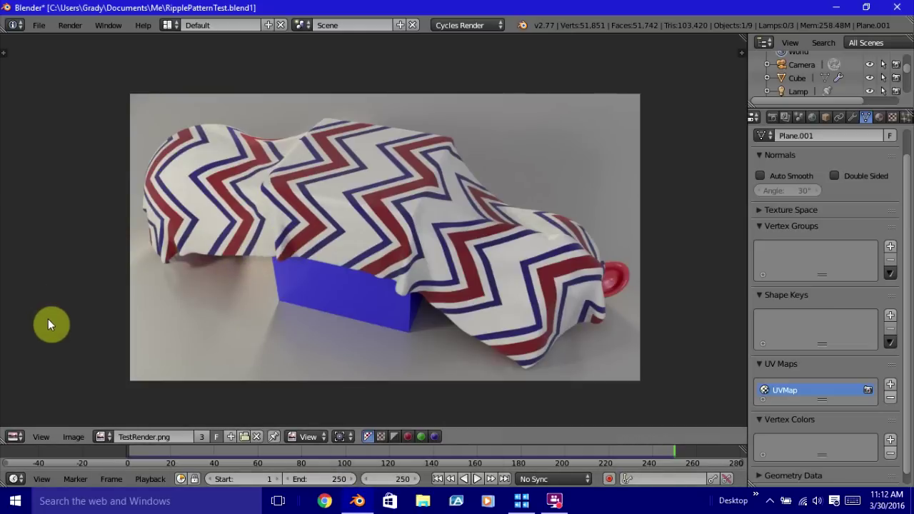
Turn the render image area into a 3D Viewport and orbit around the draped scene.
{"action": "left_click", "coordinate": [15, 436]}
{"action": "left_click", "coordinate": [21, 418]}
{"action": "middle_click_drag", "start_coordinate": [250, 326], "coordinate": [302, 330]}
{"action": "middle_click_drag", "start_coordinate": [307, 276], "coordinate": [370, 289]}
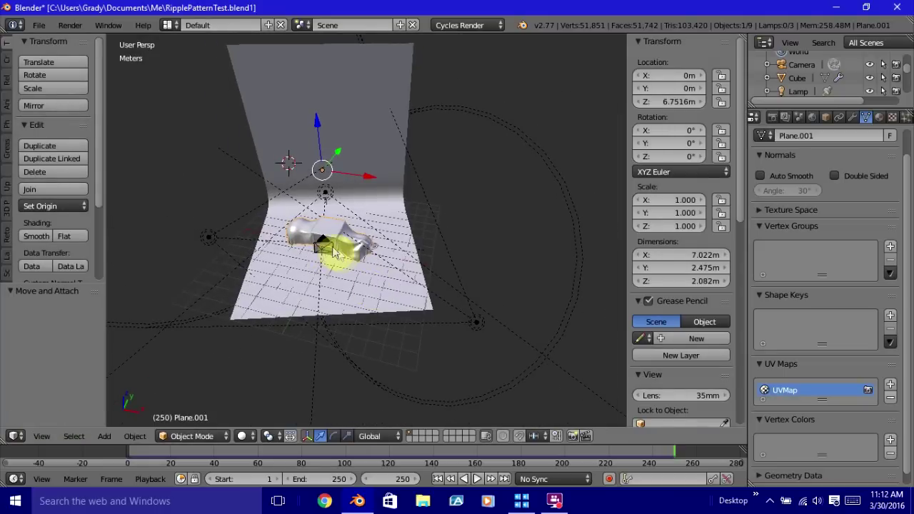
{"action": "middle_click_drag", "start_coordinate": [336, 245], "coordinate": [286, 276]}
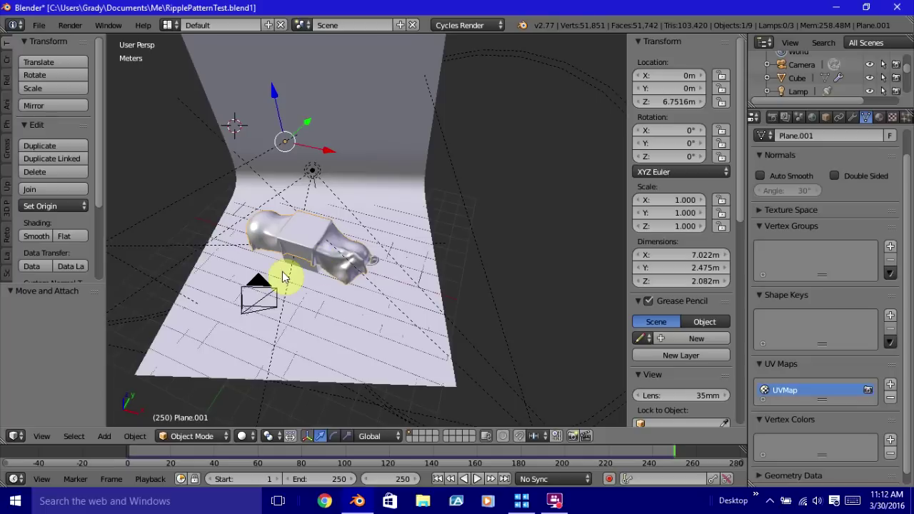
Jump back to frame 1 and view the flat plane from a higher angle.
{"action": "left_click", "coordinate": [438, 479]}
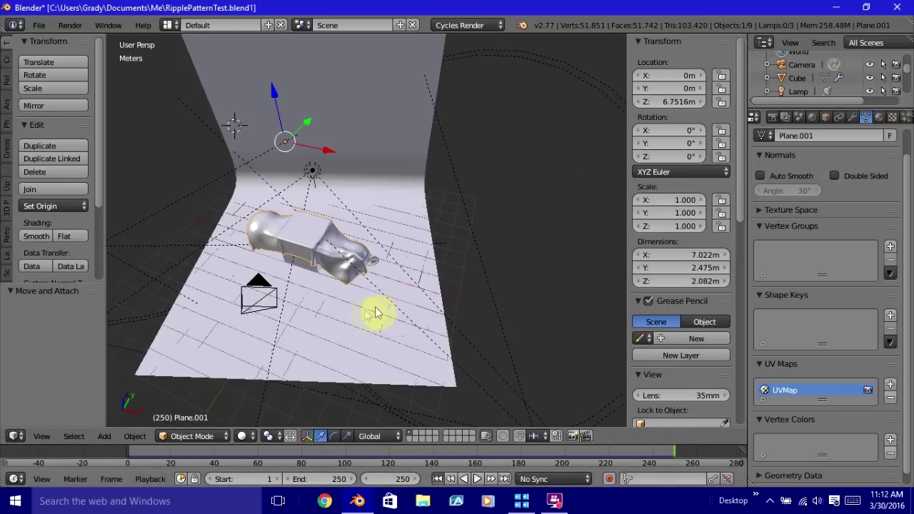
{"action": "scroll", "coordinate": [361, 375], "scroll_direction": "up", "scroll_amount": 2}
{"action": "middle_click_drag", "start_coordinate": [394, 346], "coordinate": [445, 280]}
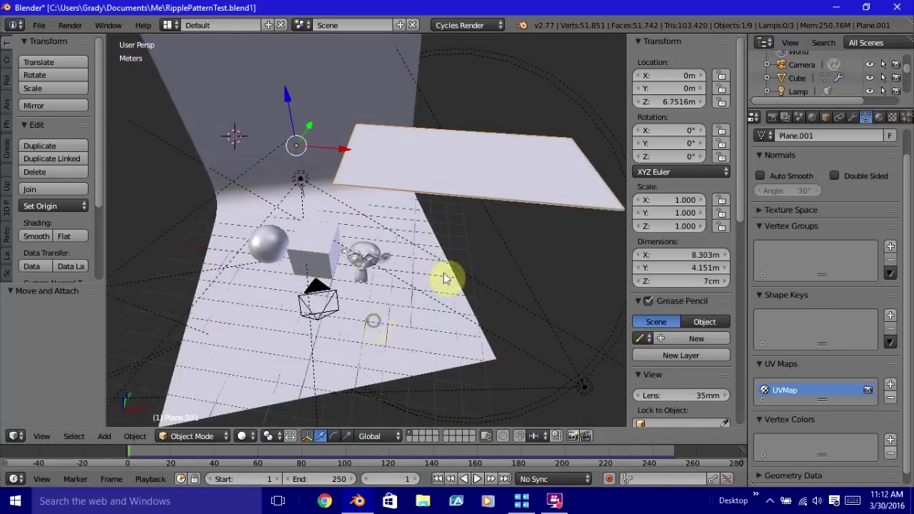
{"action": "middle_click_drag", "start_coordinate": [429, 227], "coordinate": [432, 268]}
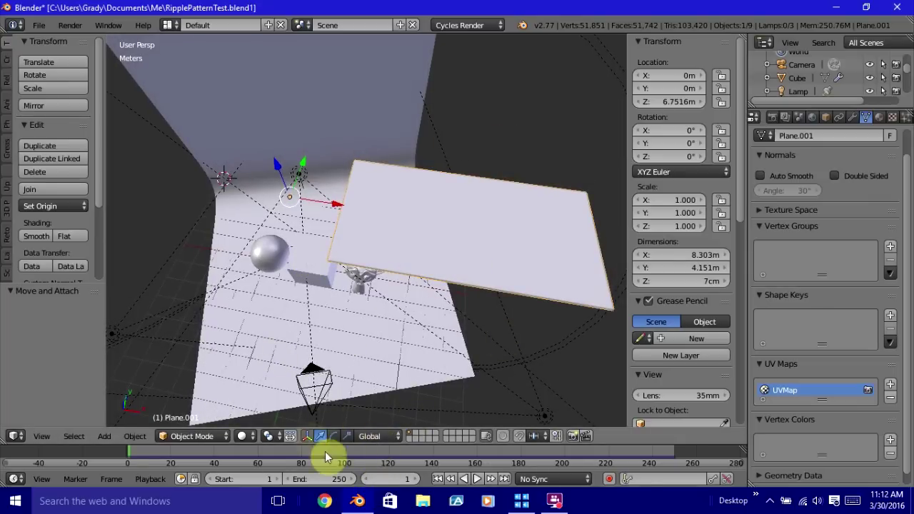
{"action": "left_click", "coordinate": [169, 25]}
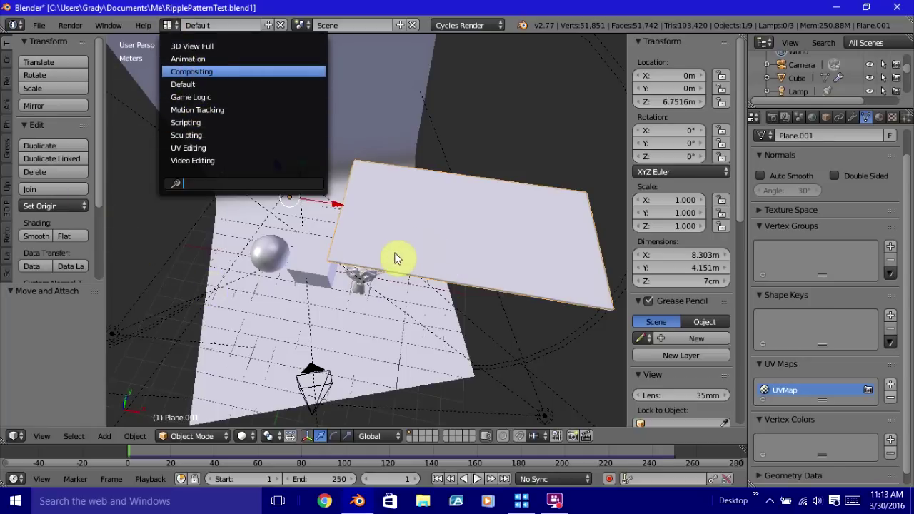
Switch to the Compositing layout showing the RippleTutorial.001 material nodes.
{"action": "key", "text": "Return"}
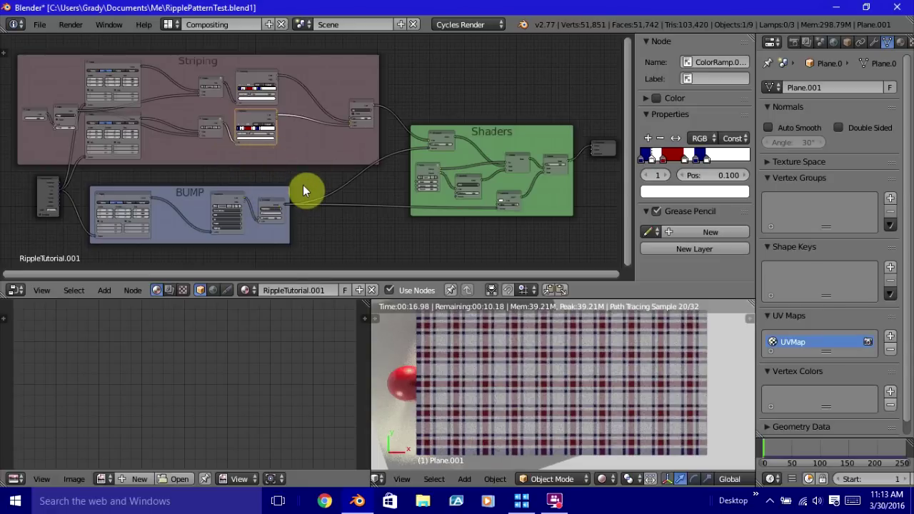
Zoom and pan the Node Editor past the BUMP frame to the green Shaders frame.
{"action": "scroll", "coordinate": [303, 190], "scroll_direction": "up", "scroll_amount": 1}
{"action": "scroll", "coordinate": [303, 190], "scroll_direction": "up", "scroll_amount": 1}
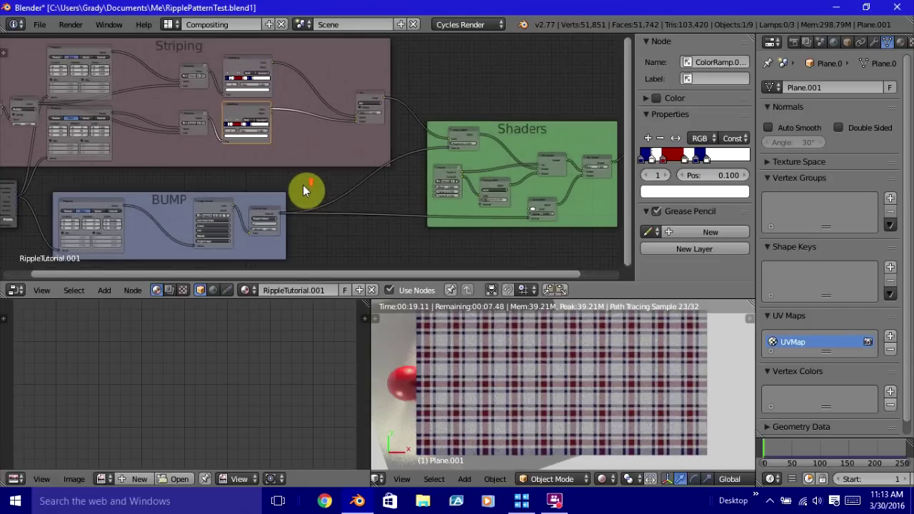
{"action": "scroll", "coordinate": [303, 189], "scroll_direction": "down", "scroll_amount": 1}
{"action": "scroll", "coordinate": [303, 188], "scroll_direction": "down", "scroll_amount": 1}
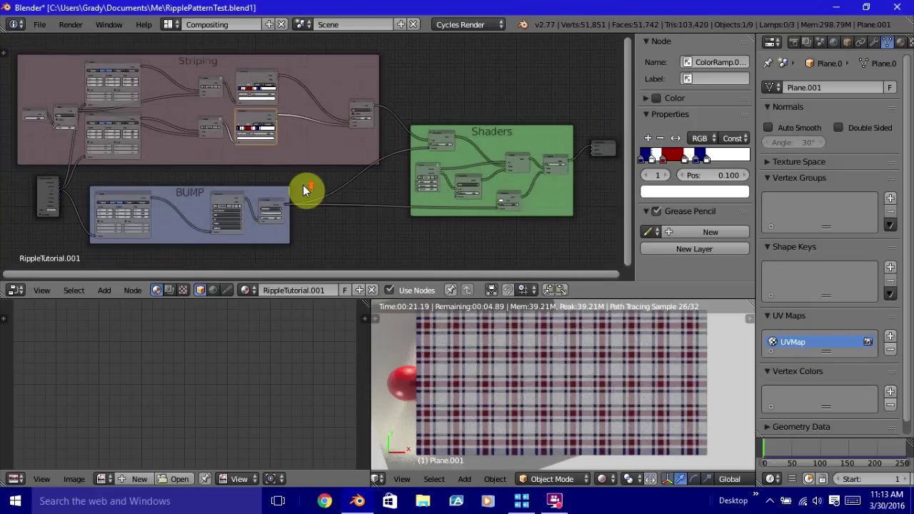
{"action": "scroll", "coordinate": [303, 190], "scroll_direction": "up", "scroll_amount": 4}
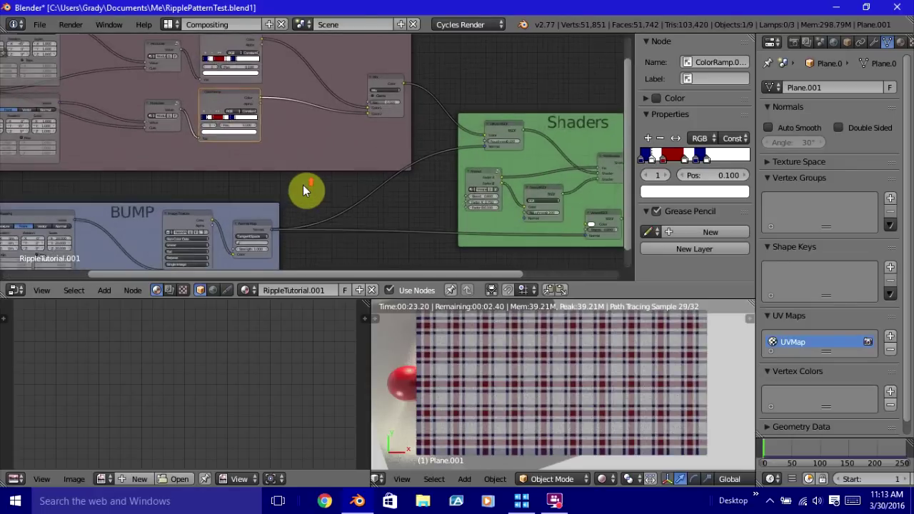
{"action": "scroll", "coordinate": [303, 185], "scroll_direction": "up", "scroll_amount": 3}
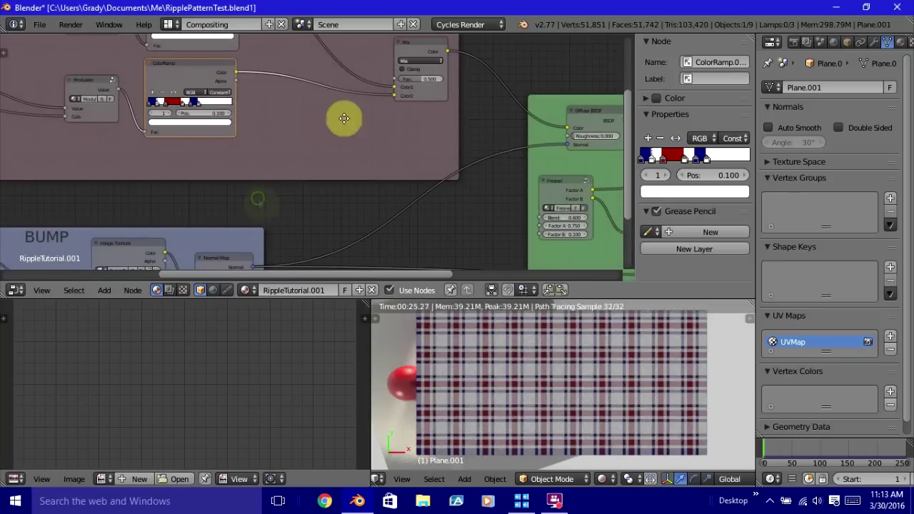
{"action": "middle_click_drag", "start_coordinate": [344, 119], "coordinate": [493, 81]}
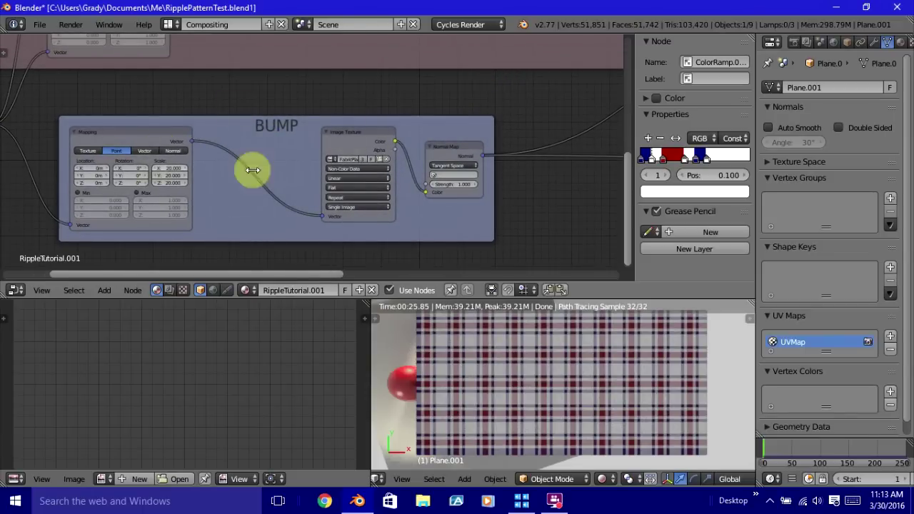
{"action": "middle_click_drag", "start_coordinate": [493, 79], "coordinate": [178, 174]}
{"action": "middle_click_drag", "start_coordinate": [399, 135], "coordinate": [381, 121]}
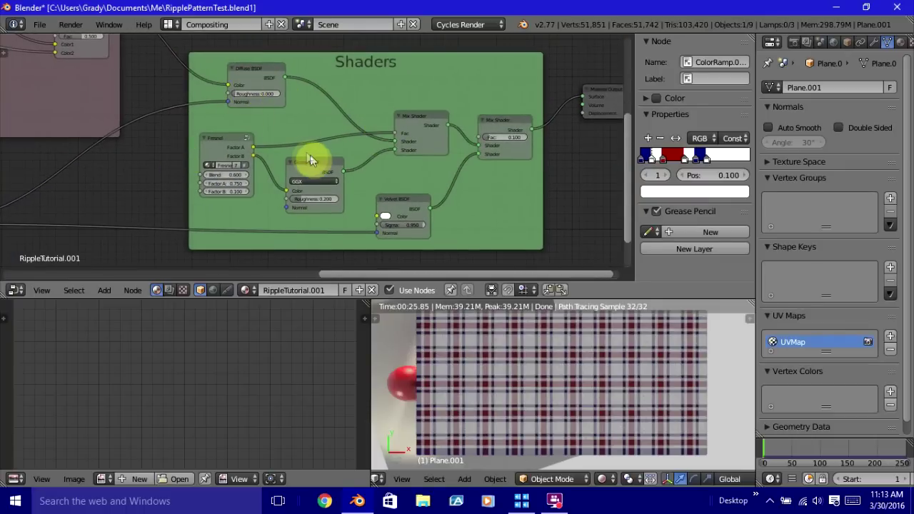
Nudge the Fresnel node slightly down and right, then pan toward the Striping frame.
{"action": "left_click_drag", "start_coordinate": [235, 151], "coordinate": [238, 159]}
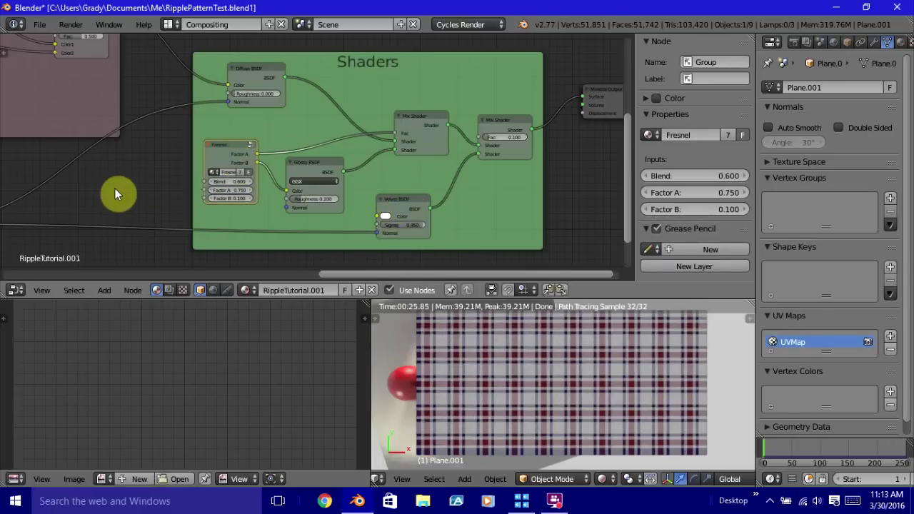
{"action": "middle_click_drag", "start_coordinate": [117, 194], "coordinate": [220, 172]}
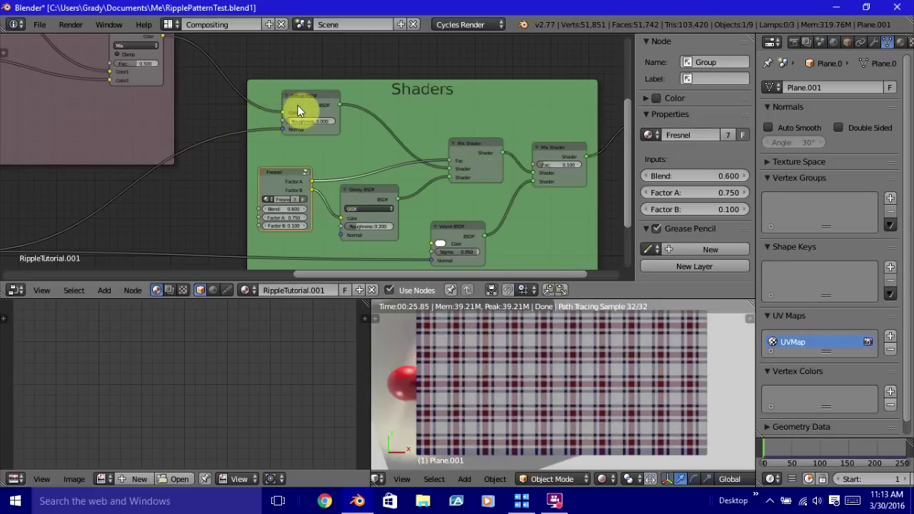
{"action": "middle_click_drag", "start_coordinate": [122, 147], "coordinate": [433, 178]}
{"action": "middle_click_drag", "start_coordinate": [300, 178], "coordinate": [363, 224]}
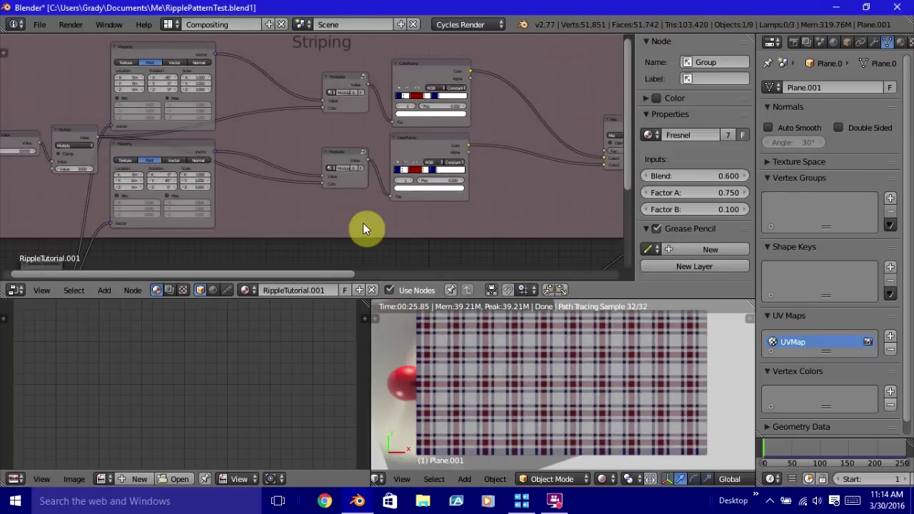
Zoom and pan over the Texture Coordinate, Mapping and Modulate nodes.
{"action": "scroll", "coordinate": [363, 229], "scroll_direction": "down", "scroll_amount": 1}
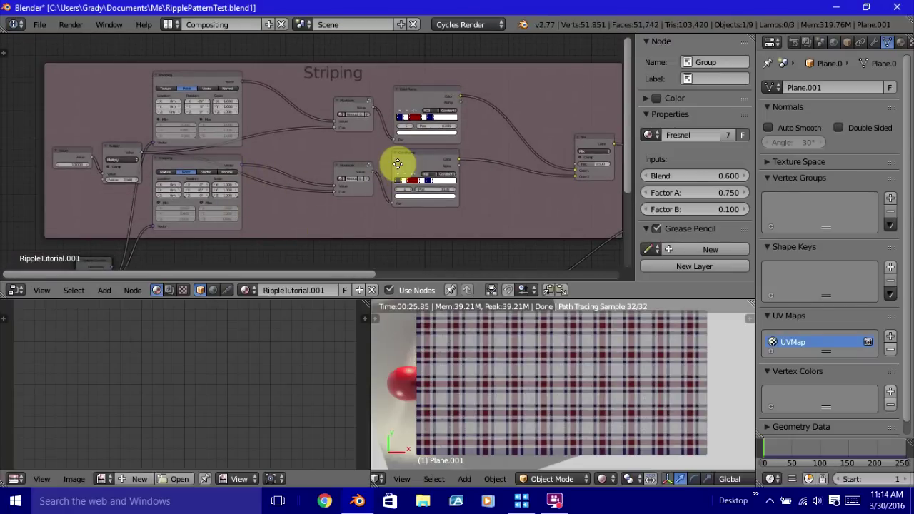
{"action": "scroll", "coordinate": [397, 163], "scroll_direction": "up", "scroll_amount": 1}
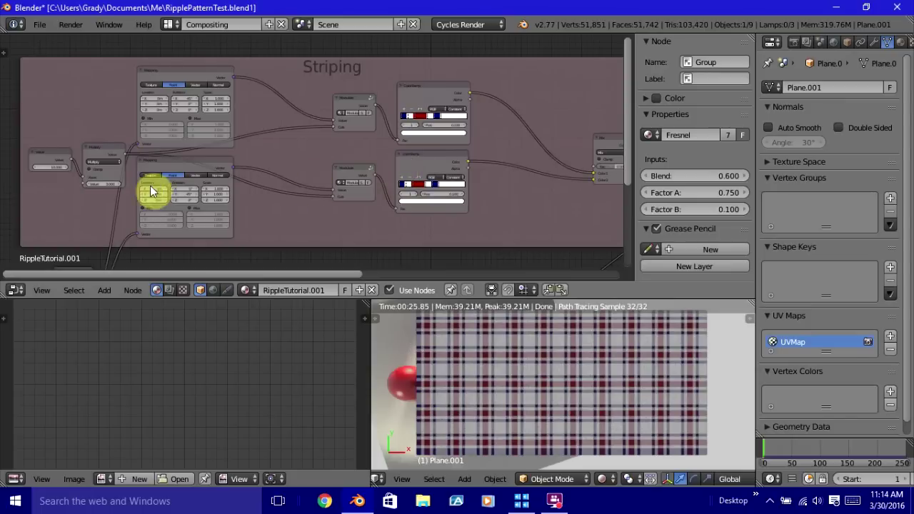
{"action": "middle_click_drag", "start_coordinate": [153, 193], "coordinate": [292, 136]}
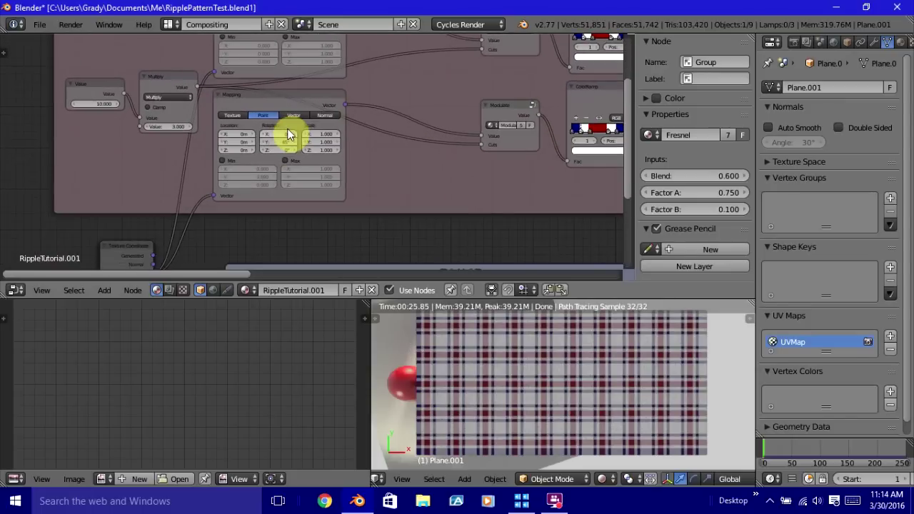
{"action": "scroll", "coordinate": [279, 171], "scroll_direction": "up", "scroll_amount": 2}
{"action": "middle_click_drag", "start_coordinate": [279, 172], "coordinate": [350, 65]}
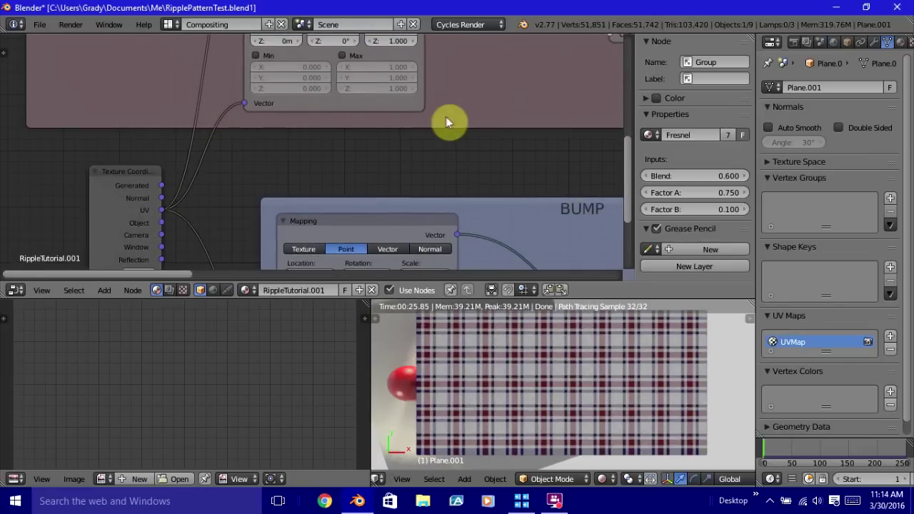
{"action": "scroll", "coordinate": [398, 214], "scroll_direction": "down", "scroll_amount": 3}
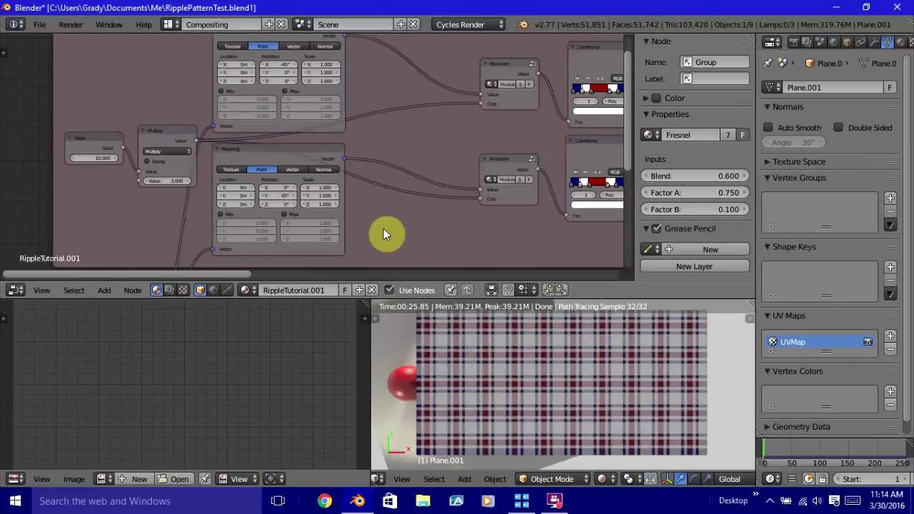
{"action": "scroll", "coordinate": [384, 229], "scroll_direction": "down", "scroll_amount": 1}
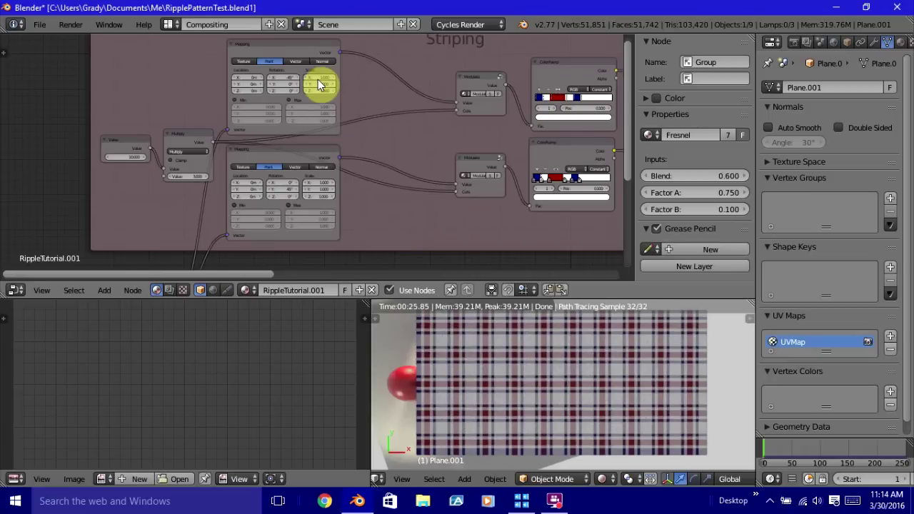
{"action": "middle_click_drag", "start_coordinate": [318, 79], "coordinate": [213, 53]}
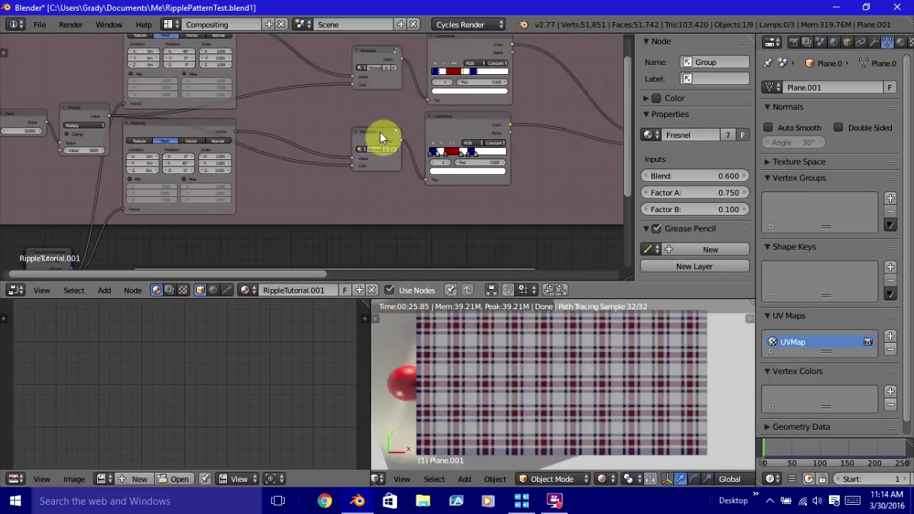
Move the lower Modulate node left beside the lower ColorRamp.
{"action": "left_click_drag", "start_coordinate": [388, 139], "coordinate": [336, 150]}
{"action": "left_click", "coordinate": [438, 150]}
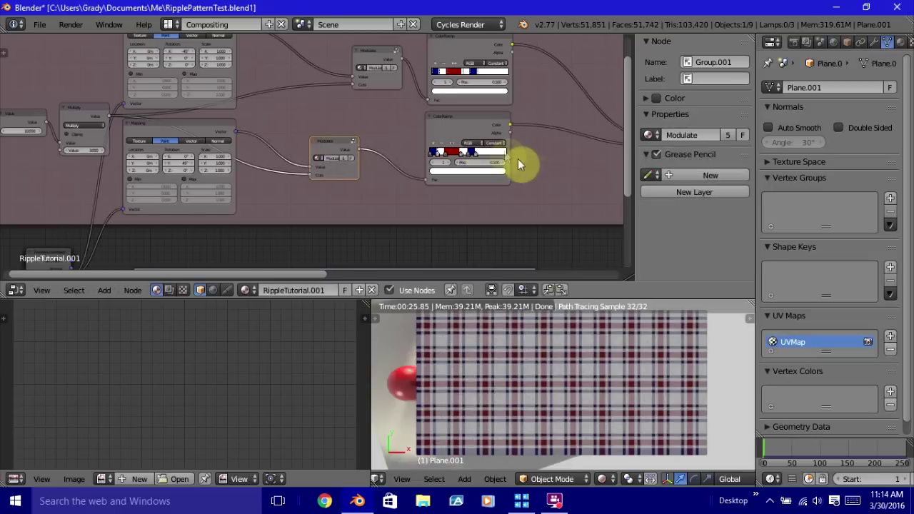
{"action": "middle_click_drag", "start_coordinate": [521, 164], "coordinate": [393, 165]}
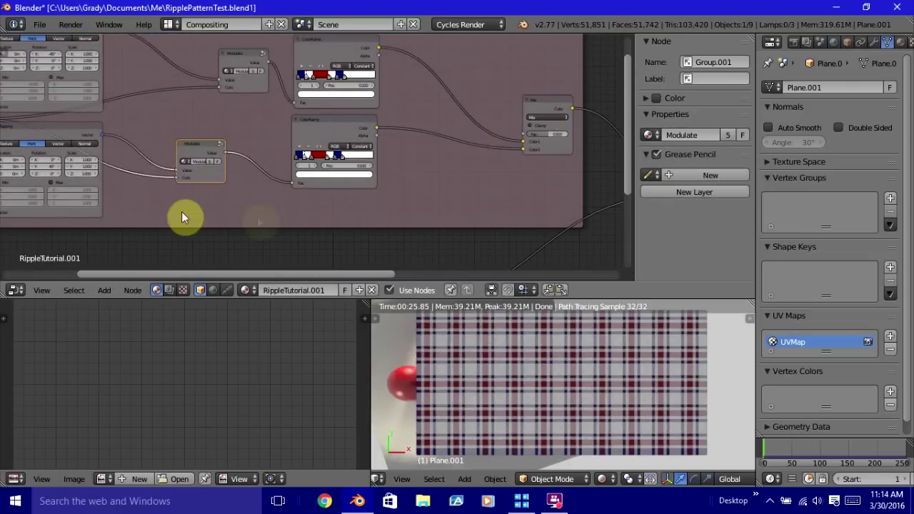
{"action": "middle_click_drag", "start_coordinate": [184, 216], "coordinate": [300, 198]}
{"action": "scroll", "coordinate": [183, 174], "scroll_direction": "up", "scroll_amount": 4}
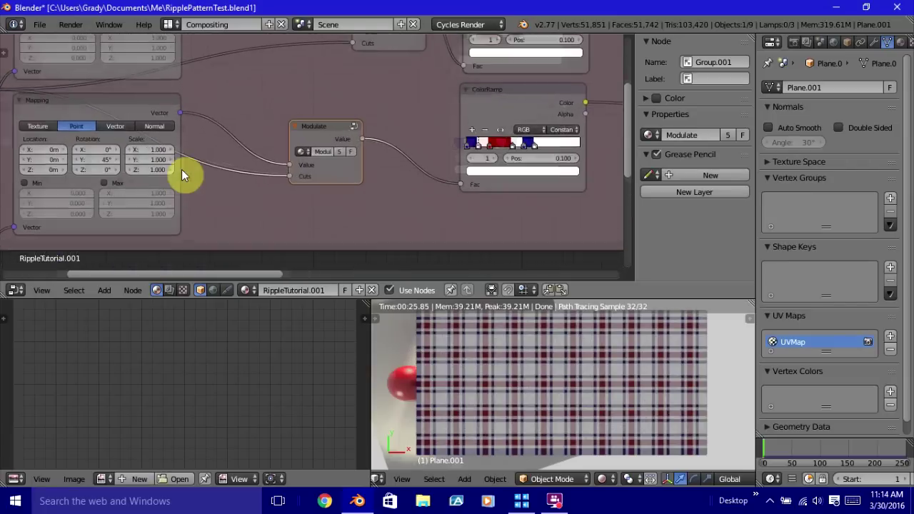
{"action": "middle_click_drag", "start_coordinate": [210, 222], "coordinate": [241, 160]}
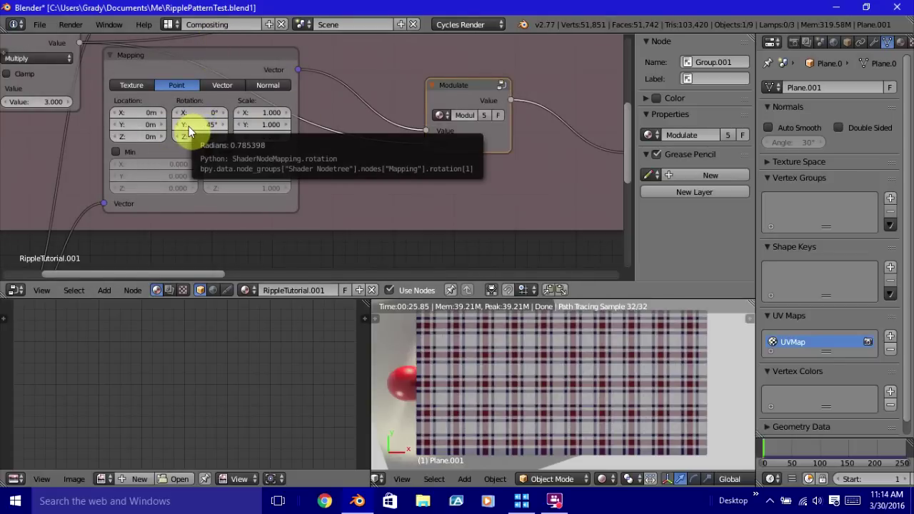
Check the second Mapping, Multiply and ColorRamp nodes, then enter the Modulate group.
{"action": "middle_click_drag", "start_coordinate": [302, 111], "coordinate": [307, 280]}
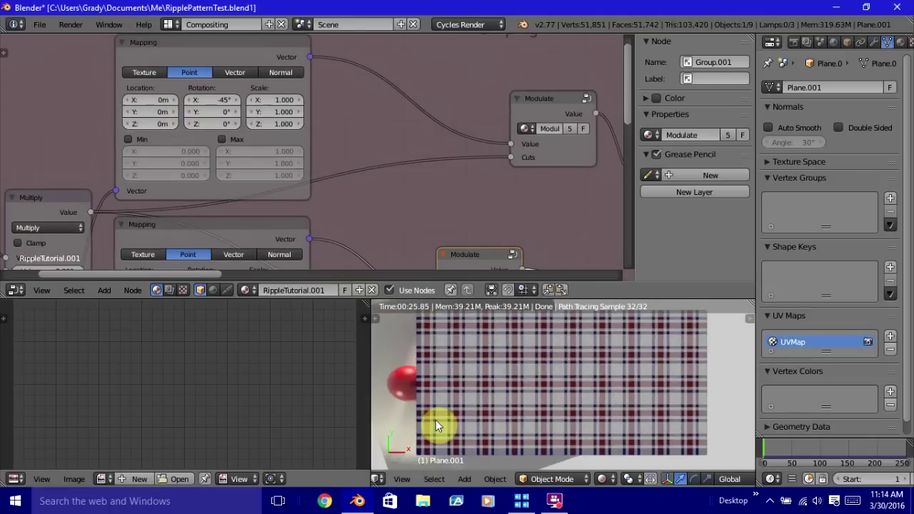
{"action": "middle_click_drag", "start_coordinate": [434, 216], "coordinate": [388, 62]}
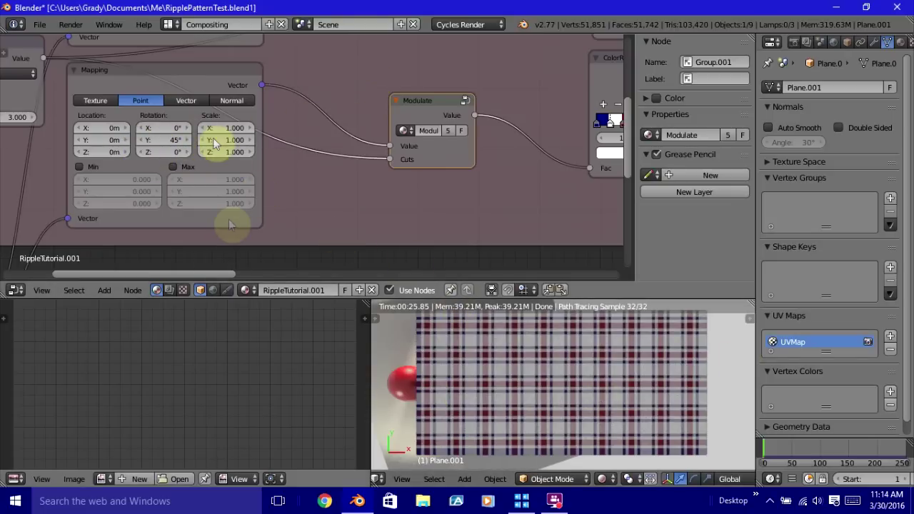
{"action": "middle_click_drag", "start_coordinate": [233, 225], "coordinate": [243, 181]}
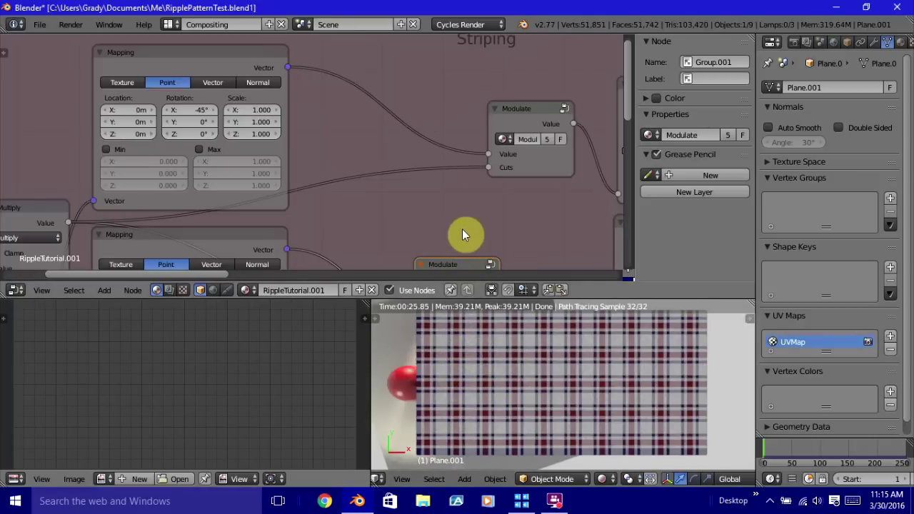
{"action": "middle_click_drag", "start_coordinate": [514, 208], "coordinate": [367, 92]}
{"action": "scroll", "coordinate": [320, 138], "scroll_direction": "down", "scroll_amount": 2}
{"action": "scroll", "coordinate": [377, 89], "scroll_direction": "up", "scroll_amount": 3}
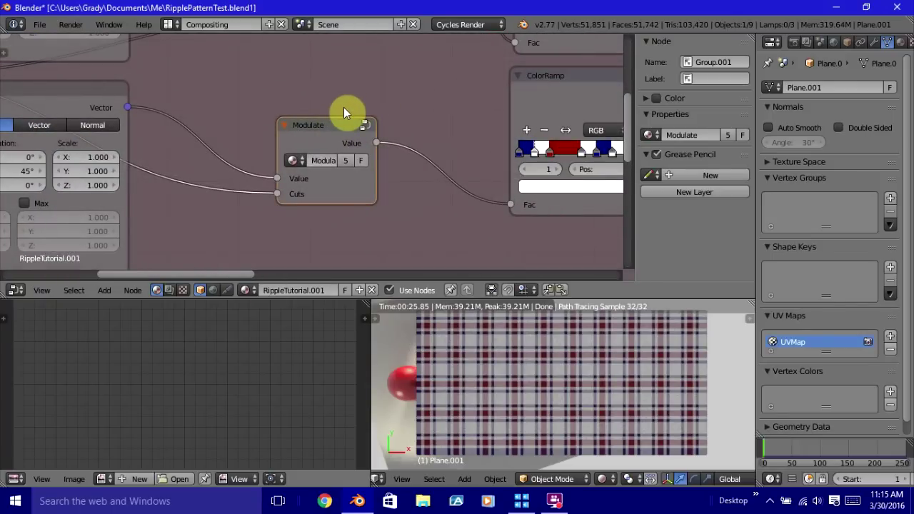
{"action": "key", "text": "Tab"}
{"action": "scroll", "coordinate": [343, 119], "scroll_direction": "down", "scroll_amount": 1}
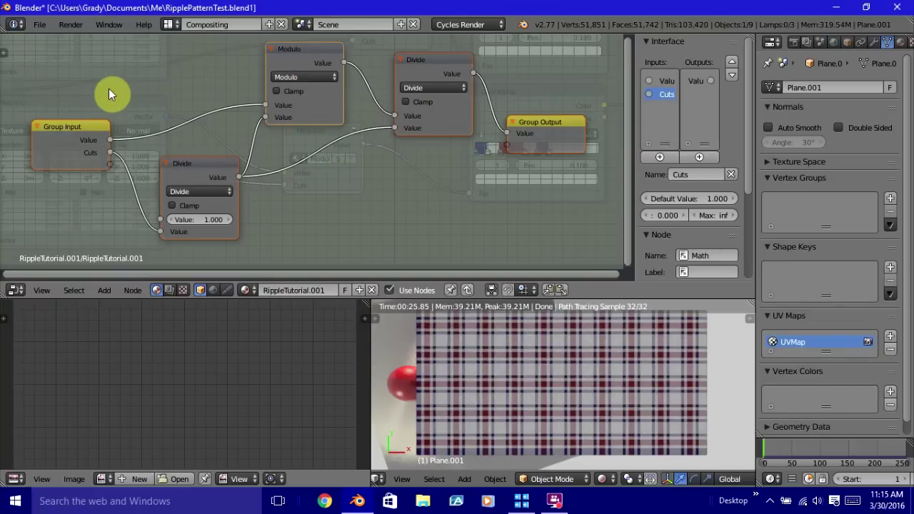
{"action": "key", "text": "Tab"}
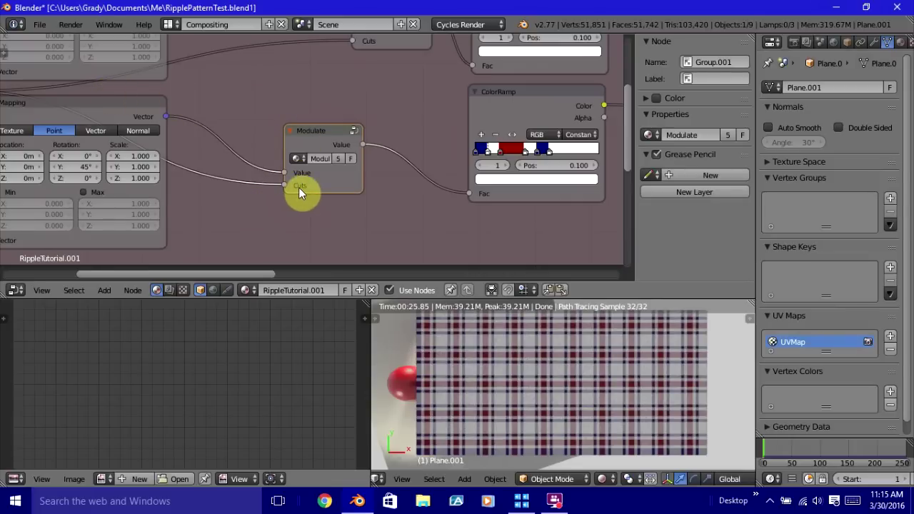
{"action": "scroll", "coordinate": [299, 187], "scroll_direction": "up", "scroll_amount": 1}
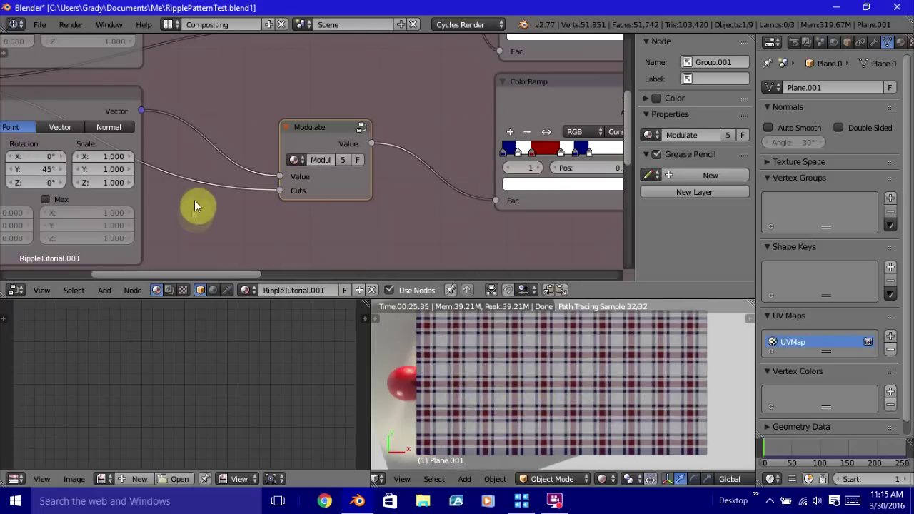
Pan and zoom across the Value, Multiply, Mapping, Modulate and ColorRamp nodes.
{"action": "middle_click_drag", "start_coordinate": [122, 192], "coordinate": [445, 190]}
{"action": "middle_click_drag", "start_coordinate": [35, 122], "coordinate": [118, 159]}
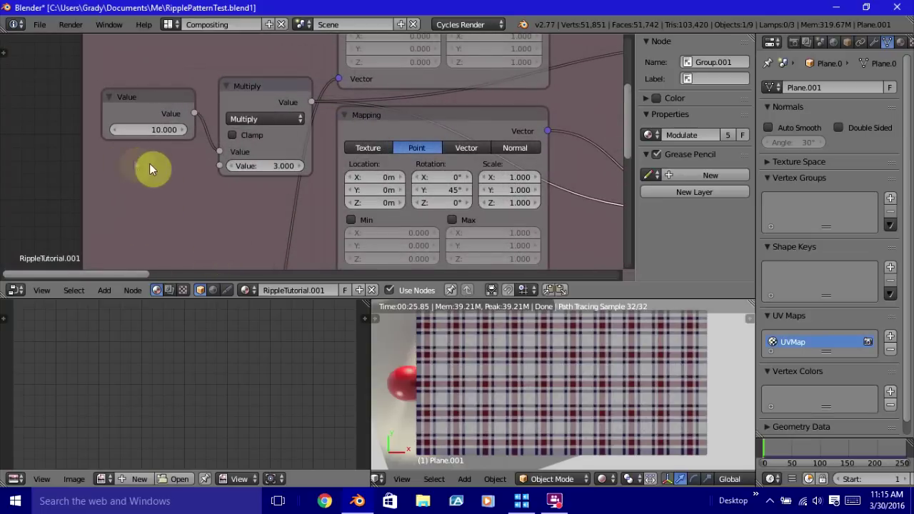
{"action": "scroll", "coordinate": [149, 169], "scroll_direction": "down", "scroll_amount": 1}
{"action": "middle_click_drag", "start_coordinate": [465, 139], "coordinate": [370, 157]}
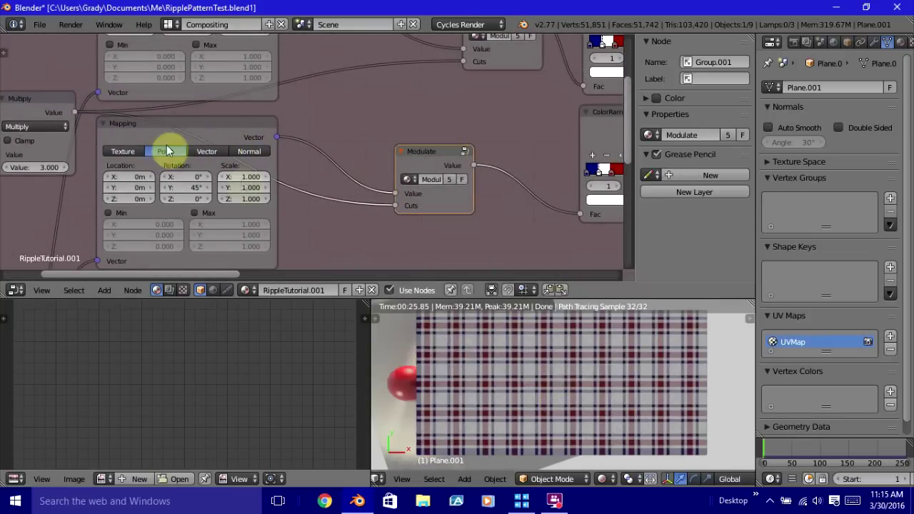
{"action": "middle_click_drag", "start_coordinate": [55, 193], "coordinate": [154, 114]}
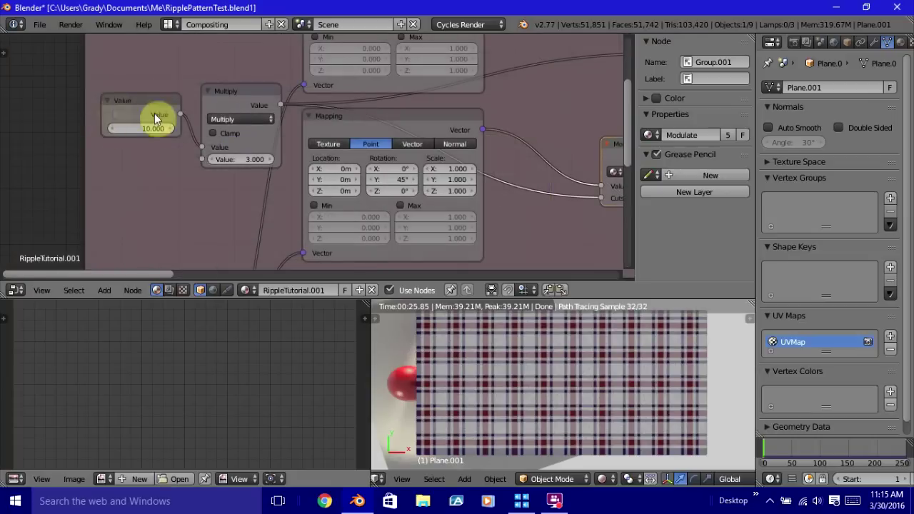
{"action": "middle_click_drag", "start_coordinate": [176, 198], "coordinate": [98, 197]}
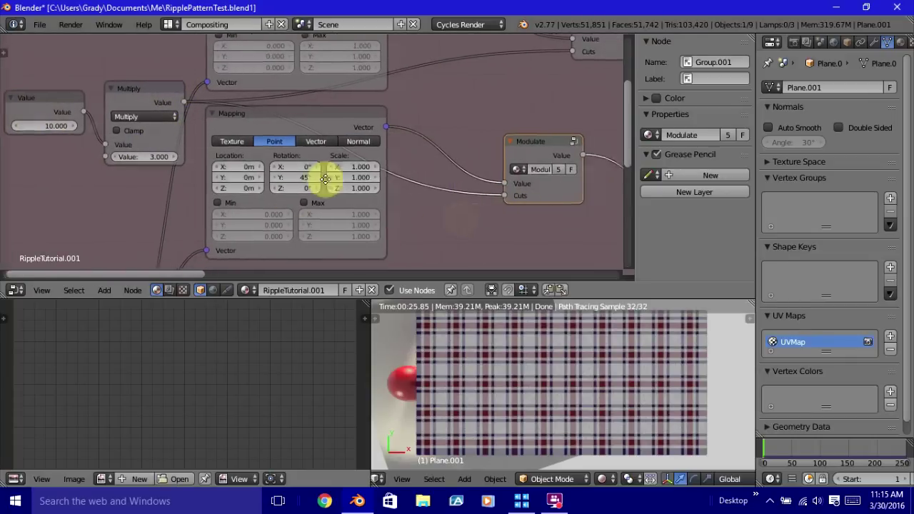
{"action": "middle_click_drag", "start_coordinate": [483, 225], "coordinate": [167, 190]}
{"action": "middle_click_drag", "start_coordinate": [411, 148], "coordinate": [343, 205]}
{"action": "scroll", "coordinate": [343, 205], "scroll_direction": "down", "scroll_amount": 2}
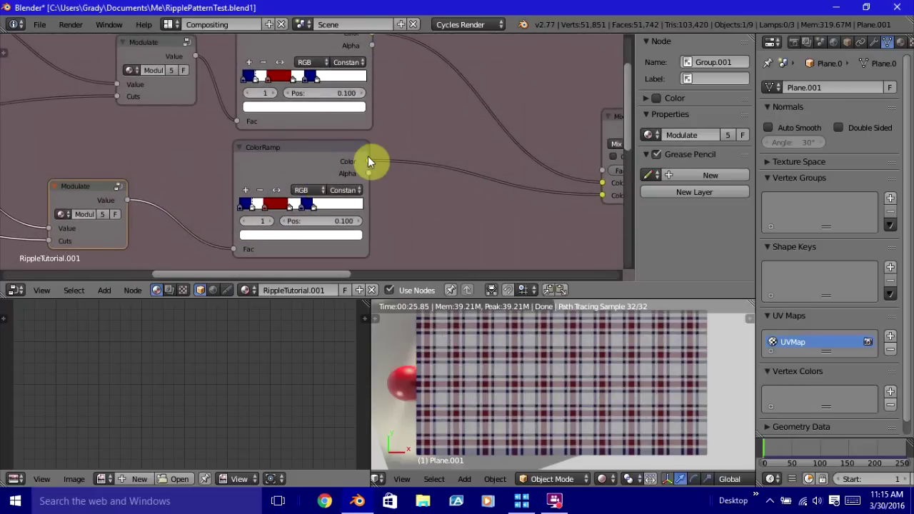
{"action": "scroll", "coordinate": [385, 157], "scroll_direction": "down", "scroll_amount": 1}
Zoom in on the lower ColorRamp and move it closer to its Modulate node.
{"action": "middle_click_drag", "start_coordinate": [410, 163], "coordinate": [342, 159]}
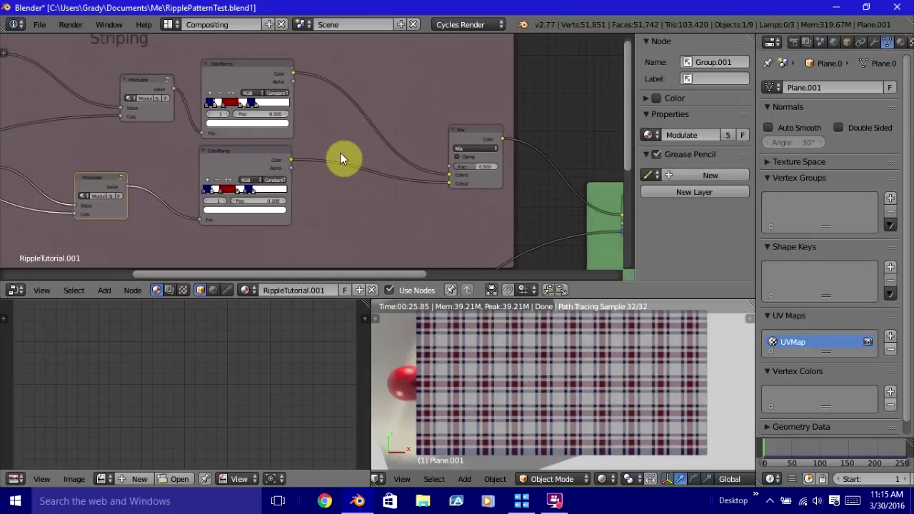
{"action": "scroll", "coordinate": [343, 157], "scroll_direction": "up", "scroll_amount": 2}
{"action": "scroll", "coordinate": [226, 163], "scroll_direction": "up", "scroll_amount": 2}
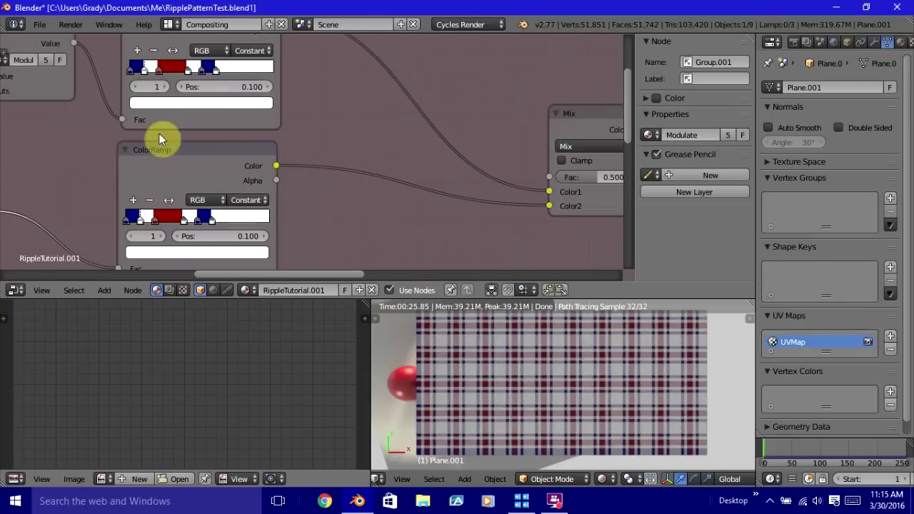
{"action": "middle_click_drag", "start_coordinate": [303, 173], "coordinate": [454, 89]}
{"action": "scroll", "coordinate": [357, 161], "scroll_direction": "up", "scroll_amount": 3}
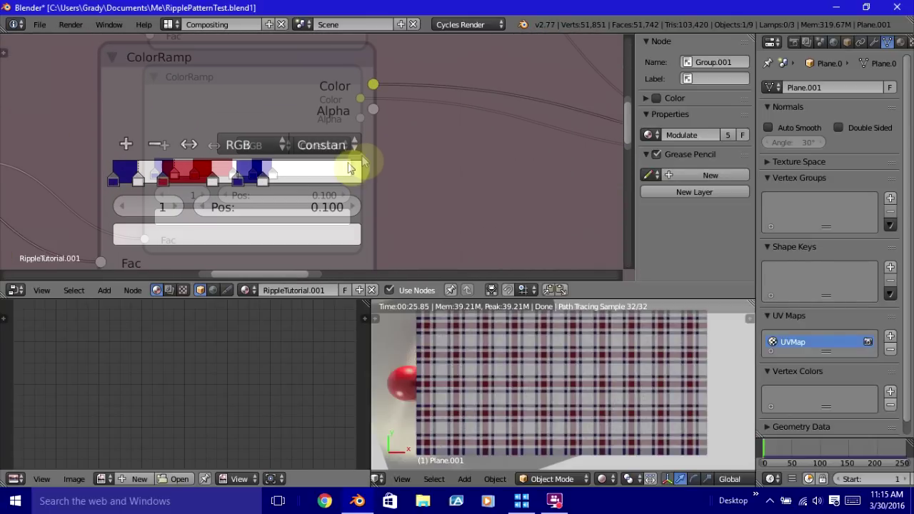
{"action": "middle_click_drag", "start_coordinate": [122, 214], "coordinate": [164, 164]}
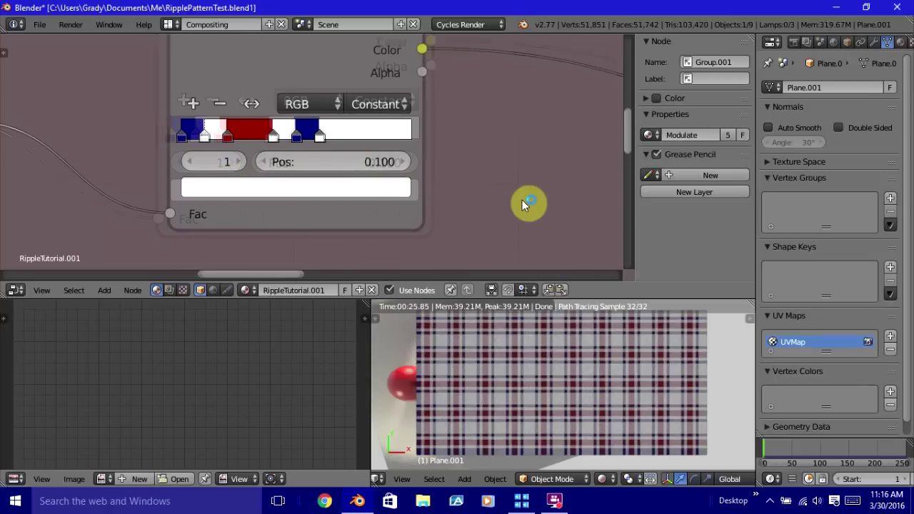
{"action": "scroll", "coordinate": [527, 204], "scroll_direction": "down", "scroll_amount": 2}
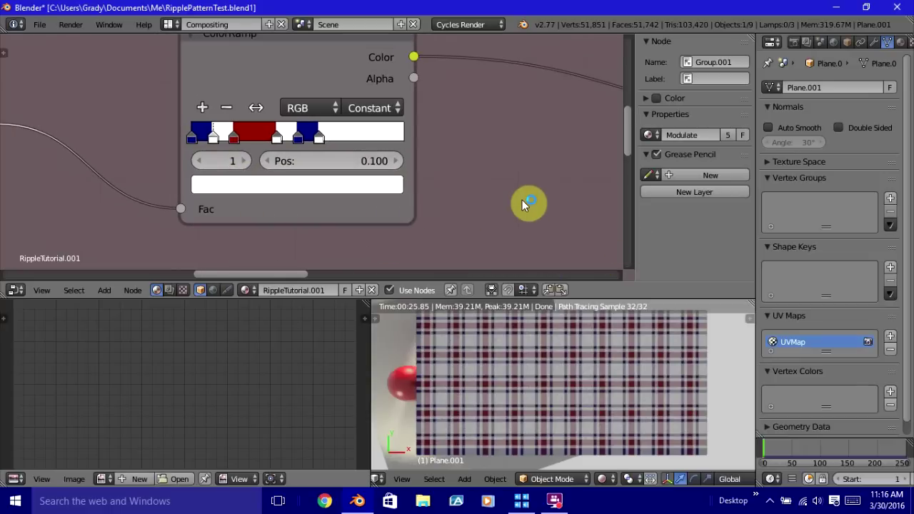
{"action": "middle_click_drag", "start_coordinate": [289, 204], "coordinate": [462, 178]}
{"action": "left_click_drag", "start_coordinate": [195, 120], "coordinate": [196, 112]}
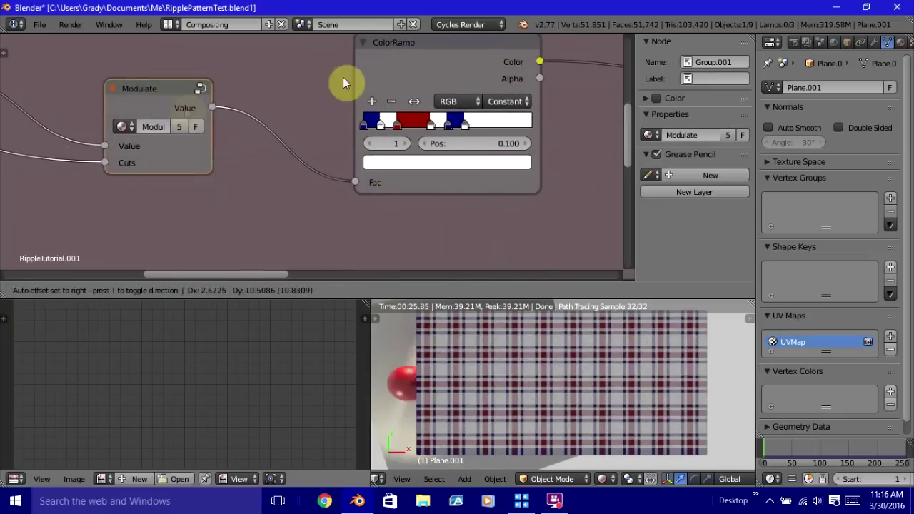
{"action": "left_click_drag", "start_coordinate": [400, 62], "coordinate": [358, 82]}
Pan past the Mix and Diffuse BSDF nodes back to the upper ColorRamp.
{"action": "scroll", "coordinate": [529, 135], "scroll_direction": "down", "scroll_amount": 2}
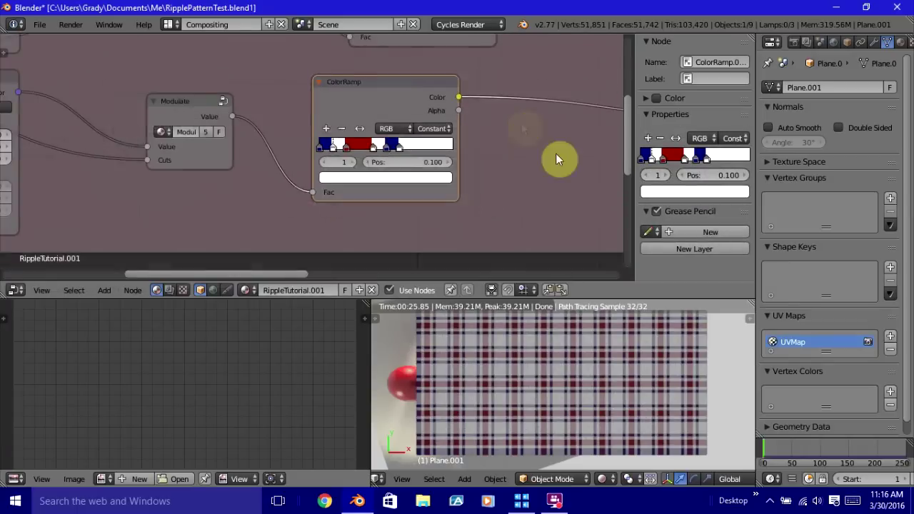
{"action": "middle_click_drag", "start_coordinate": [556, 153], "coordinate": [269, 193]}
{"action": "scroll", "coordinate": [274, 189], "scroll_direction": "up", "scroll_amount": 3}
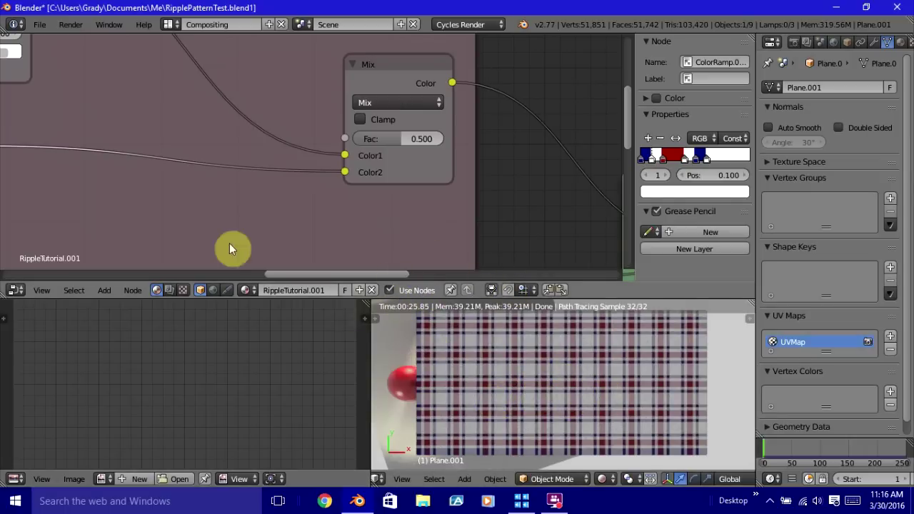
{"action": "scroll", "coordinate": [91, 157], "scroll_direction": "down", "scroll_amount": 4}
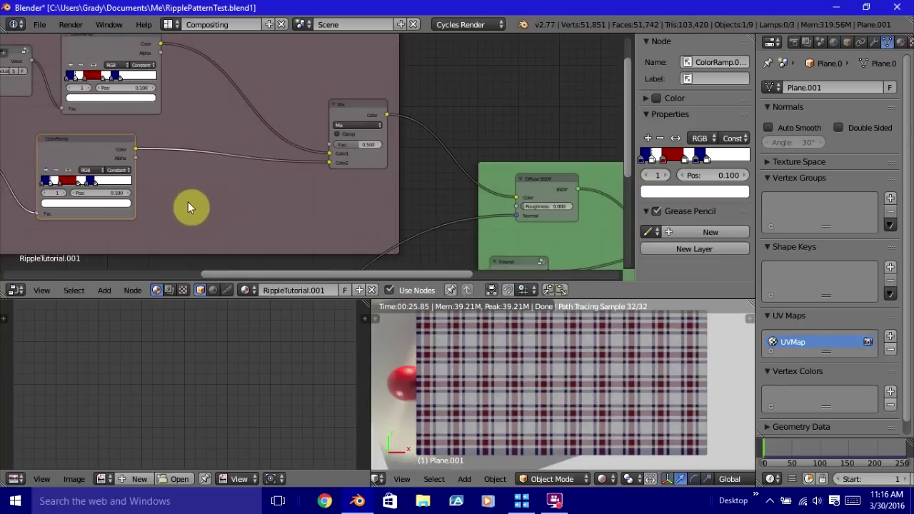
{"action": "middle_click_drag", "start_coordinate": [190, 207], "coordinate": [415, 210]}
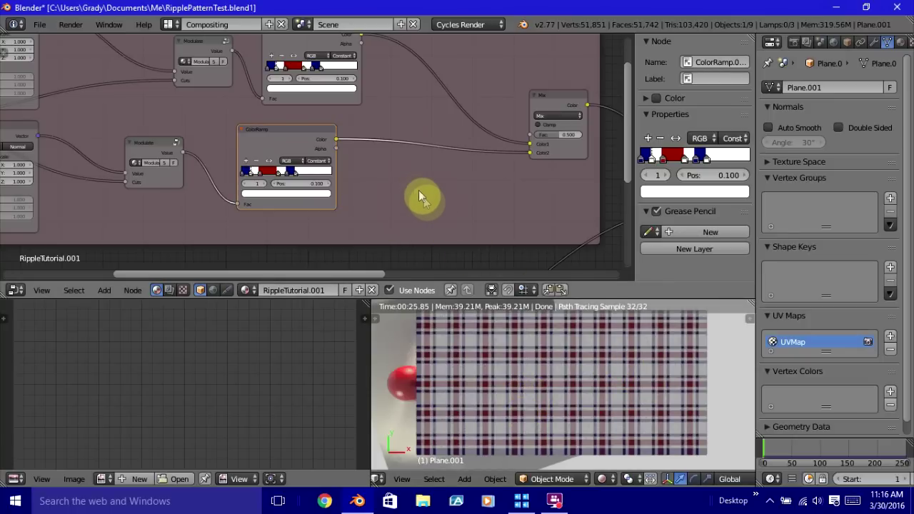
{"action": "middle_click_drag", "start_coordinate": [420, 194], "coordinate": [519, 214]}
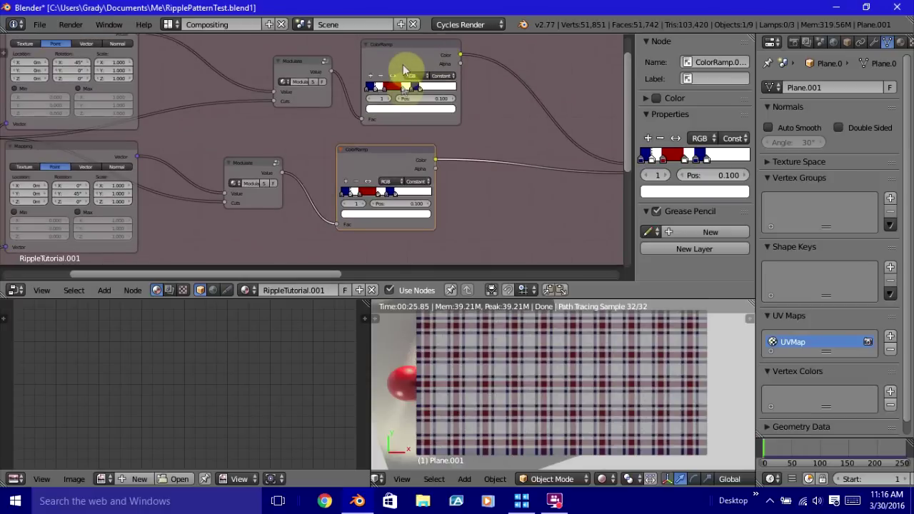
Line up the upper and lower ColorRamp nodes vertically, then view the whole Striping frame.
{"action": "mouse_move", "coordinate": [404, 67]}
{"action": "left_mouse_down"}
{"action": "mouse_move", "coordinate": [388, 63]}
{"action": "mouse_move", "coordinate": [399, 68]}
{"action": "left_mouse_up"}
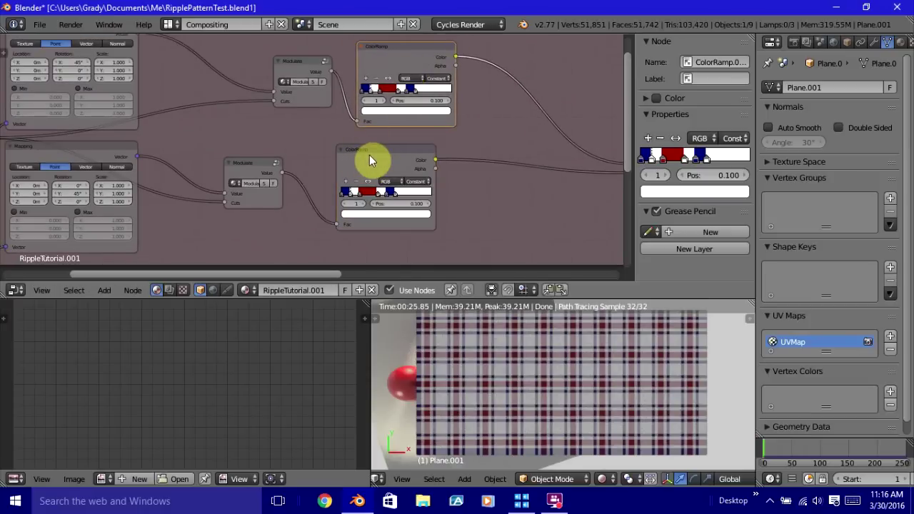
{"action": "left_click_drag", "start_coordinate": [369, 155], "coordinate": [388, 156]}
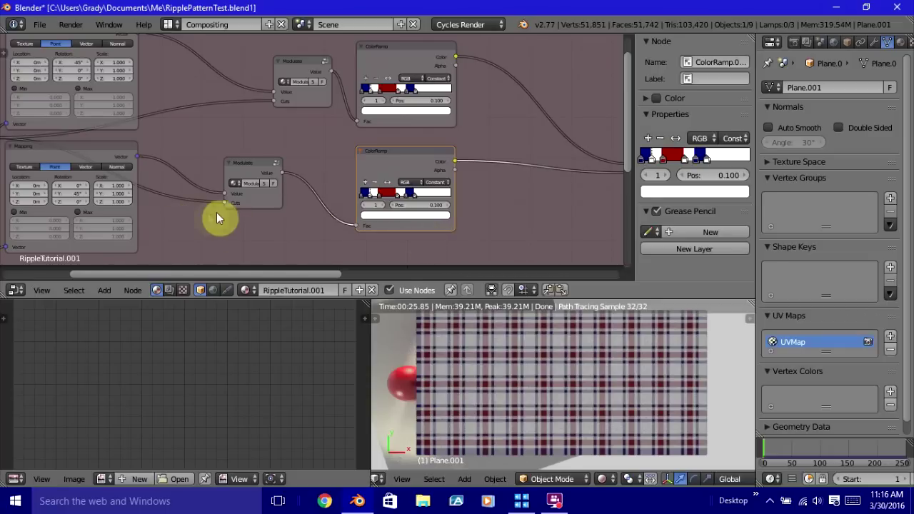
{"action": "middle_click_drag", "start_coordinate": [252, 143], "coordinate": [411, 134]}
{"action": "scroll", "coordinate": [400, 133], "scroll_direction": "down", "scroll_amount": 2}
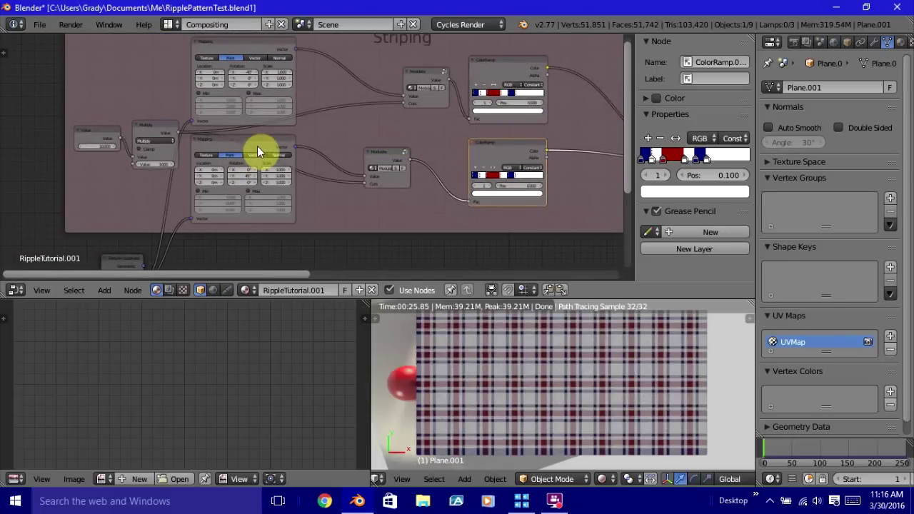
{"action": "left_click", "coordinate": [257, 146]}
{"action": "left_click", "coordinate": [385, 154], "text": "shift"}
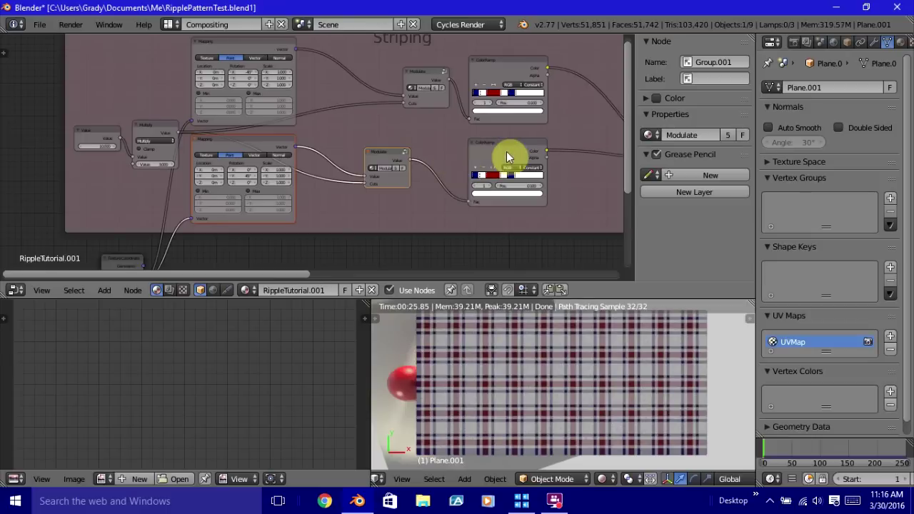
{"action": "left_click", "coordinate": [507, 152], "text": "shift"}
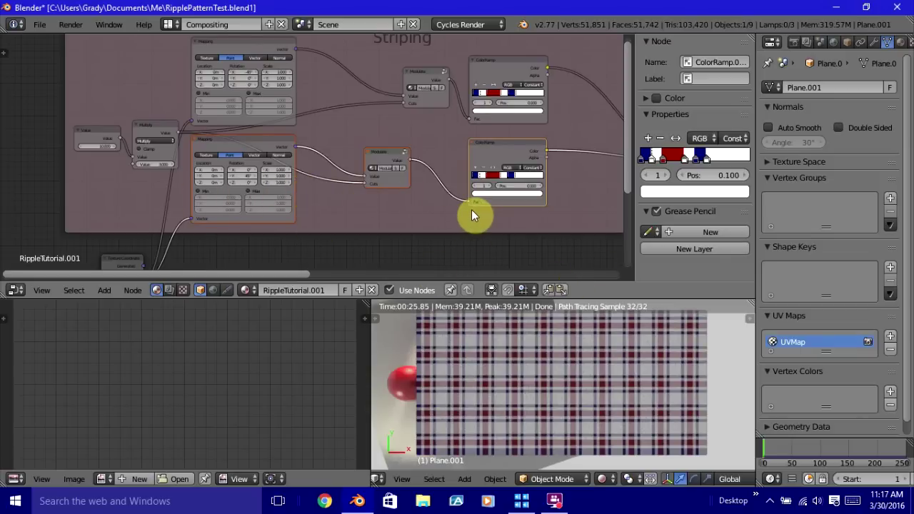
{"action": "key", "text": "shift+d"}
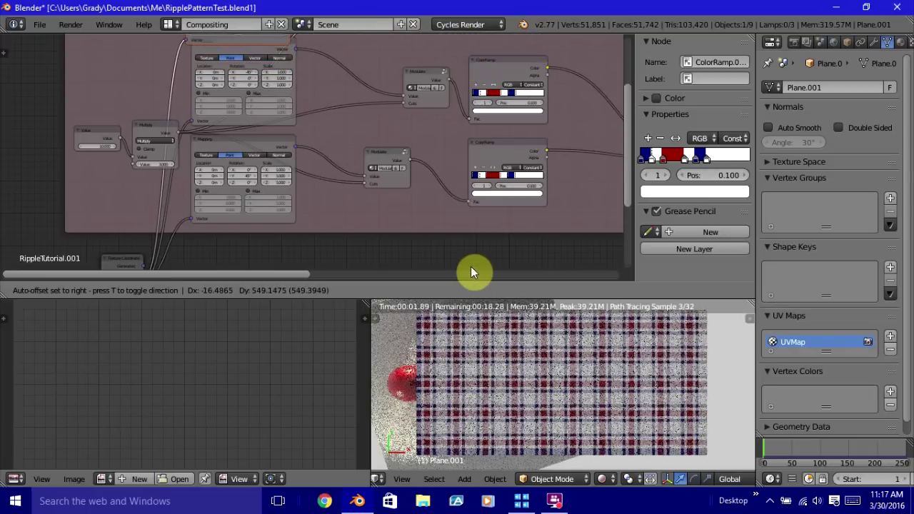
{"action": "right_click", "coordinate": [474, 256]}
{"action": "scroll", "coordinate": [481, 75], "scroll_direction": "up", "scroll_amount": 4, "text": "shift"}
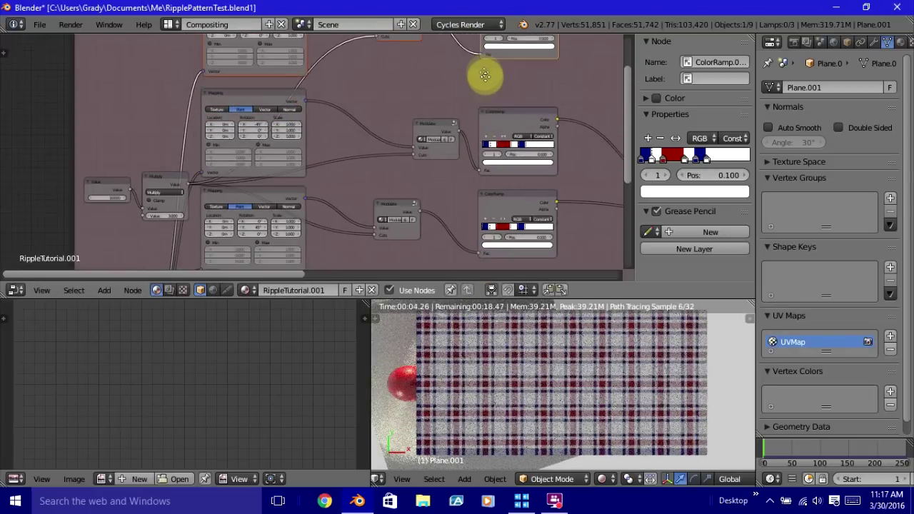
{"action": "scroll", "coordinate": [496, 98], "scroll_direction": "down", "scroll_amount": 1}
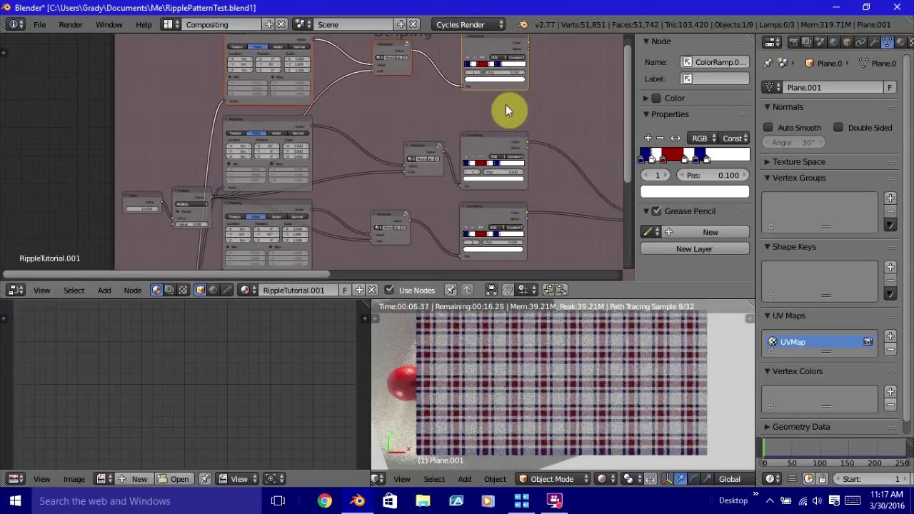
{"action": "key", "text": "g"}
{"action": "right_click", "coordinate": [506, 104]}
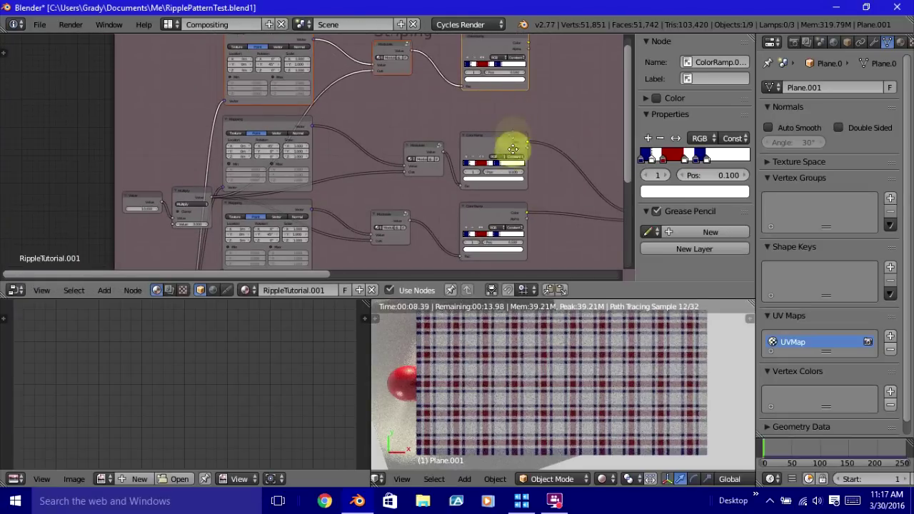
{"action": "scroll", "coordinate": [513, 149], "scroll_direction": "up", "scroll_amount": 2, "text": "shift"}
{"action": "scroll", "coordinate": [518, 148], "scroll_direction": "up", "scroll_amount": 1}
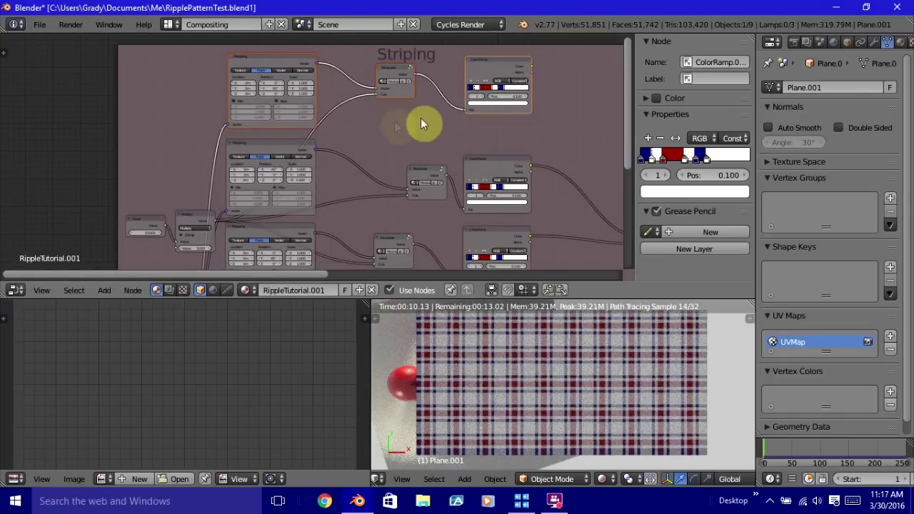
{"action": "middle_click_drag", "start_coordinate": [434, 117], "coordinate": [424, 148]}
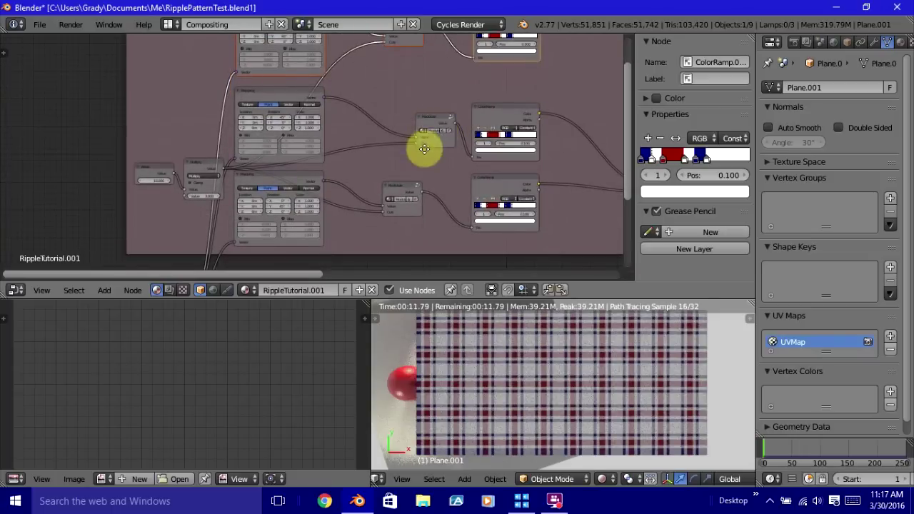
{"action": "scroll", "coordinate": [422, 131], "scroll_direction": "up", "scroll_amount": 1, "text": "shift"}
{"action": "scroll", "coordinate": [400, 123], "scroll_direction": "up", "scroll_amount": 3}
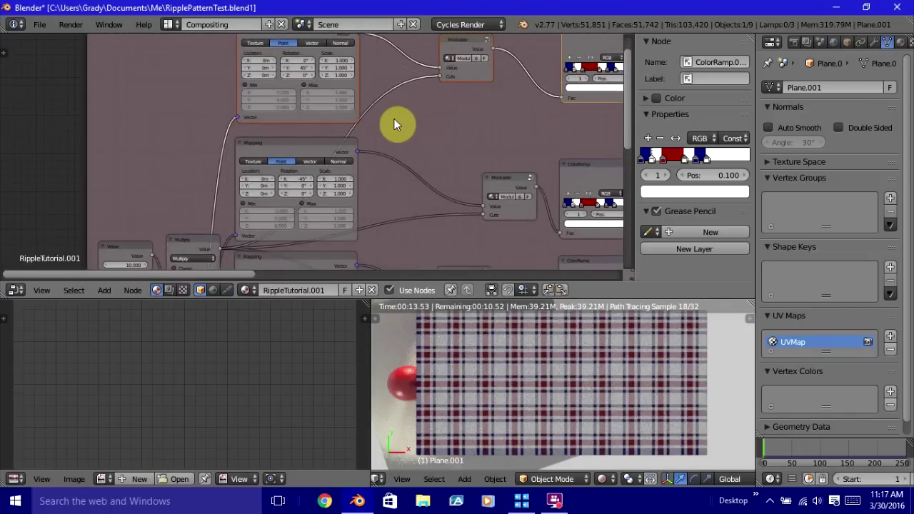
{"action": "scroll", "coordinate": [394, 119], "scroll_direction": "up", "scroll_amount": 1, "text": "shift"}
{"action": "scroll", "coordinate": [408, 174], "scroll_direction": "up", "scroll_amount": 2}
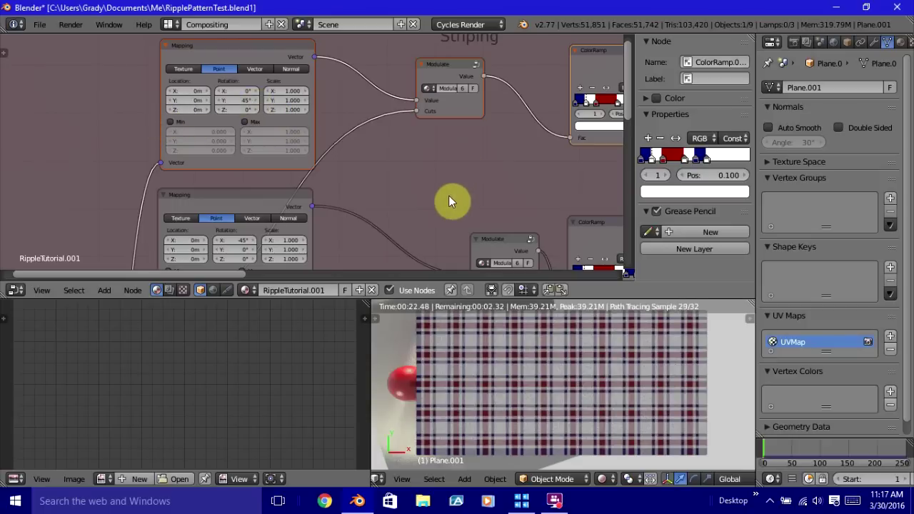
{"action": "scroll", "coordinate": [449, 195], "scroll_direction": "up", "scroll_amount": 3, "text": "shift"}
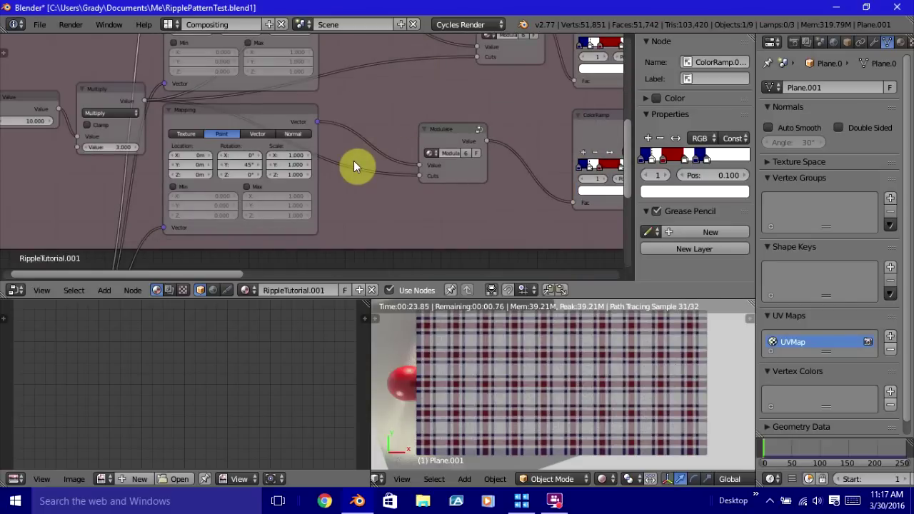
Set the Mapping node's Y rotation to 0°.
{"action": "scroll", "coordinate": [356, 160], "scroll_direction": "up", "scroll_amount": 3}
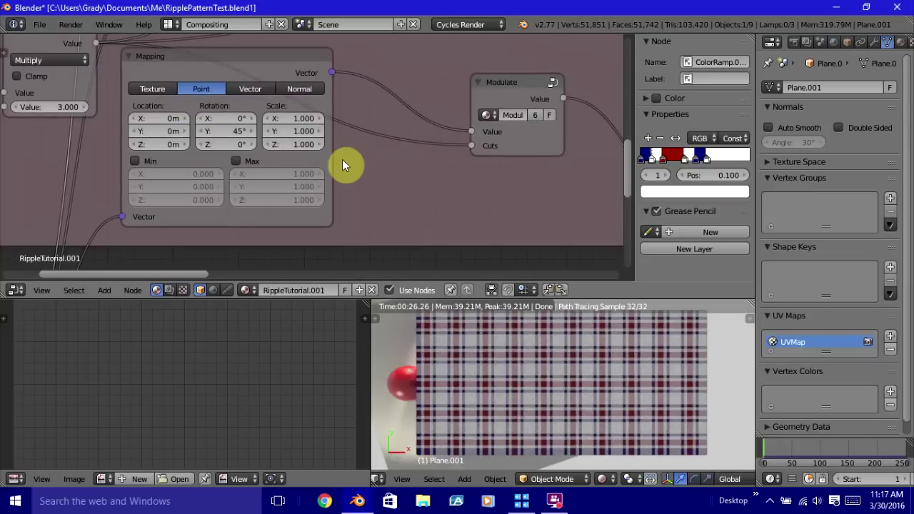
{"action": "scroll", "coordinate": [342, 166], "scroll_direction": "up", "scroll_amount": 1}
{"action": "left_click", "coordinate": [210, 124]}
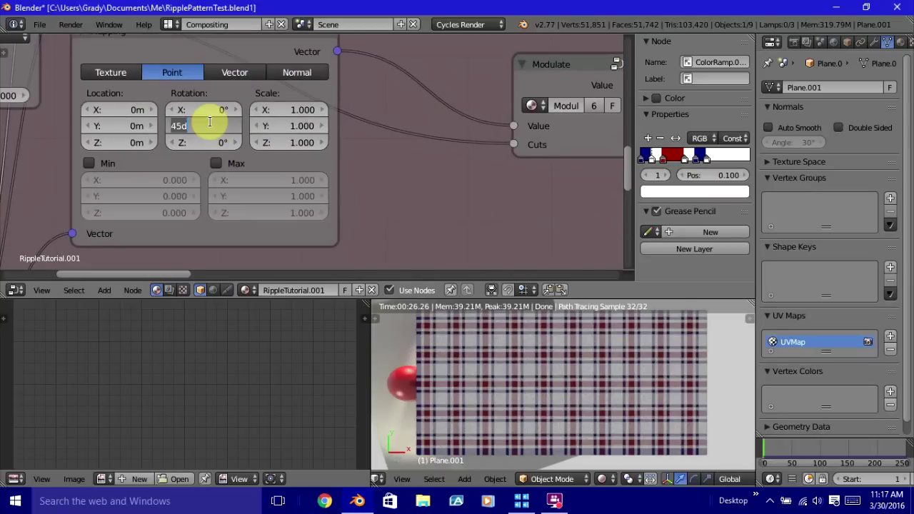
{"action": "type", "text": "0"}
{"action": "key", "text": "Return"}
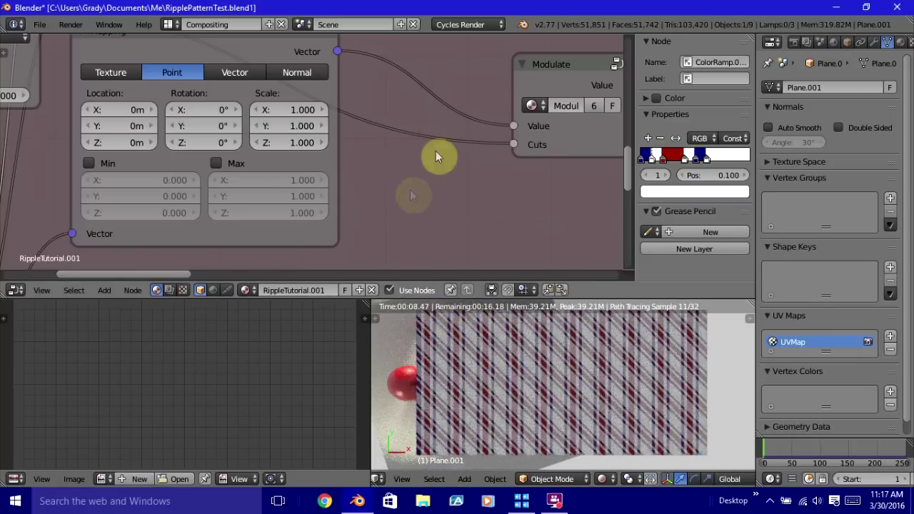
Set the upper Mapping node's X rotation to -90°.
{"action": "middle_click_drag", "start_coordinate": [417, 257], "coordinate": [405, 92]}
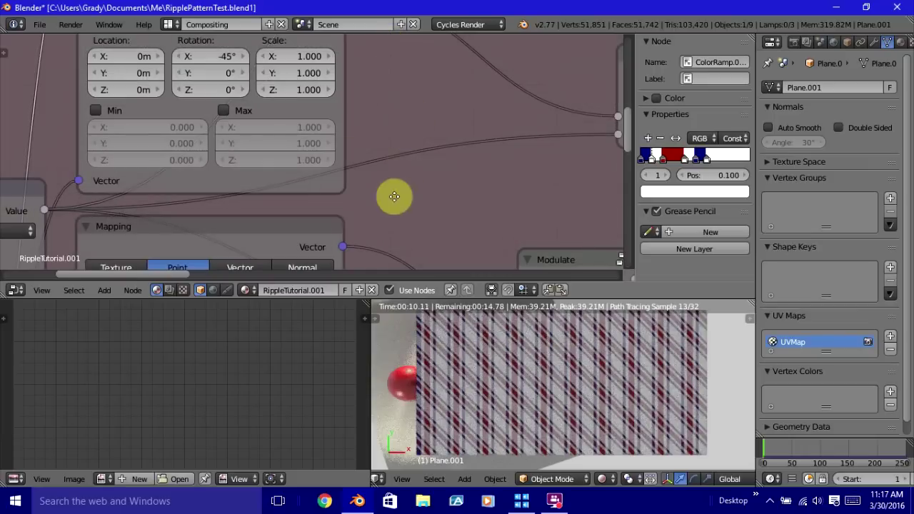
{"action": "middle_click_drag", "start_coordinate": [393, 194], "coordinate": [205, 198]}
{"action": "left_click", "coordinate": [157, 118]}
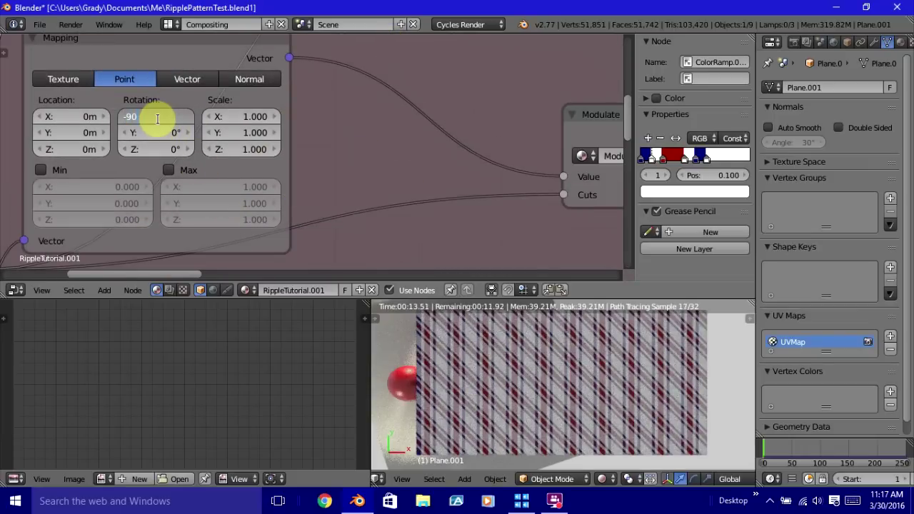
{"action": "key", "text": "Return"}
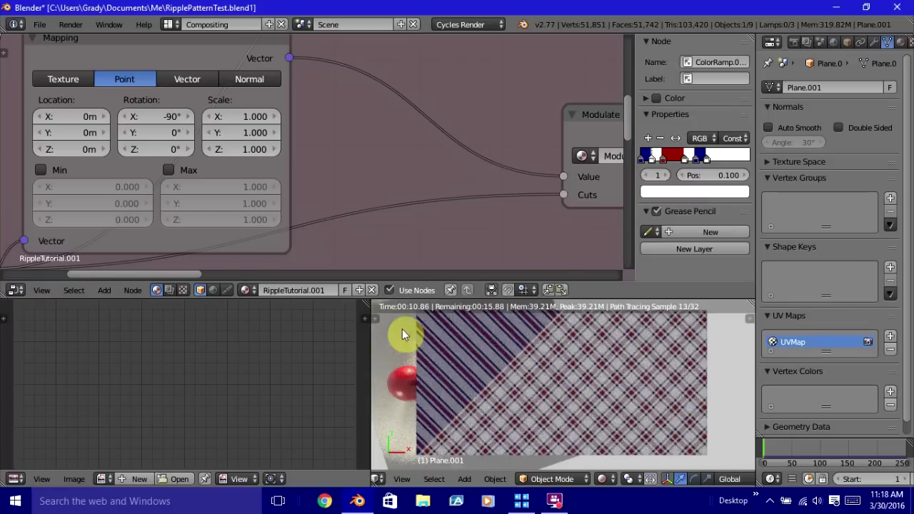
Set the Mapping node's Y location to 1 m and check the rendered plane.
{"action": "left_click", "coordinate": [60, 132]}
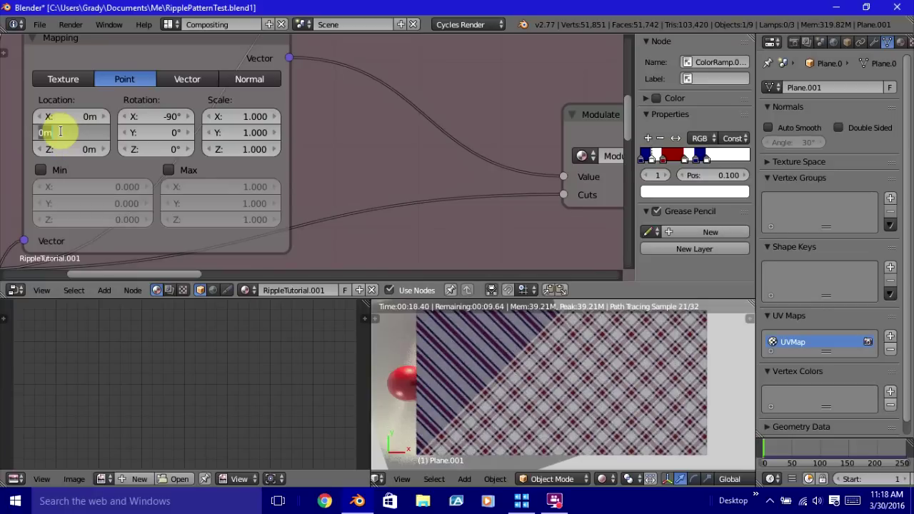
{"action": "type", "text": "1"}
{"action": "key", "text": "Return"}
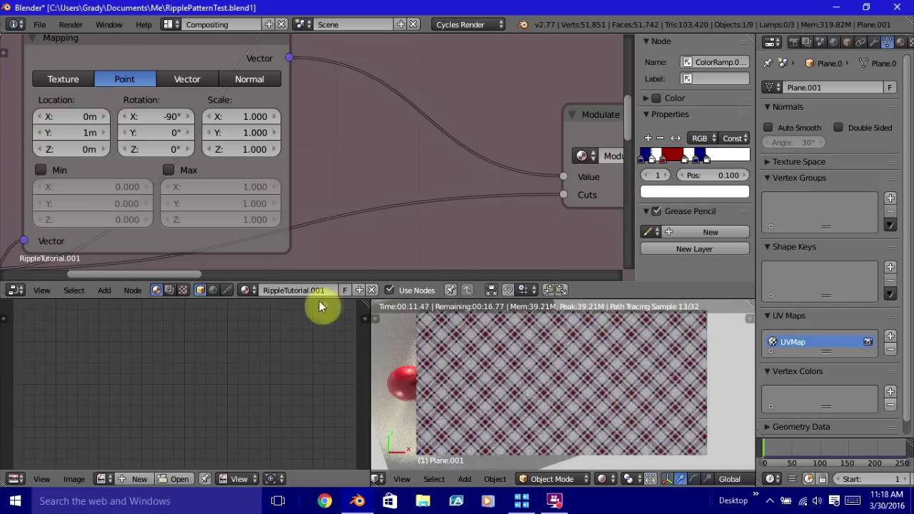
{"action": "middle_click_drag", "start_coordinate": [444, 350], "coordinate": [517, 374]}
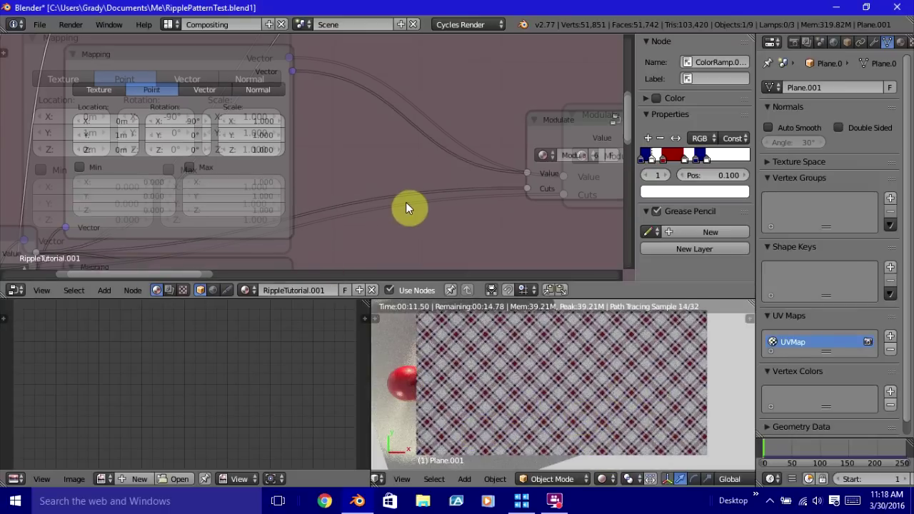
Pan and zoom to the upper ColorRamp node in the Striping frame.
{"action": "scroll", "coordinate": [406, 202], "scroll_direction": "down", "scroll_amount": 3}
{"action": "middle_click_drag", "start_coordinate": [360, 183], "coordinate": [219, 133]}
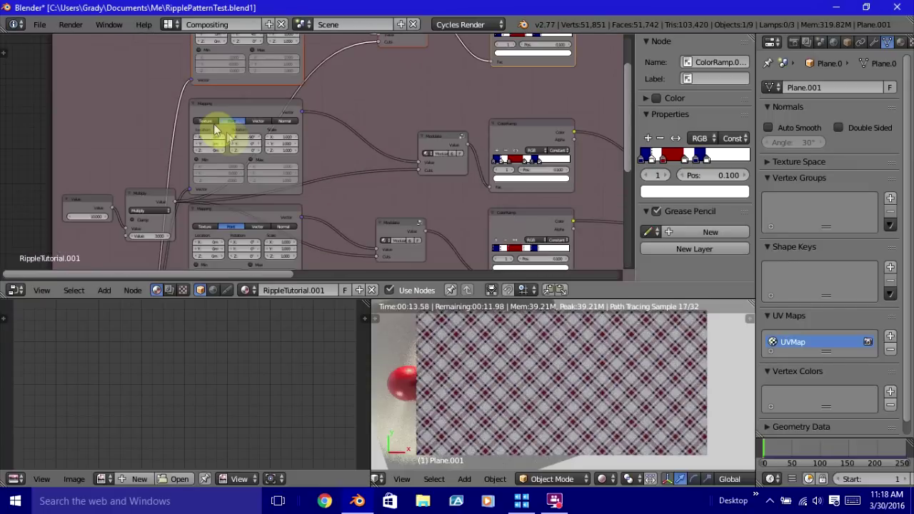
{"action": "middle_click_drag", "start_coordinate": [474, 94], "coordinate": [446, 233]}
{"action": "scroll", "coordinate": [446, 227], "scroll_direction": "up", "scroll_amount": 2}
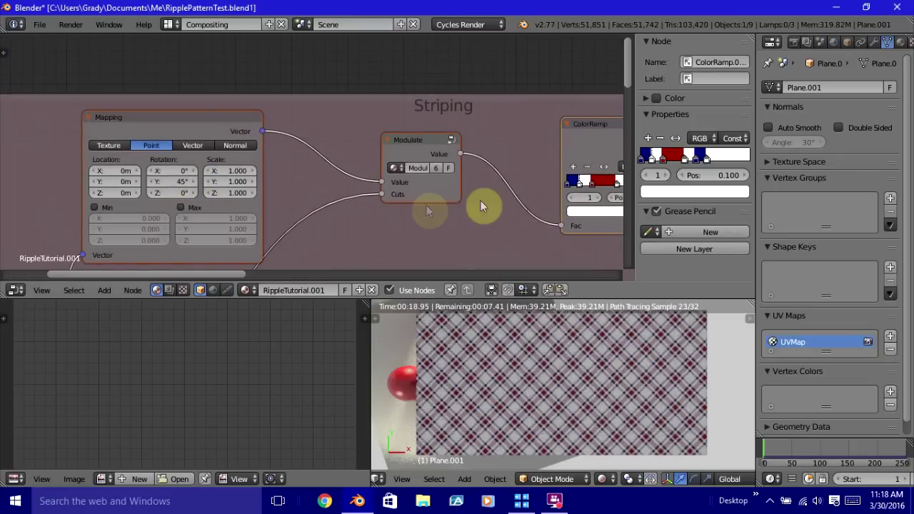
{"action": "scroll", "coordinate": [379, 199], "scroll_direction": "down", "scroll_amount": 6, "text": "ctrl"}
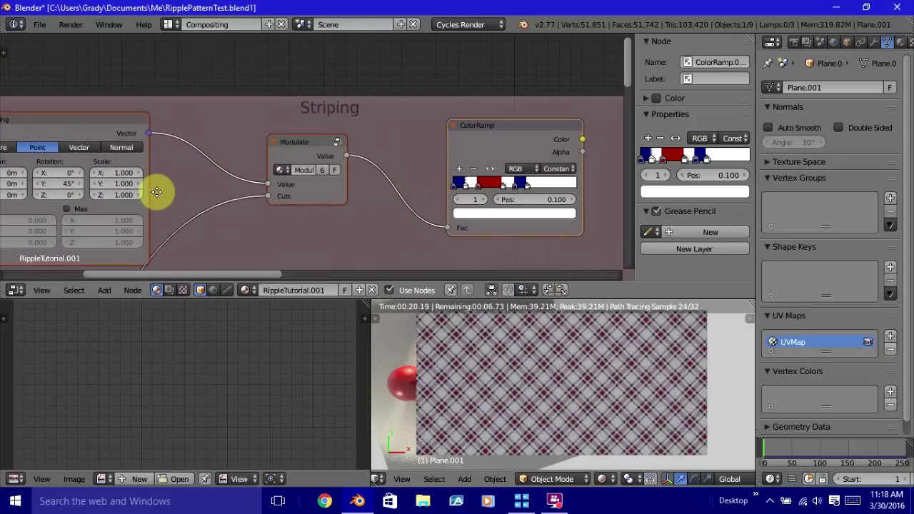
{"action": "scroll", "coordinate": [420, 155], "scroll_direction": "up", "scroll_amount": 2}
{"action": "middle_click_drag", "start_coordinate": [491, 194], "coordinate": [386, 146]}
{"action": "scroll", "coordinate": [384, 143], "scroll_direction": "up", "scroll_amount": 2}
{"action": "scroll", "coordinate": [407, 148], "scroll_direction": "down", "scroll_amount": 1}
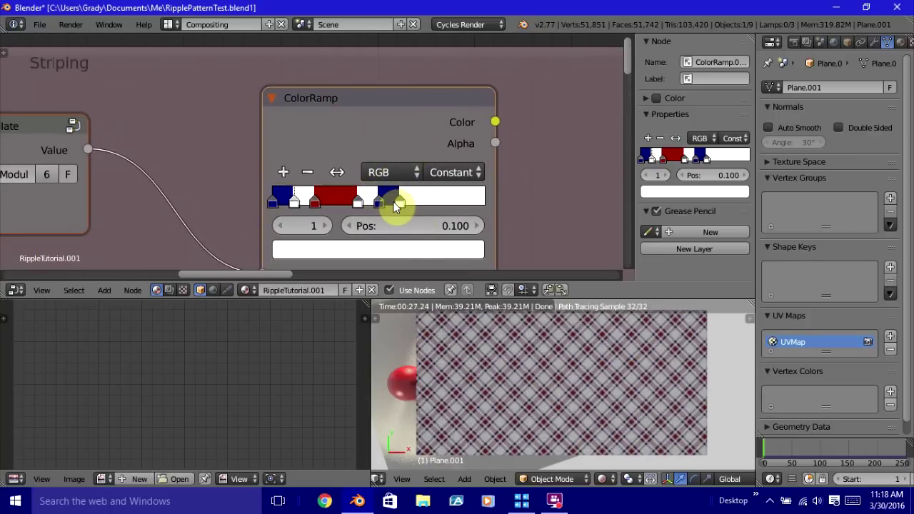
Delete the extra colour stops from the ColorRamp, leaving two.
{"action": "left_click_drag", "start_coordinate": [397, 206], "coordinate": [399, 206]}
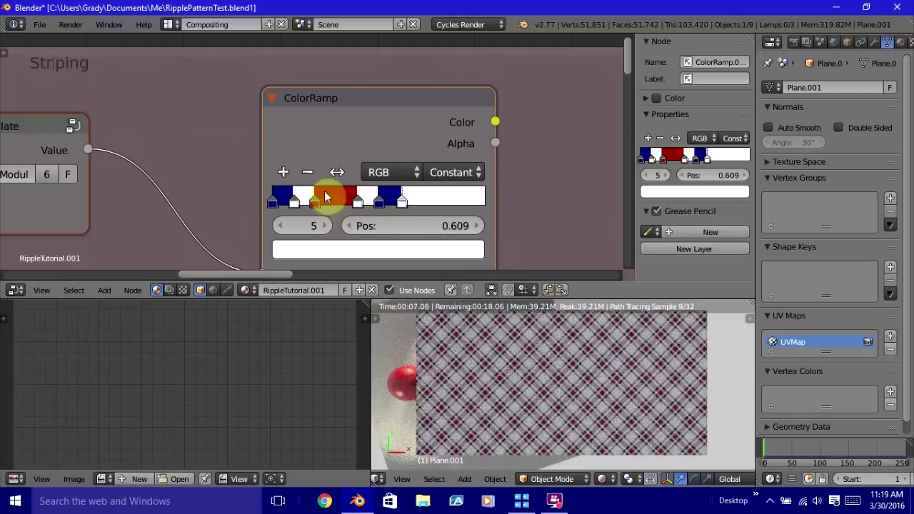
{"action": "left_click", "coordinate": [307, 175]}
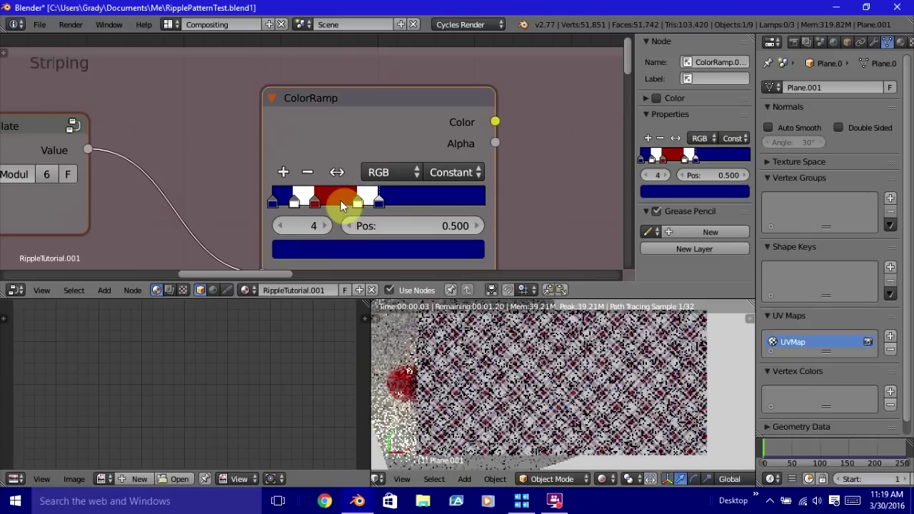
{"action": "left_click", "coordinate": [308, 173]}
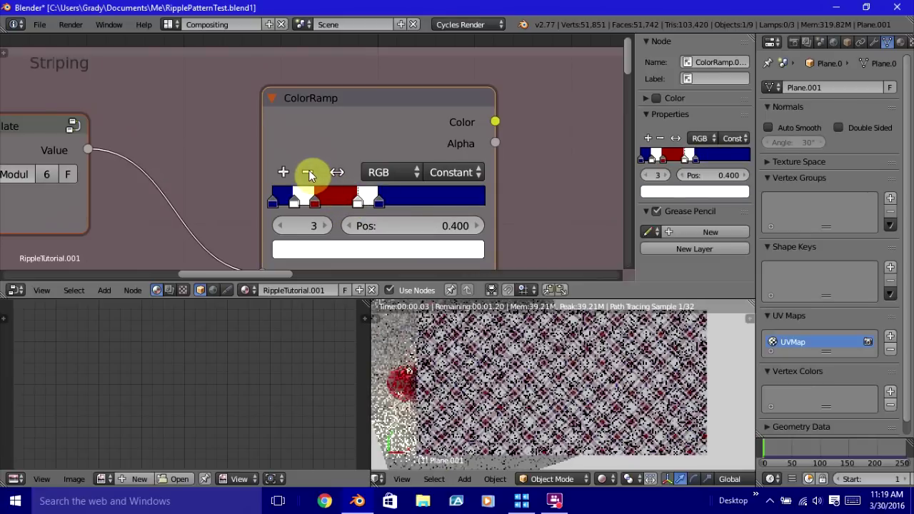
{"action": "left_click", "coordinate": [309, 172]}
{"action": "left_click", "coordinate": [308, 171]}
{"action": "left_click", "coordinate": [308, 171]}
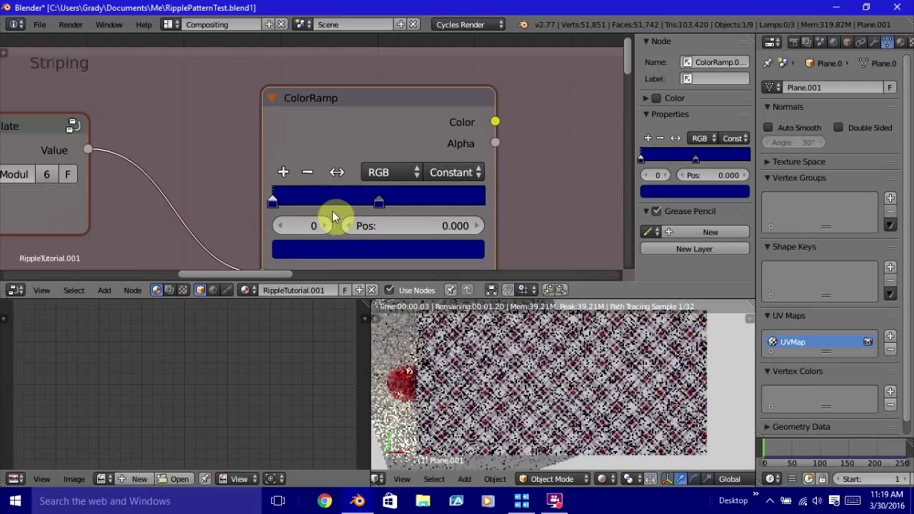
Make the first ramp stop black and the second stop white.
{"action": "left_click", "coordinate": [317, 254]}
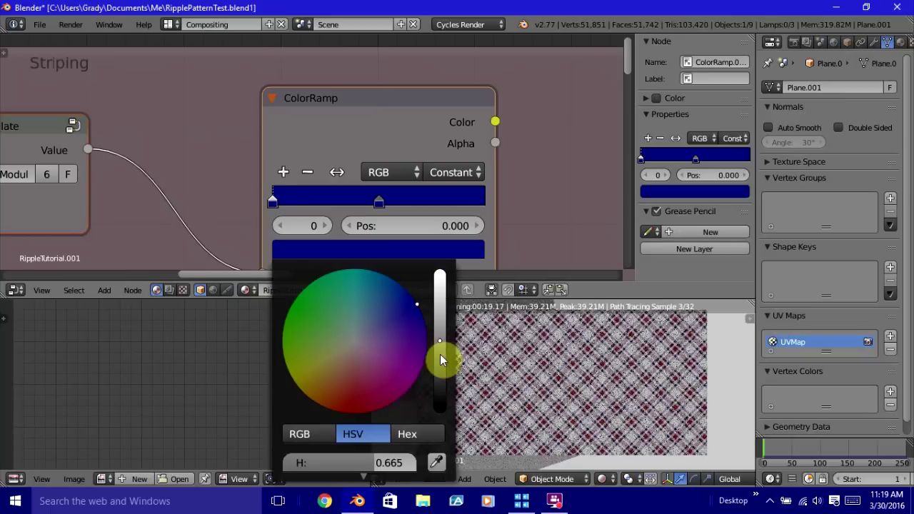
{"action": "left_click_drag", "start_coordinate": [440, 354], "coordinate": [441, 413]}
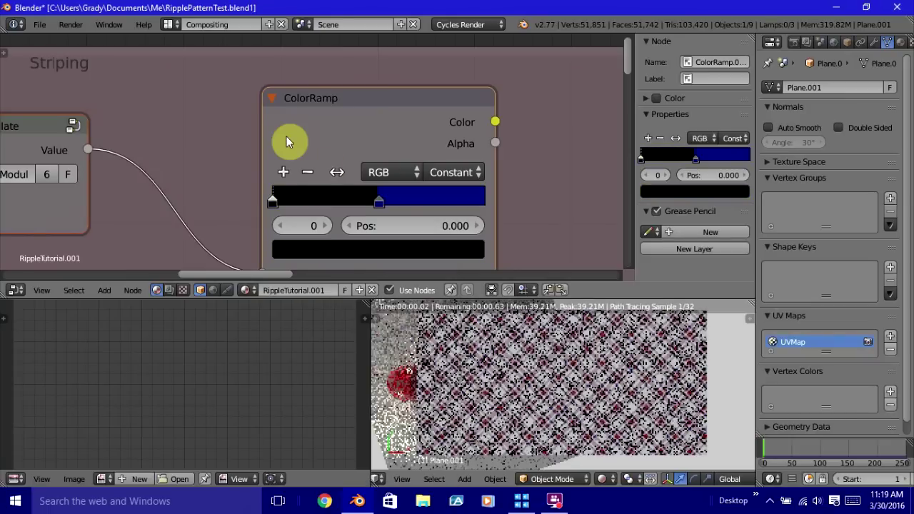
{"action": "scroll", "coordinate": [286, 136], "scroll_direction": "down", "scroll_amount": 2}
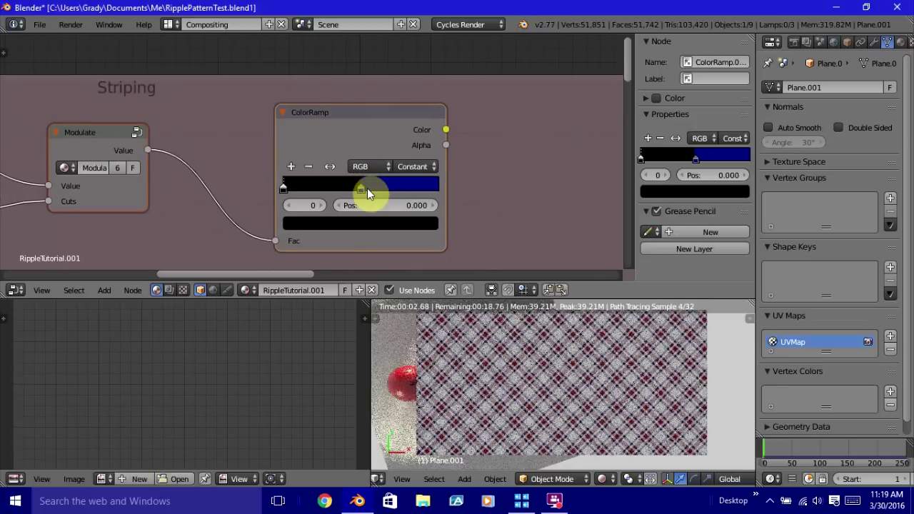
{"action": "left_click", "coordinate": [362, 188]}
{"action": "left_click", "coordinate": [376, 224]}
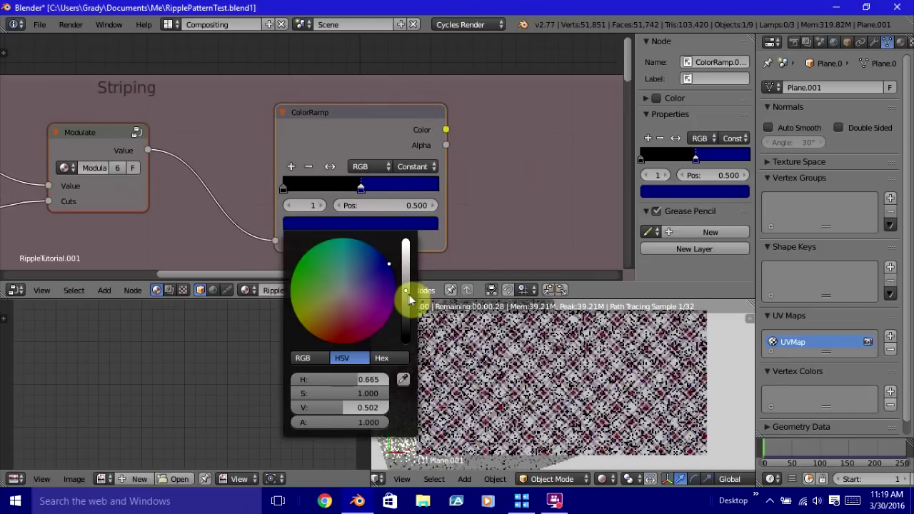
{"action": "left_click_drag", "start_coordinate": [341, 408], "coordinate": [297, 394]}
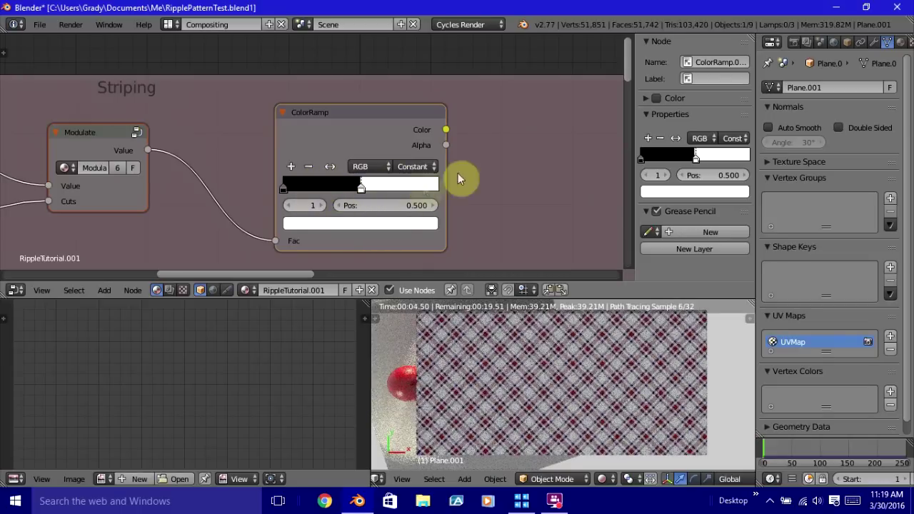
{"action": "scroll", "coordinate": [501, 193], "scroll_direction": "down", "scroll_amount": 2}
{"action": "scroll", "coordinate": [501, 189], "scroll_direction": "down", "scroll_amount": 3}
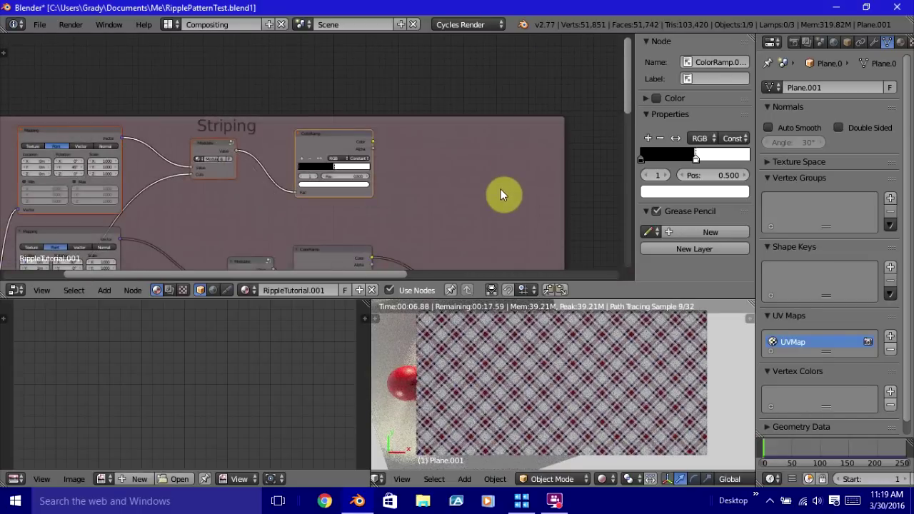
{"action": "middle_click_drag", "start_coordinate": [500, 194], "coordinate": [429, 130]}
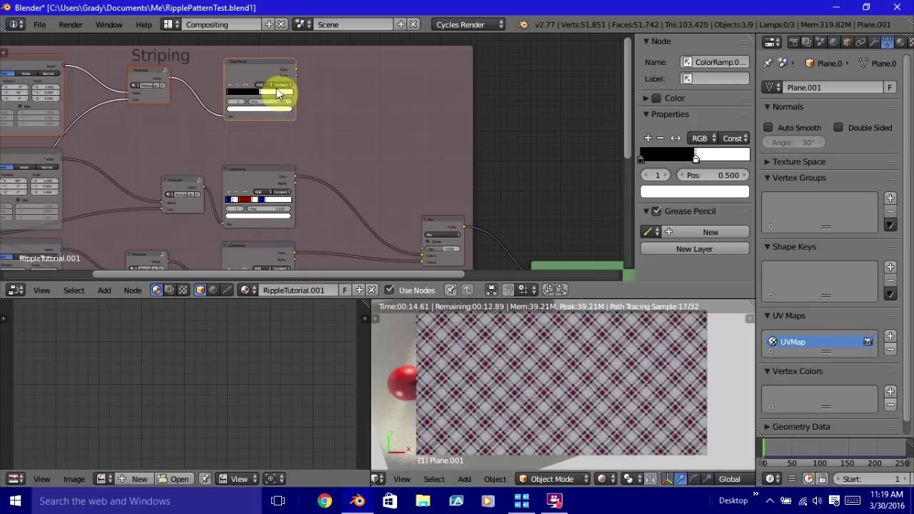
Connect the ColorRamp's Color output to the Mix node's Fac input.
{"action": "right_click_drag", "start_coordinate": [277, 86], "coordinate": [441, 235], "text": "alt"}
{"action": "left_click", "coordinate": [441, 233]}
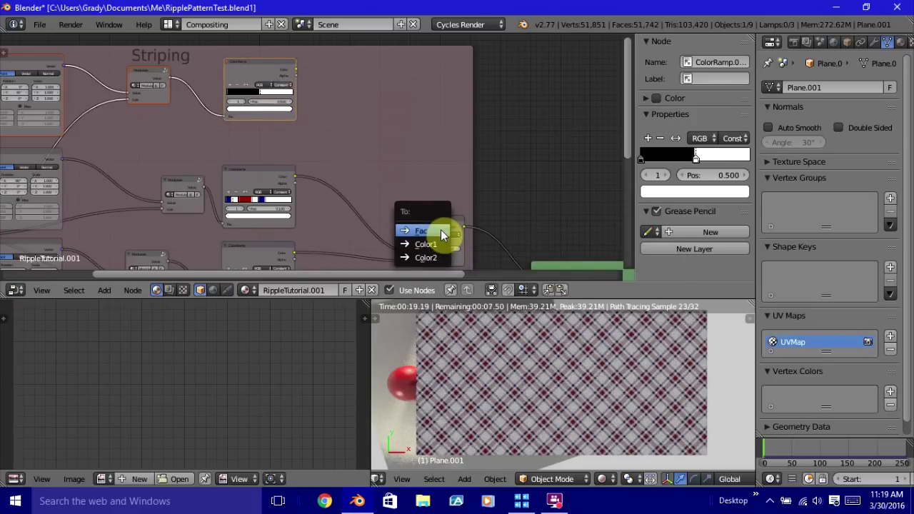
{"action": "left_click", "coordinate": [441, 231]}
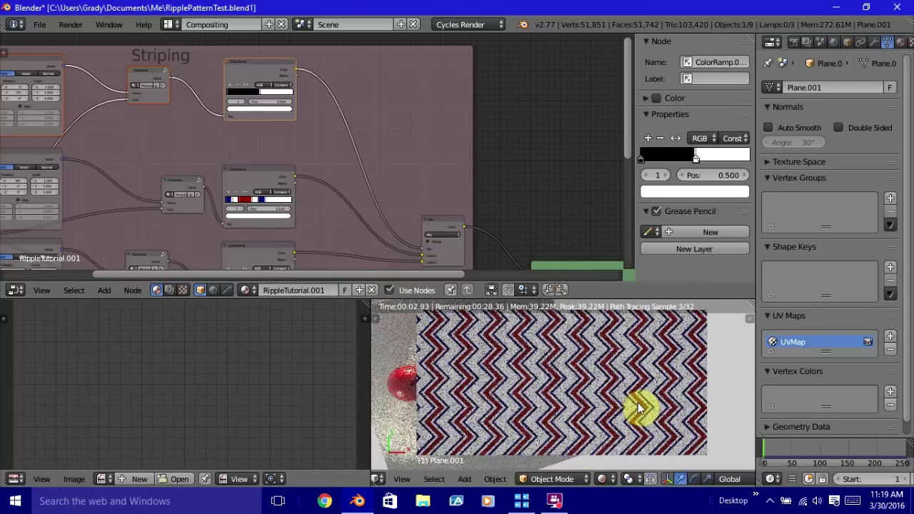
Pan and zoom onto the Mapping, Value and Multiply nodes.
{"action": "middle_click_drag", "start_coordinate": [153, 149], "coordinate": [405, 150]}
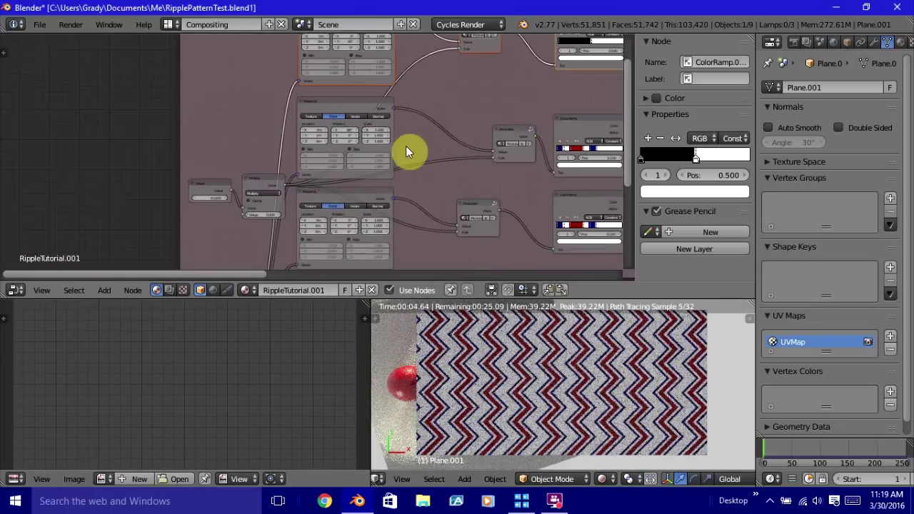
{"action": "scroll", "coordinate": [406, 150], "scroll_direction": "up", "scroll_amount": 5}
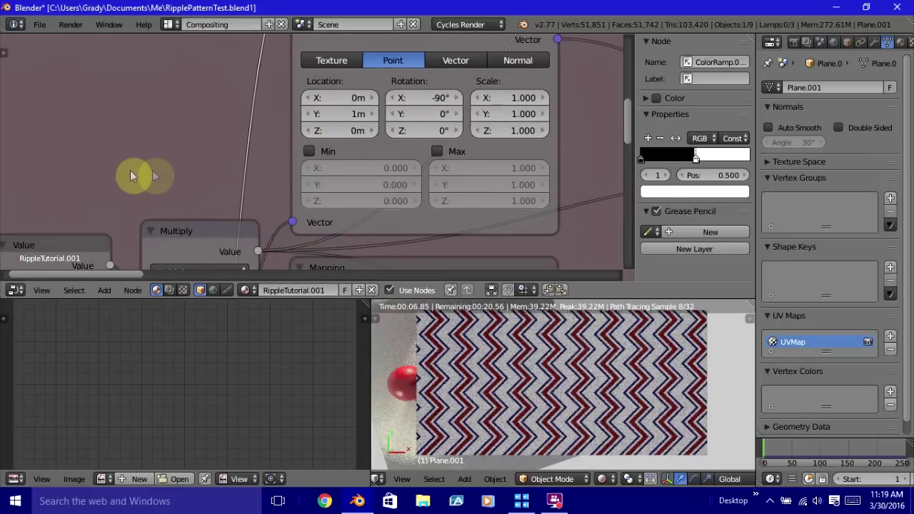
{"action": "middle_click_drag", "start_coordinate": [130, 170], "coordinate": [314, 100]}
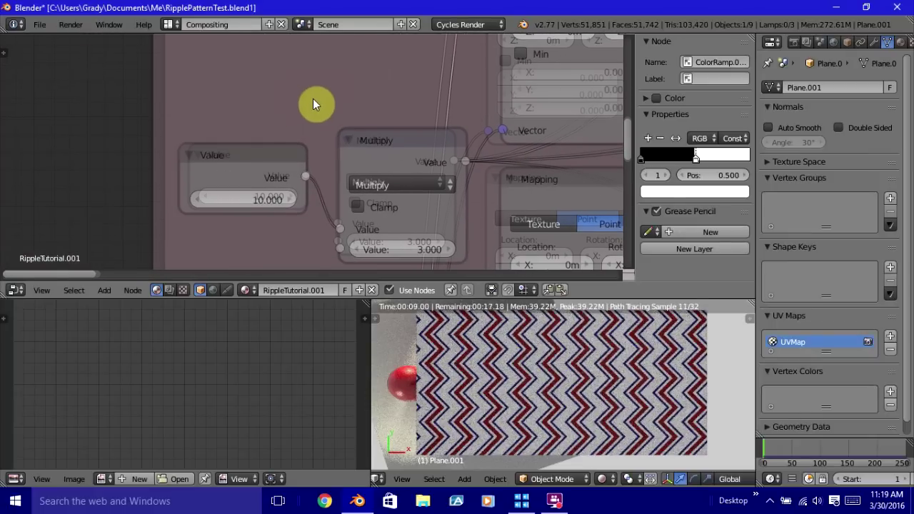
{"action": "scroll", "coordinate": [314, 100], "scroll_direction": "up", "scroll_amount": 3}
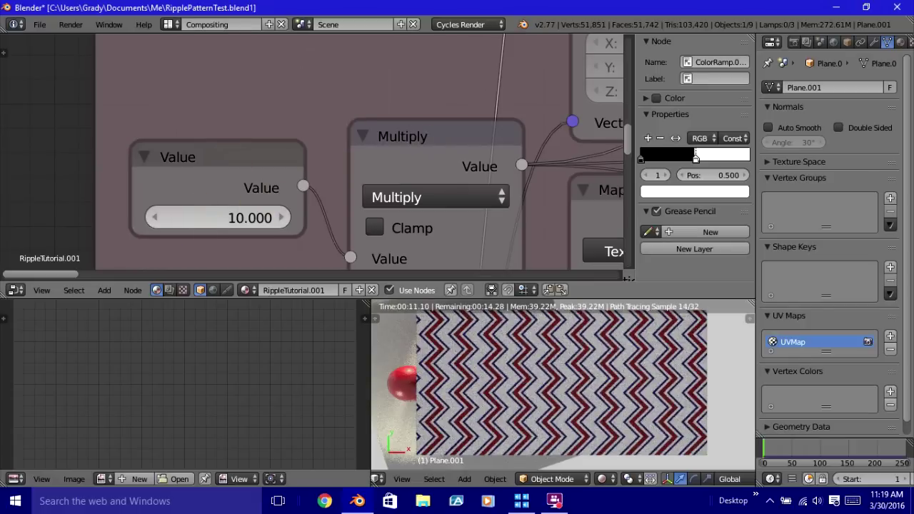
Mute the Multiply node and inspect the stripes in the rendered view.
{"action": "left_click", "coordinate": [201, 218]}
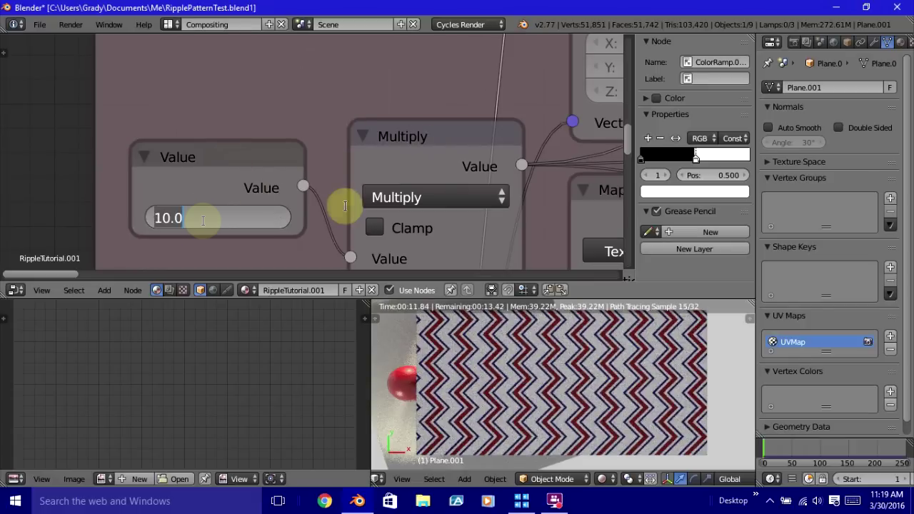
{"action": "left_click", "coordinate": [401, 129]}
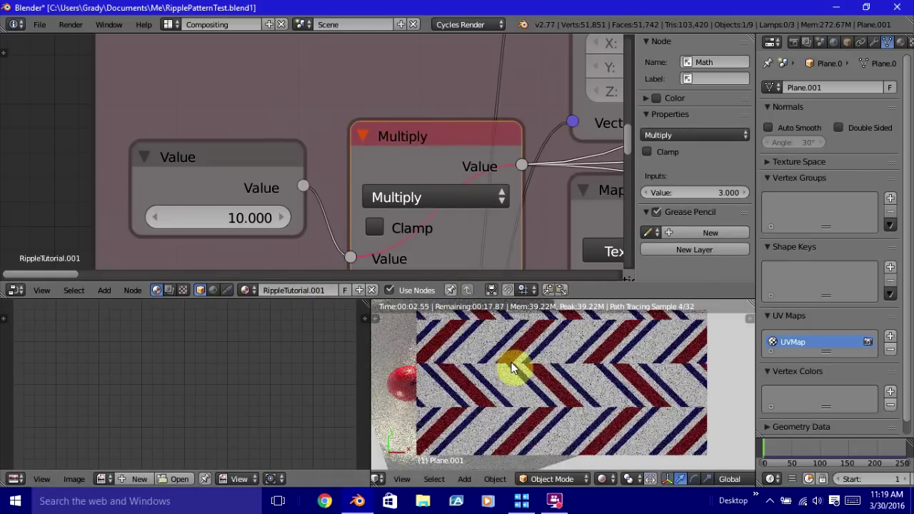
{"action": "middle_click_drag", "start_coordinate": [512, 368], "coordinate": [481, 378]}
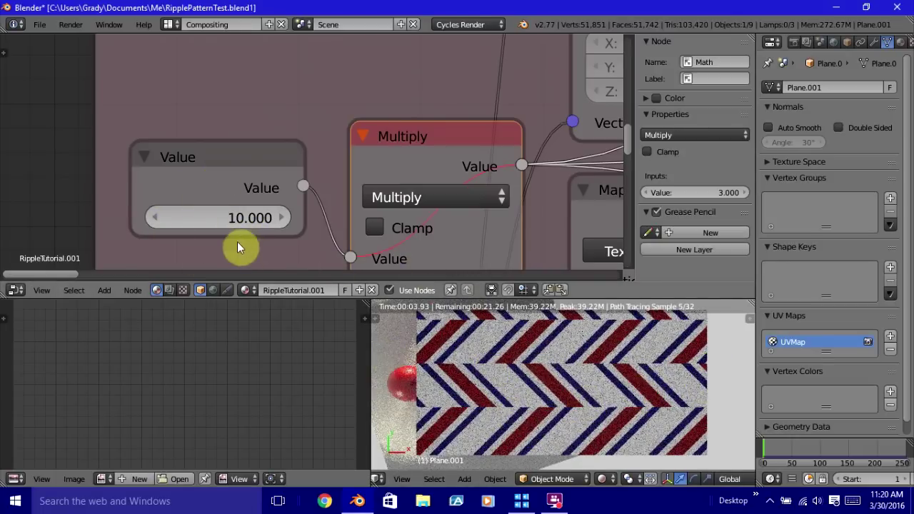
Set the Value node to 11, then 12.
{"action": "left_click", "coordinate": [208, 210]}
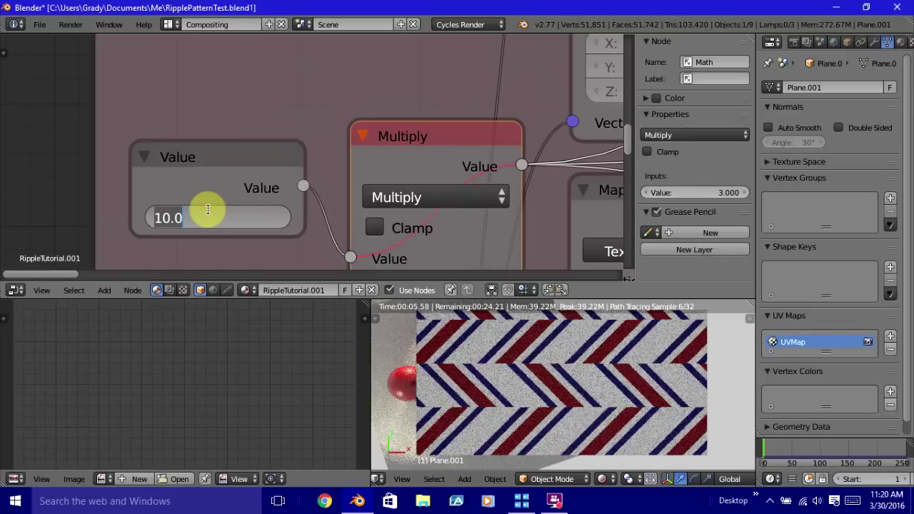
{"action": "type", "text": "11"}
{"action": "key", "text": "Return"}
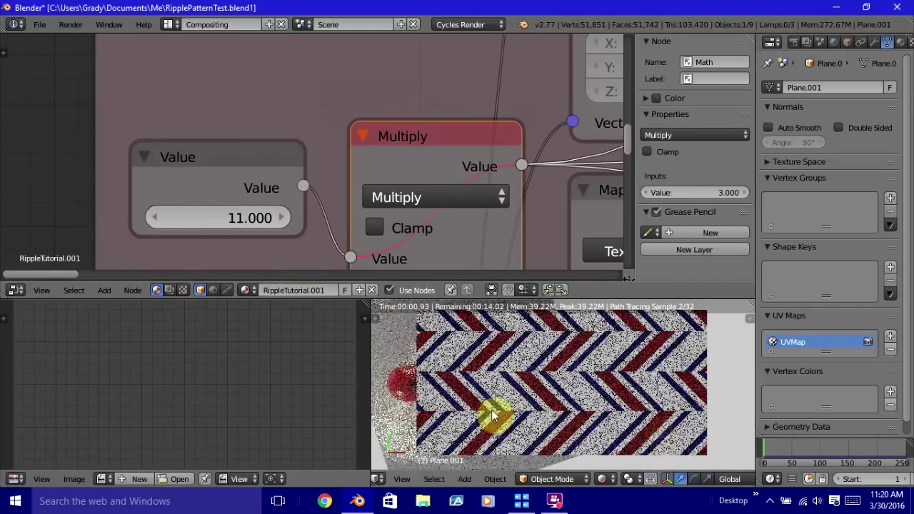
{"action": "left_click", "coordinate": [241, 214]}
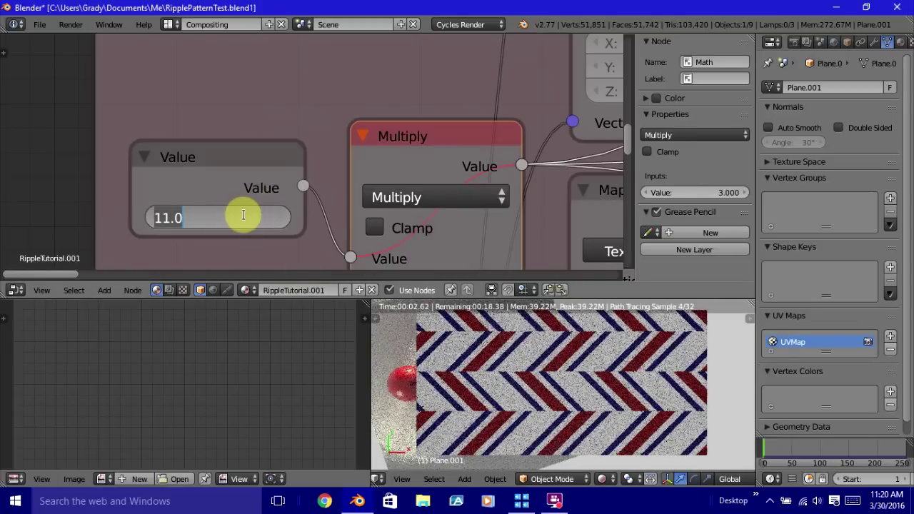
{"action": "type", "text": "12"}
{"action": "key", "text": "Return"}
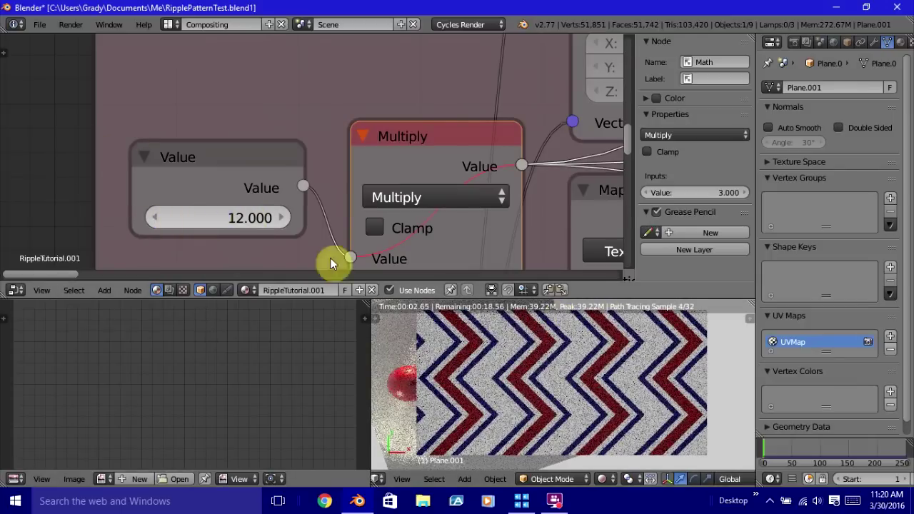
{"action": "middle_click_drag", "start_coordinate": [577, 384], "coordinate": [514, 358]}
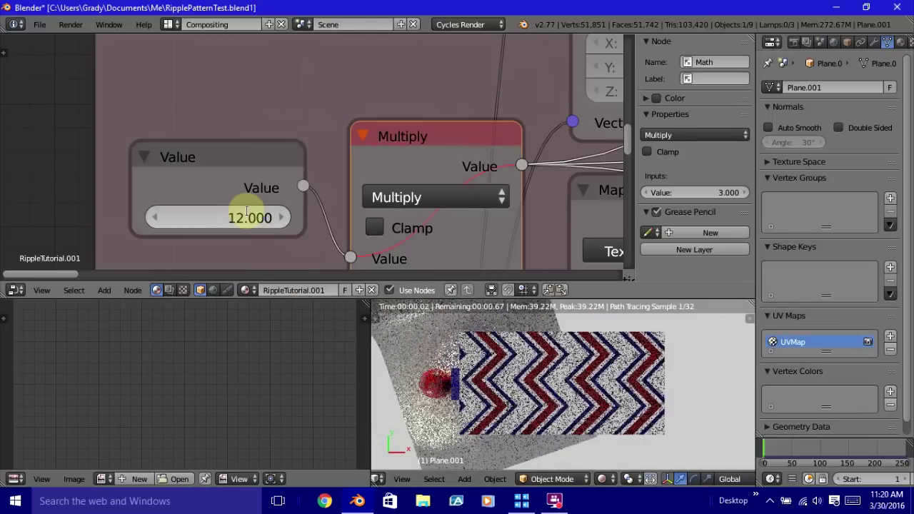
Raise the Value node to 15 and then 21 for finer zigzag stripes.
{"action": "left_click", "coordinate": [247, 212]}
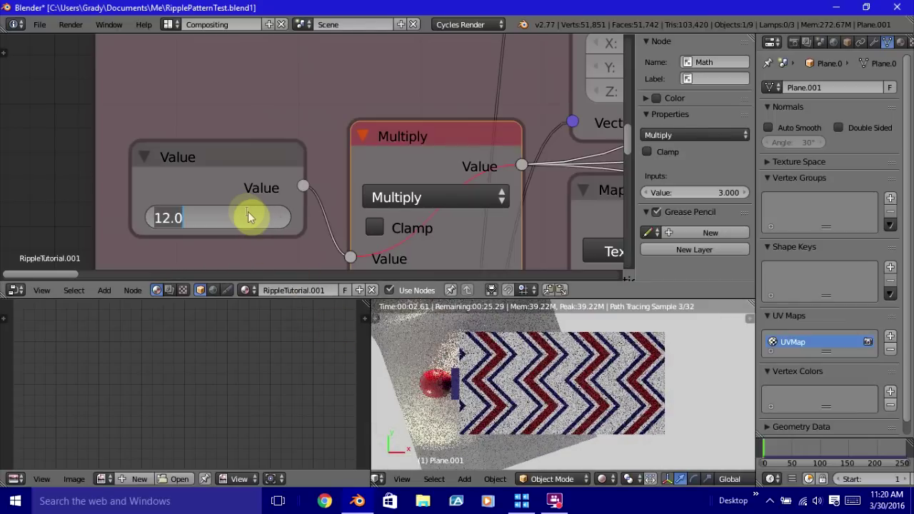
{"action": "type", "text": "15"}
{"action": "key", "text": "Return"}
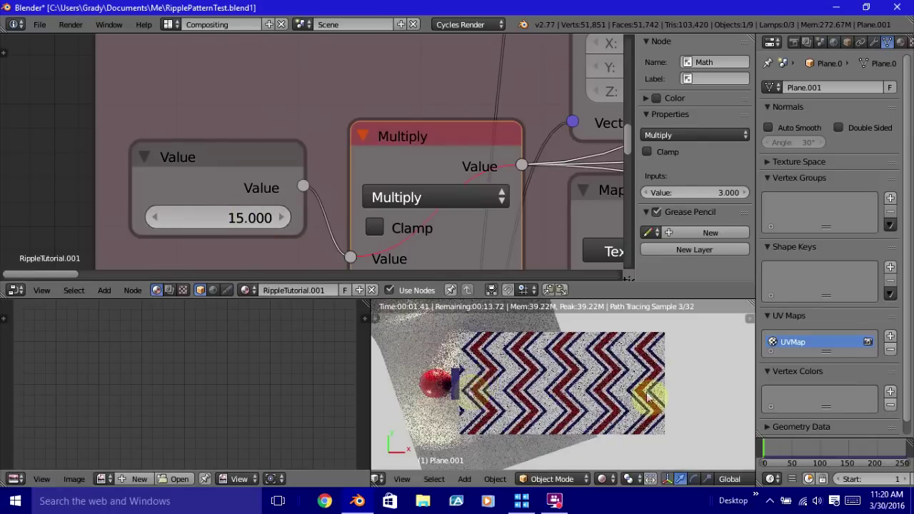
{"action": "left_click", "coordinate": [183, 216]}
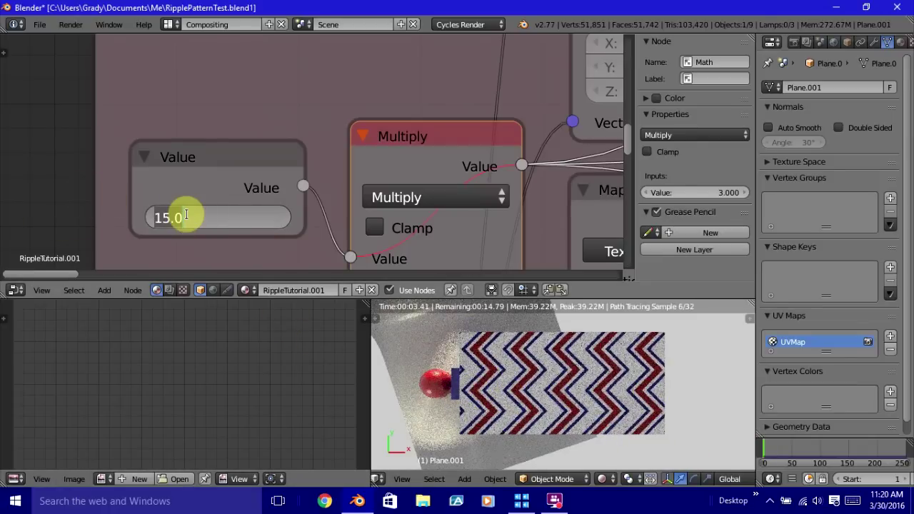
{"action": "type", "text": "21"}
{"action": "key", "text": "Return"}
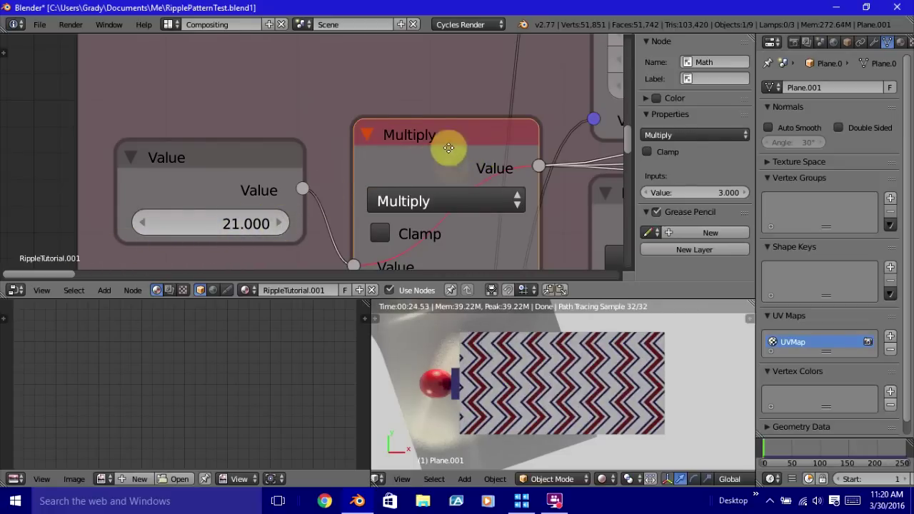
{"action": "middle_click_drag", "start_coordinate": [449, 148], "coordinate": [434, 178]}
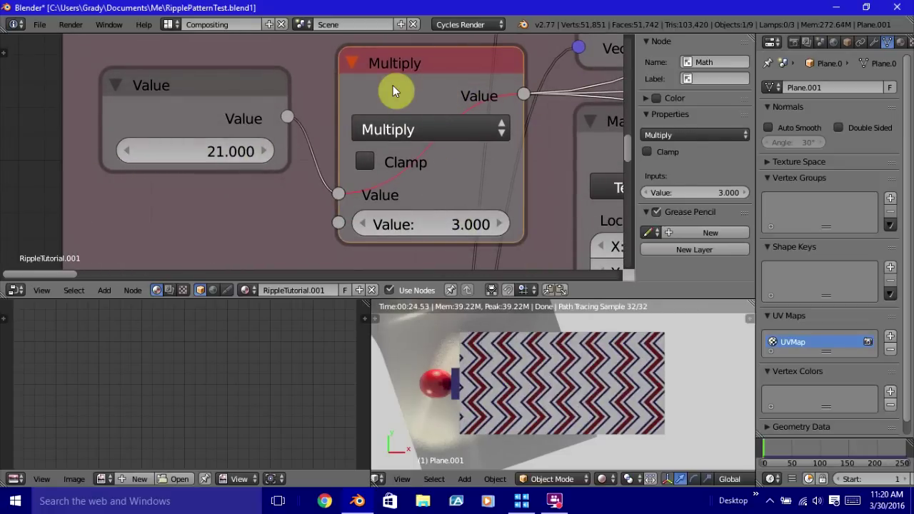
Unmute the Multiply node temporarily and set the Value node back to 10.
{"action": "key", "text": "m"}
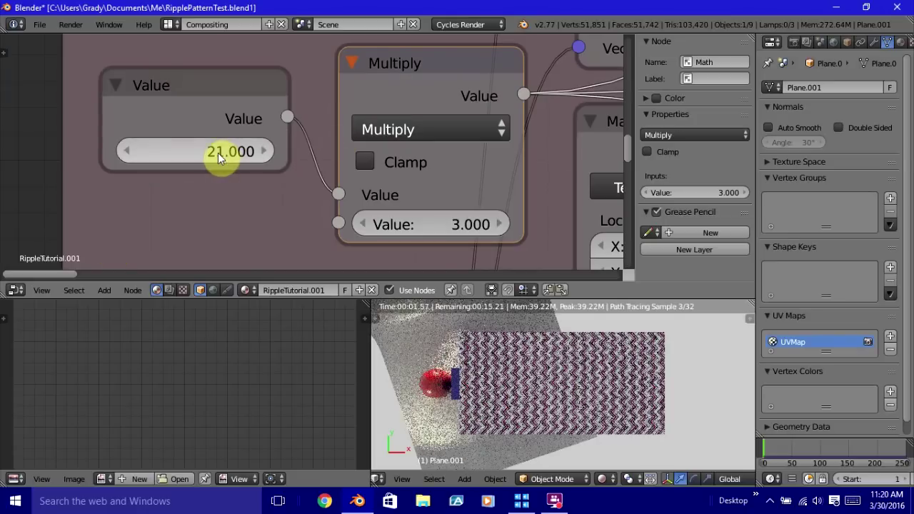
{"action": "left_click", "coordinate": [218, 156]}
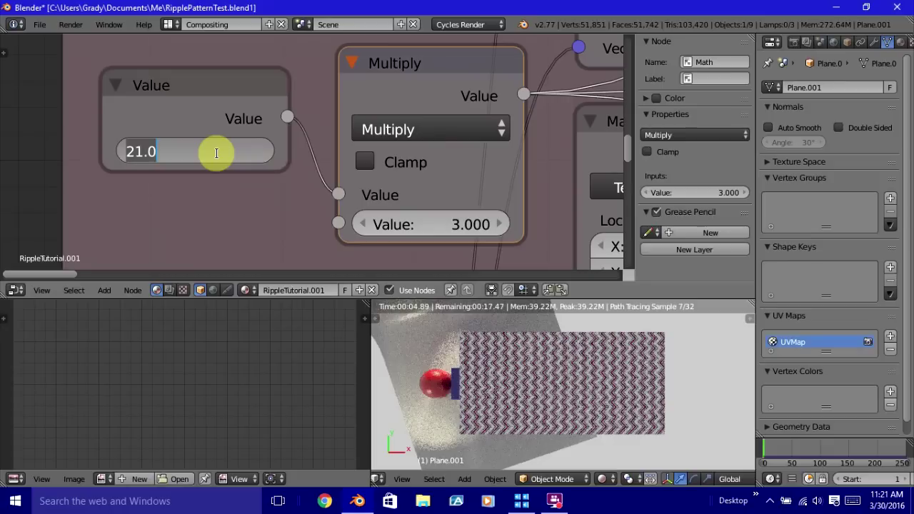
{"action": "type", "text": "10"}
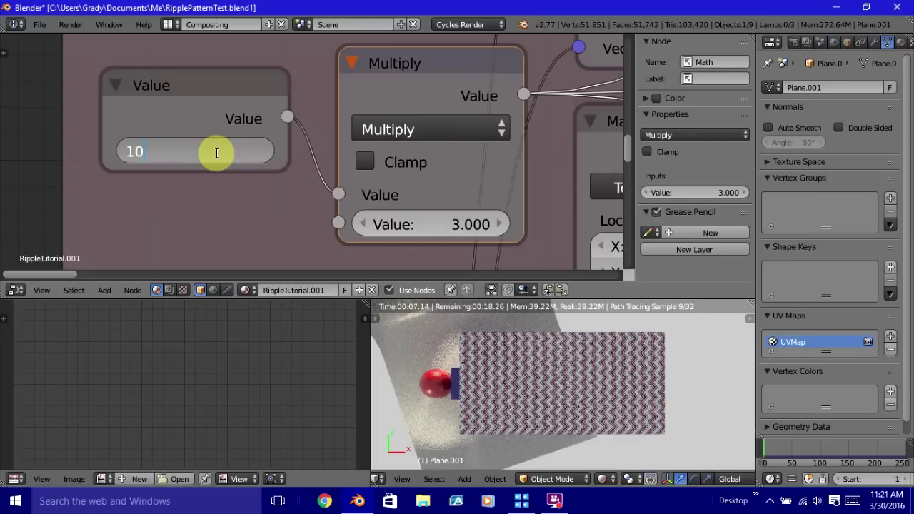
{"action": "key", "text": "Return"}
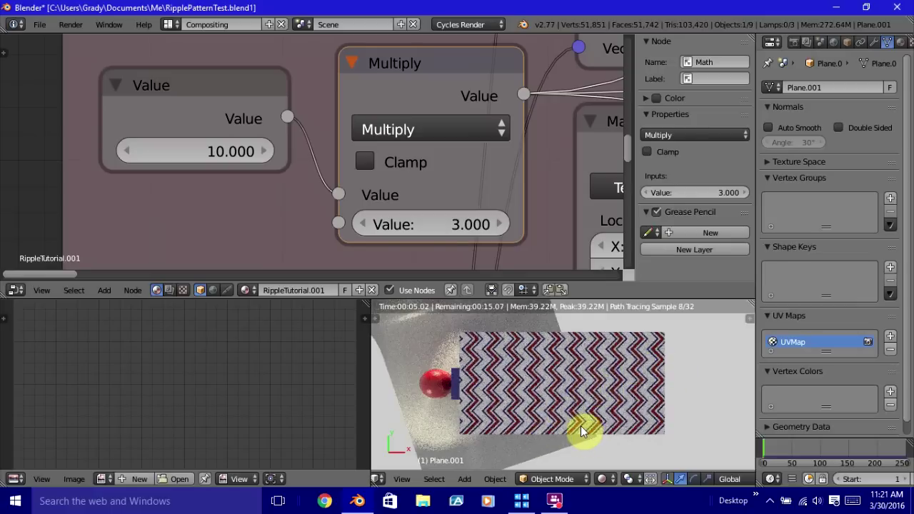
Nudge the Multiply node slightly and mute it again.
{"action": "scroll", "coordinate": [420, 166], "scroll_direction": "down", "scroll_amount": 4}
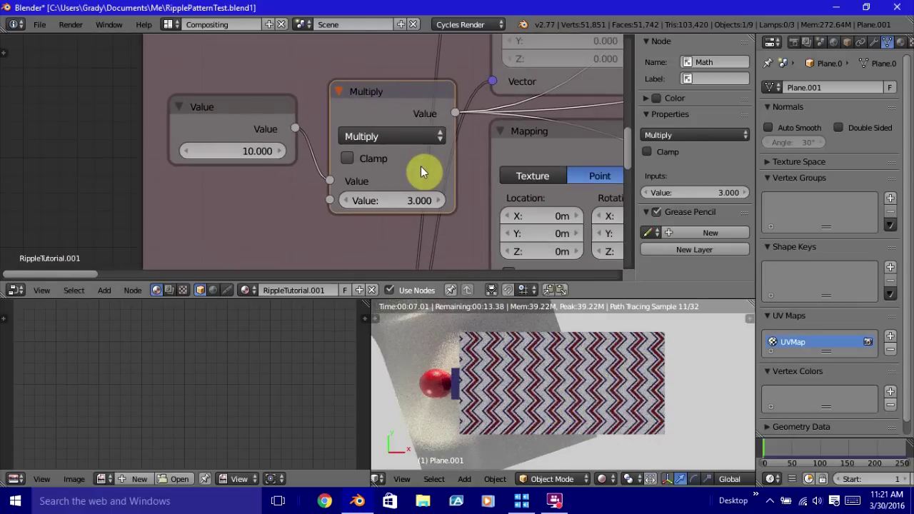
{"action": "scroll", "coordinate": [425, 166], "scroll_direction": "up", "scroll_amount": 3}
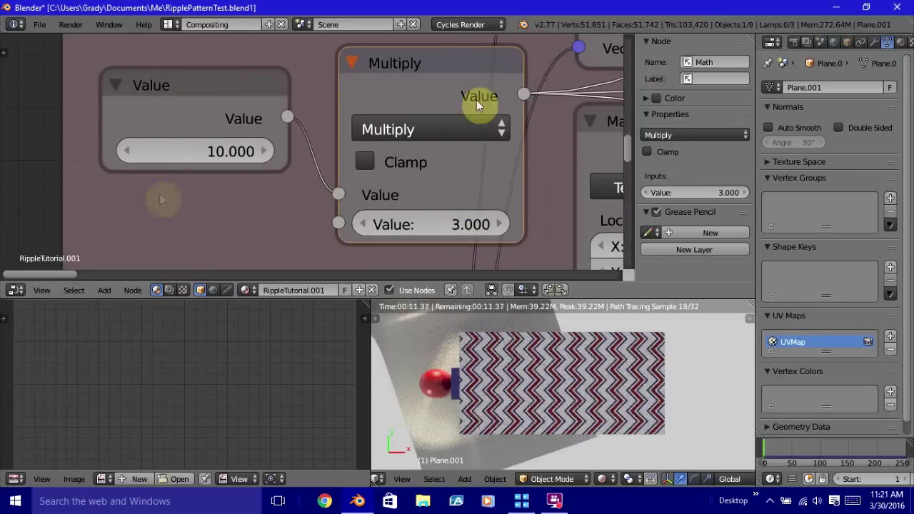
{"action": "mouse_move", "coordinate": [481, 103]}
{"action": "left_mouse_down"}
{"action": "mouse_move", "coordinate": [476, 82]}
{"action": "mouse_move", "coordinate": [482, 107]}
{"action": "left_mouse_up"}
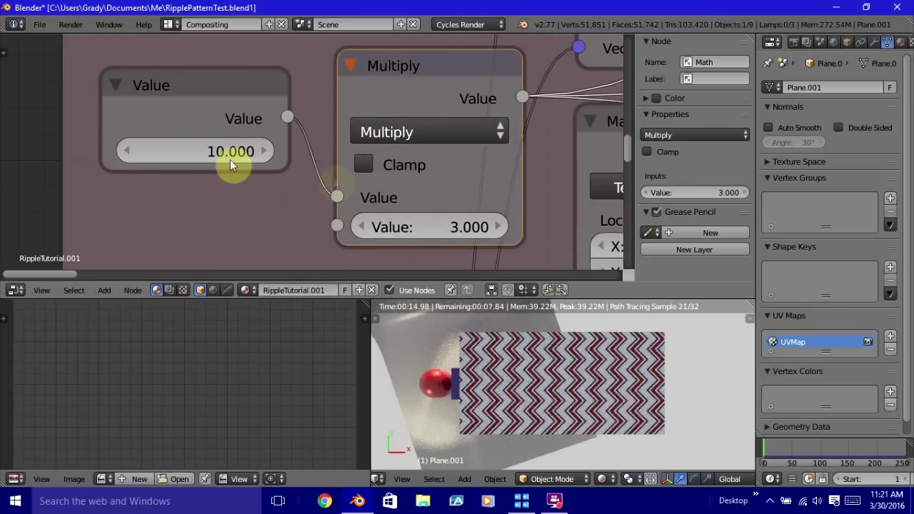
{"action": "scroll", "coordinate": [213, 160], "scroll_direction": "down", "scroll_amount": 2}
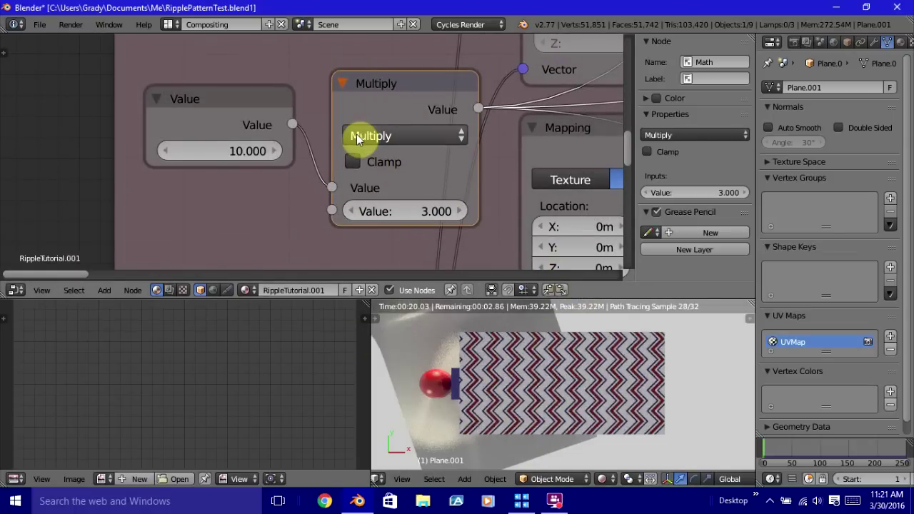
{"action": "scroll", "coordinate": [356, 134], "scroll_direction": "up", "scroll_amount": 2}
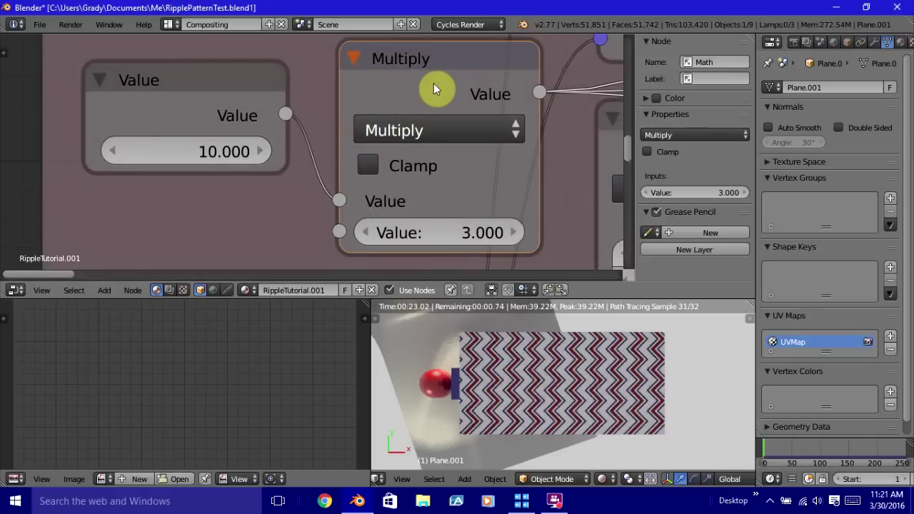
{"action": "key", "text": "m"}
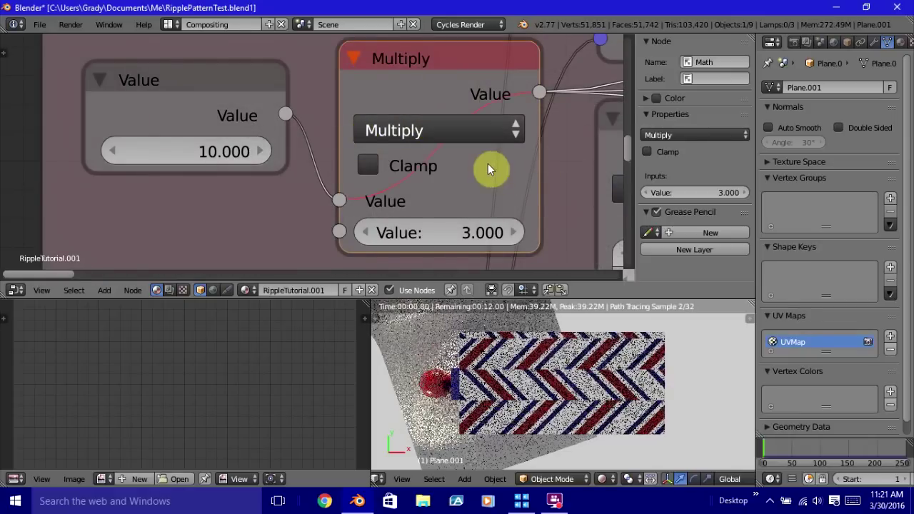
{"action": "middle_click_drag", "start_coordinate": [488, 163], "coordinate": [404, 254]}
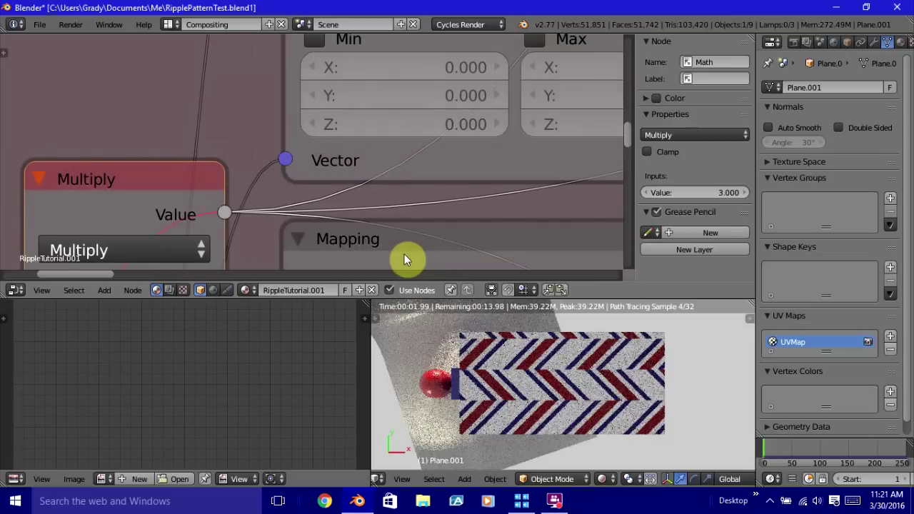
{"action": "scroll", "coordinate": [423, 216], "scroll_direction": "down", "scroll_amount": 3}
{"action": "scroll", "coordinate": [345, 178], "scroll_direction": "up", "scroll_amount": 1}
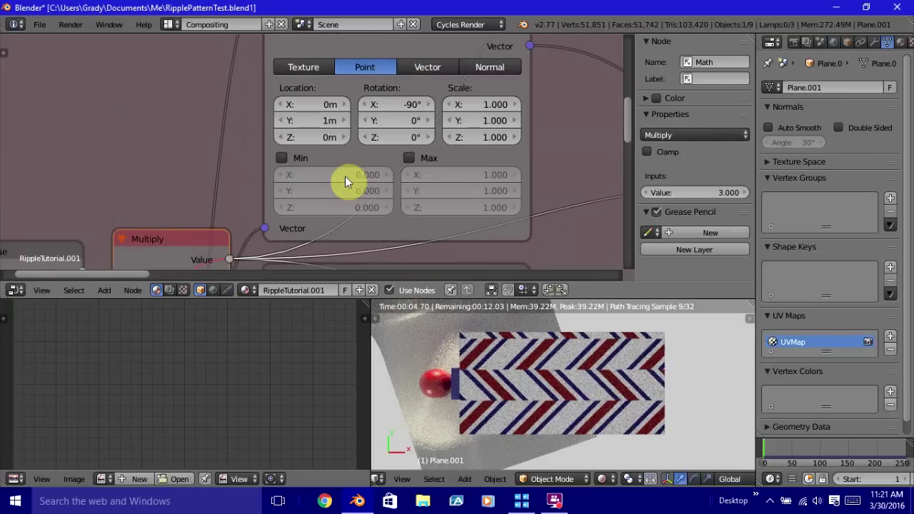
{"action": "scroll", "coordinate": [329, 134], "scroll_direction": "up", "scroll_amount": 2}
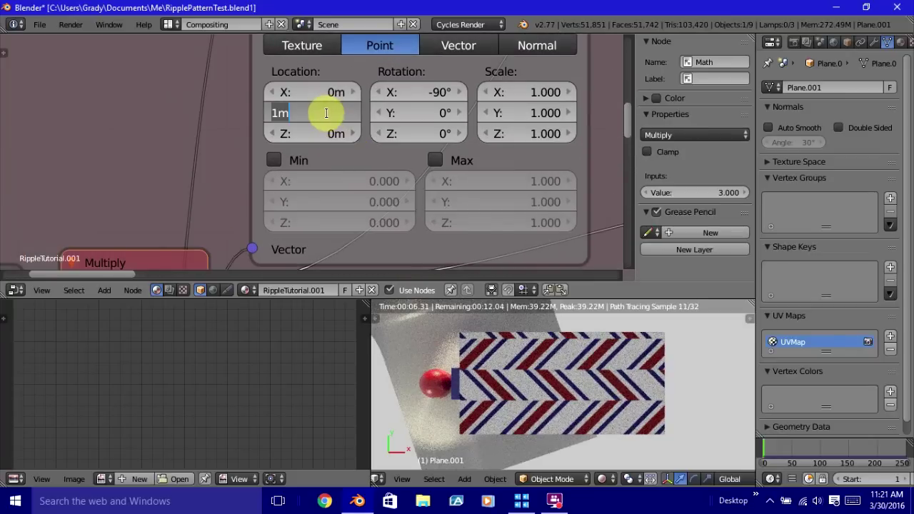
{"action": "left_click", "coordinate": [327, 113]}
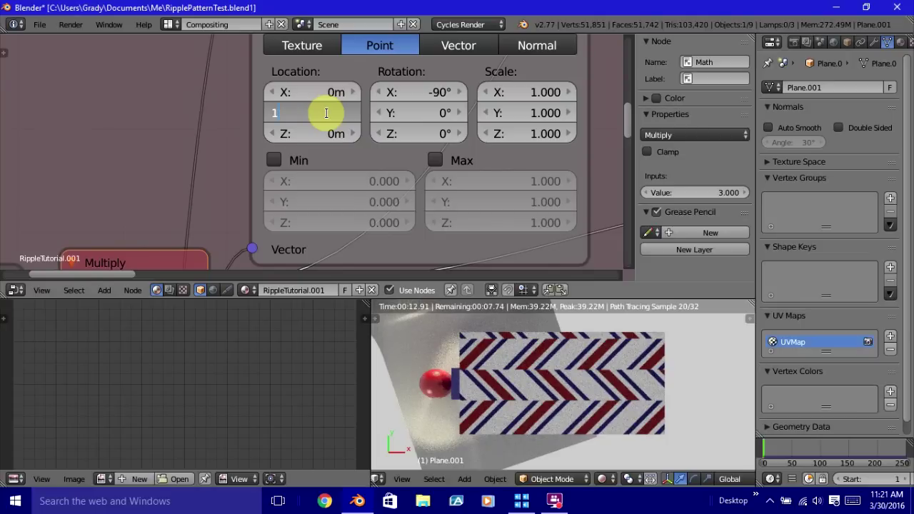
{"action": "type", "text": ".2"}
{"action": "key", "text": "Return"}
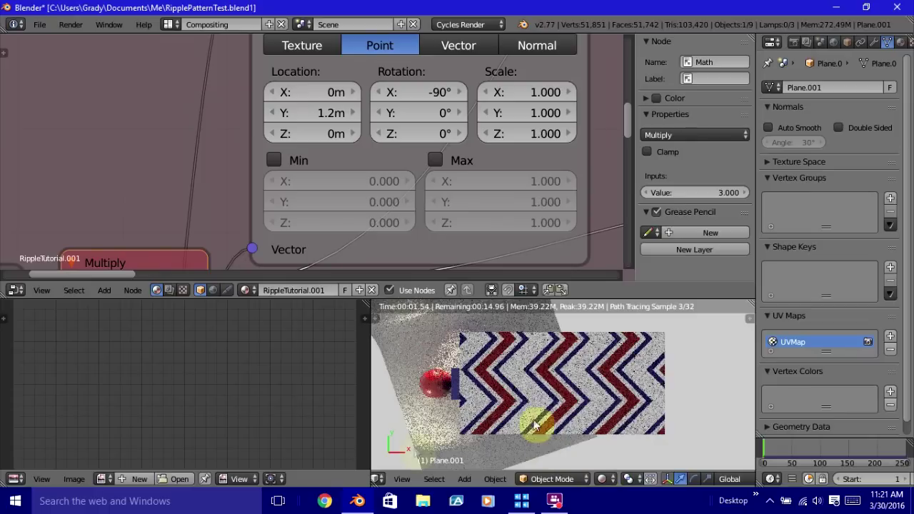
{"action": "left_click", "coordinate": [299, 112]}
{"action": "type", "text": "1"}
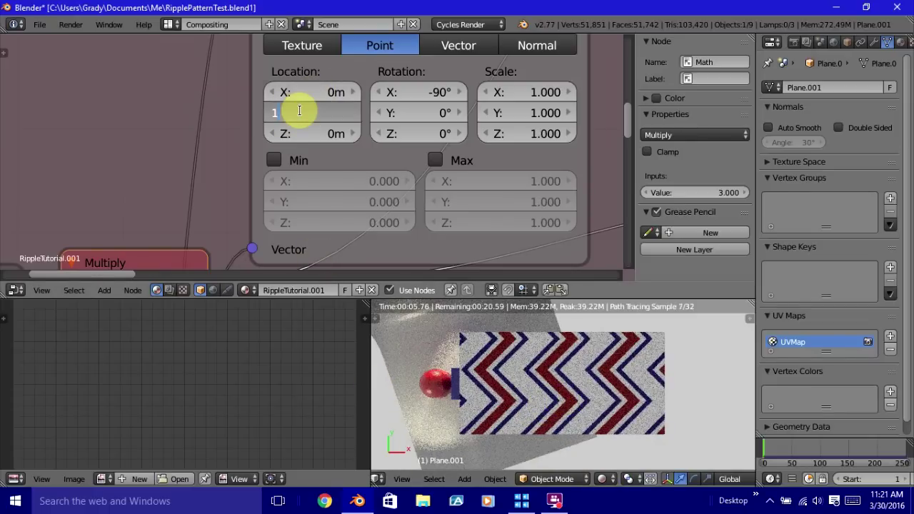
{"action": "key", "text": "Return"}
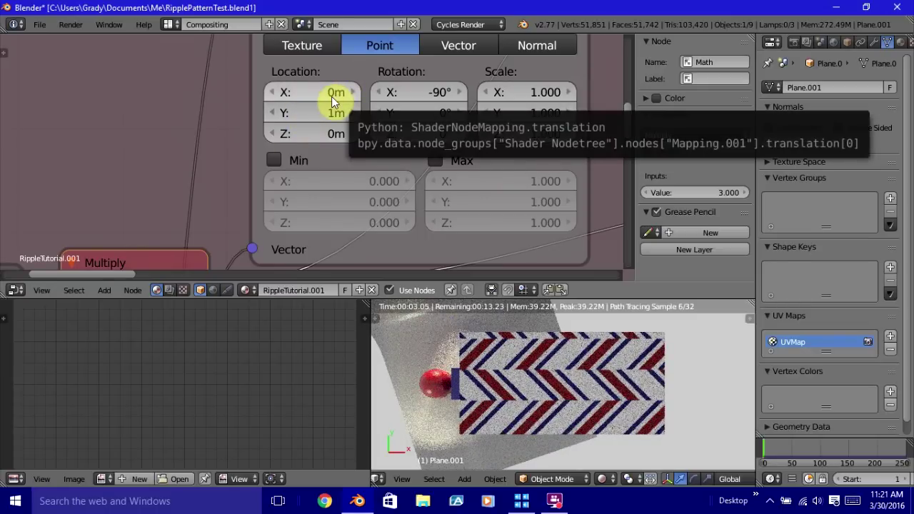
{"action": "middle_click_drag", "start_coordinate": [66, 189], "coordinate": [256, 94]}
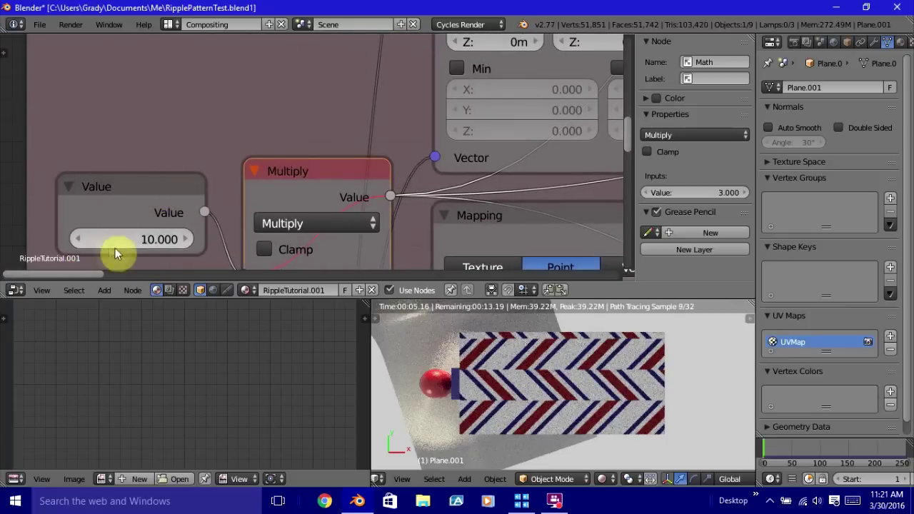
{"action": "middle_click_drag", "start_coordinate": [355, 109], "coordinate": [259, 177]}
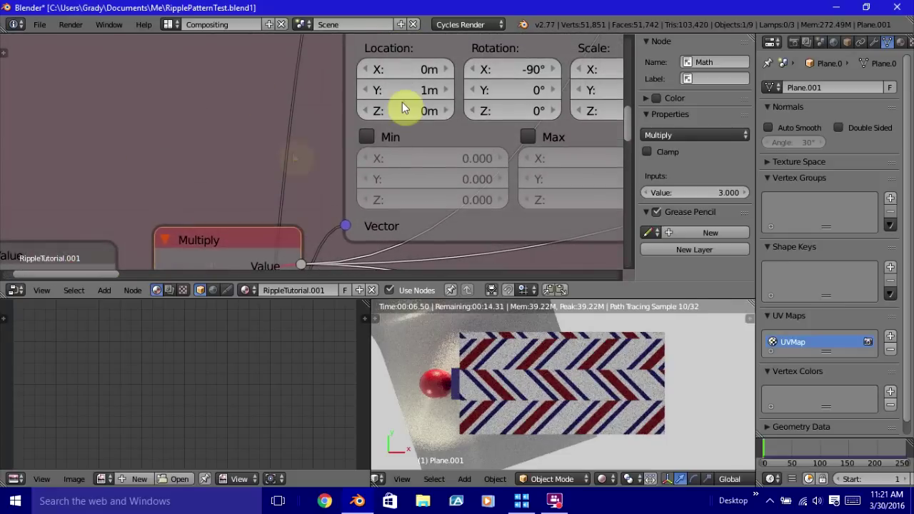
{"action": "middle_click_drag", "start_coordinate": [278, 127], "coordinate": [253, 139]}
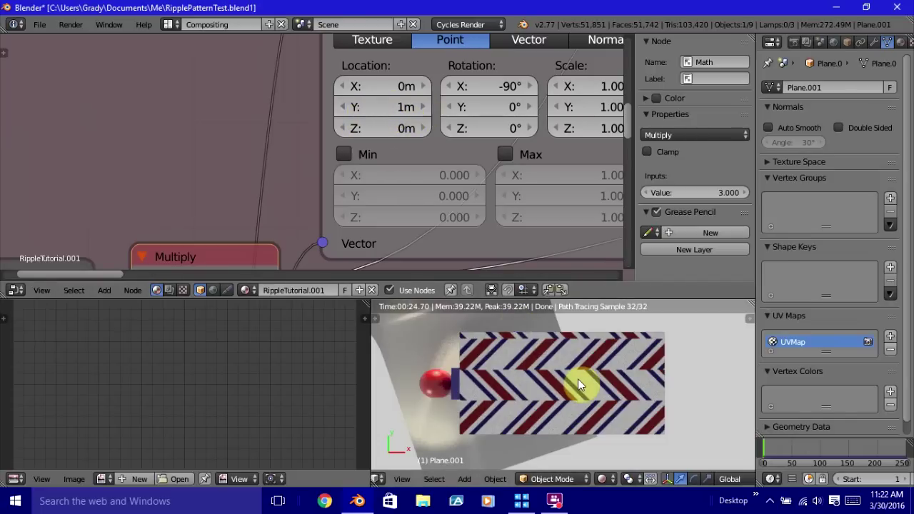
{"action": "middle_click_drag", "start_coordinate": [578, 379], "coordinate": [551, 350]}
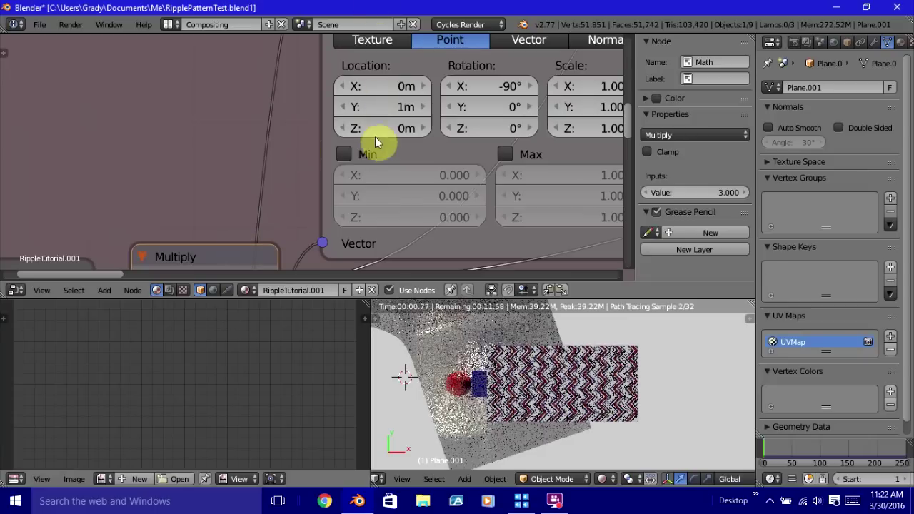
Move the spot lamp Lamp.001 to a new position.
{"action": "right_click", "coordinate": [502, 404]}
{"action": "key", "text": "g"}
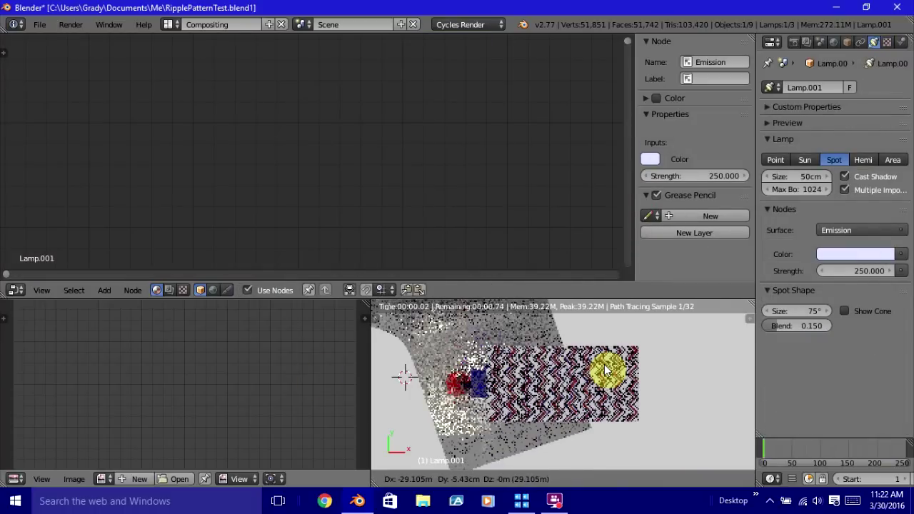
{"action": "left_click", "coordinate": [561, 392]}
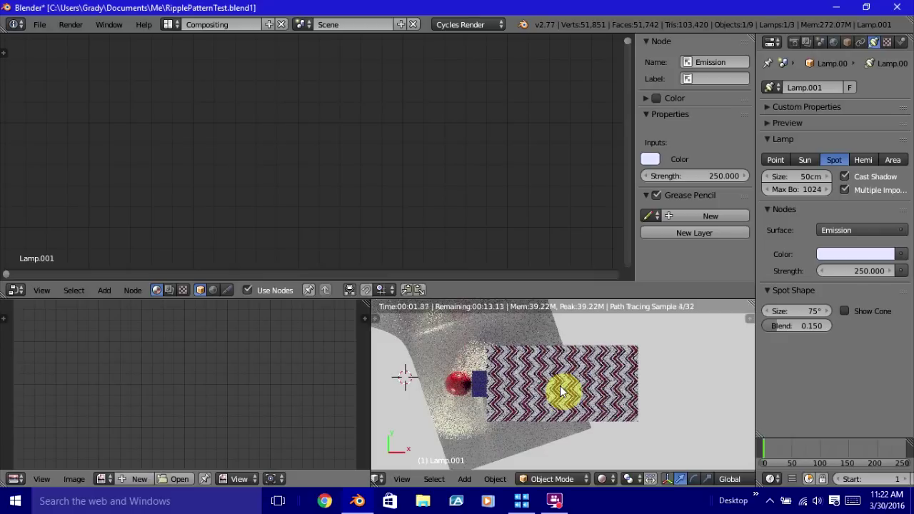
Select the striped plane Plane.001 and bring up the interaction mode pie menu.
{"action": "right_click", "coordinate": [561, 408]}
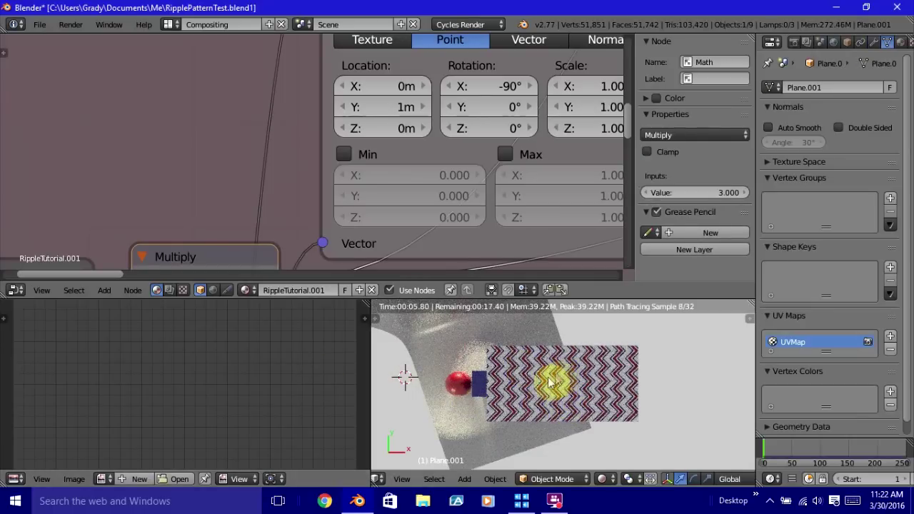
{"action": "right_click", "coordinate": [535, 382]}
{"action": "key", "text": "Tab"}
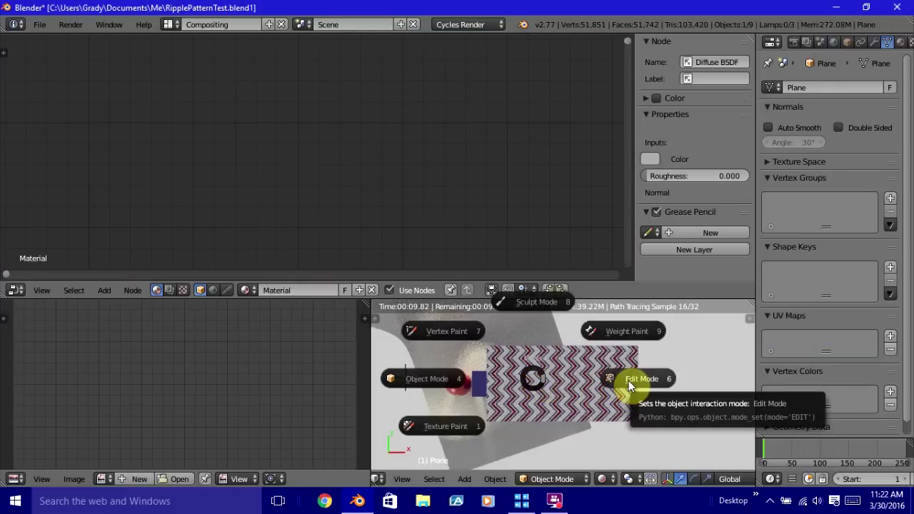
{"action": "right_click", "coordinate": [608, 394]}
{"action": "right_click", "coordinate": [582, 391]}
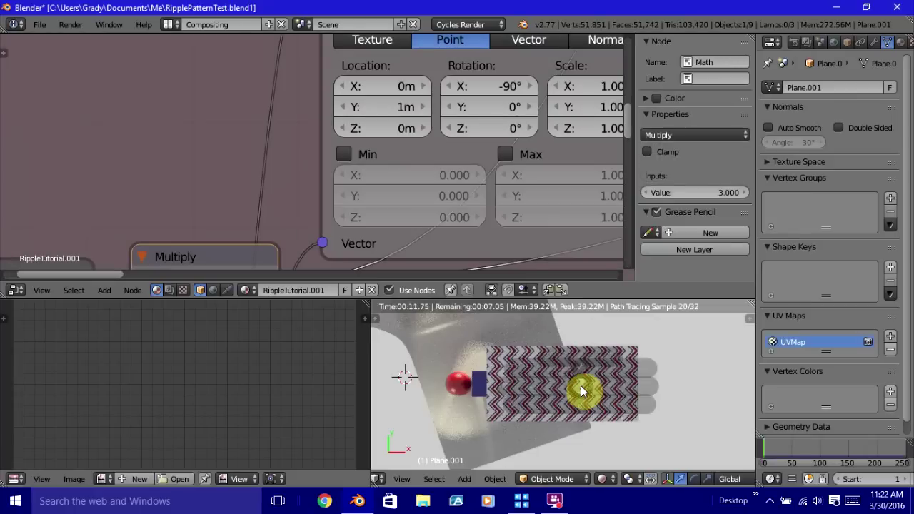
{"action": "key", "text": "Tab"}
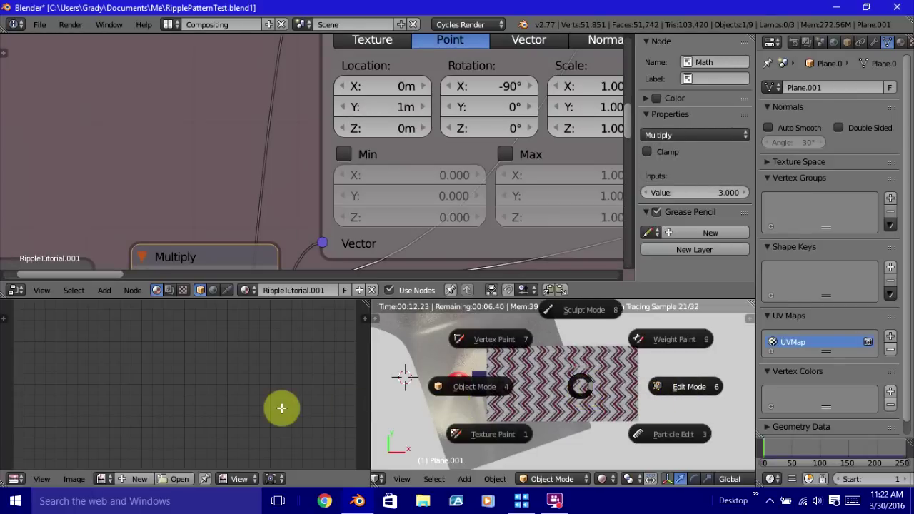
Put the striped plane into Edit Mode and frame the whole UV layout.
{"action": "key", "text": "6"}
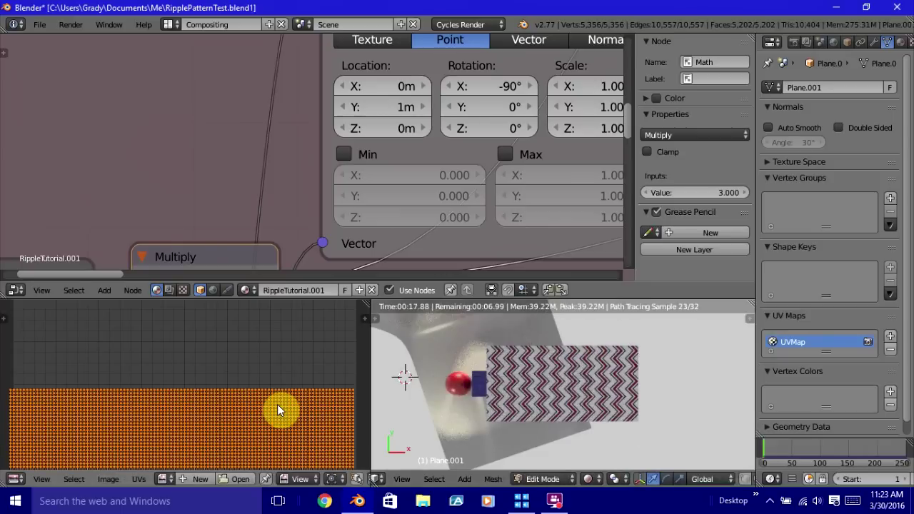
{"action": "scroll", "coordinate": [277, 404], "scroll_direction": "down", "scroll_amount": 4}
{"action": "mouse_move", "coordinate": [300, 365]}
{"action": "middle_mouse_down"}
{"action": "mouse_move", "coordinate": [310, 303]}
{"action": "mouse_move", "coordinate": [292, 364]}
{"action": "middle_mouse_up"}
{"action": "scroll", "coordinate": [292, 363], "scroll_direction": "down", "scroll_amount": 2}
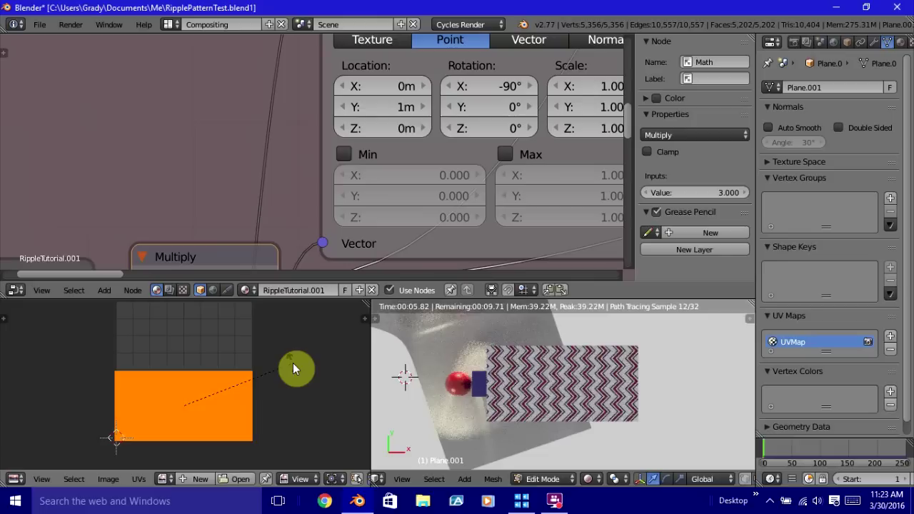
Rotate the UV island 90° twice, then start moving it along Y.
{"action": "key", "text": "r"}
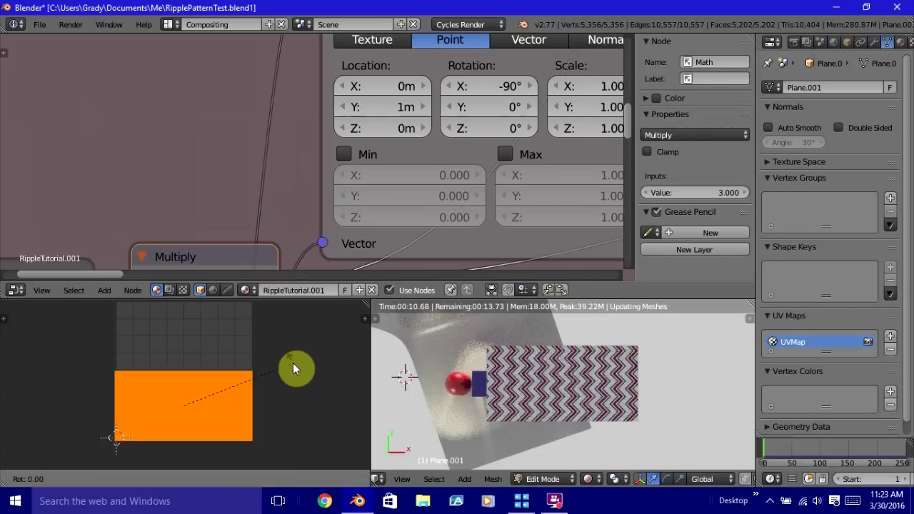
{"action": "type", "text": "90"}
{"action": "key", "text": "Return"}
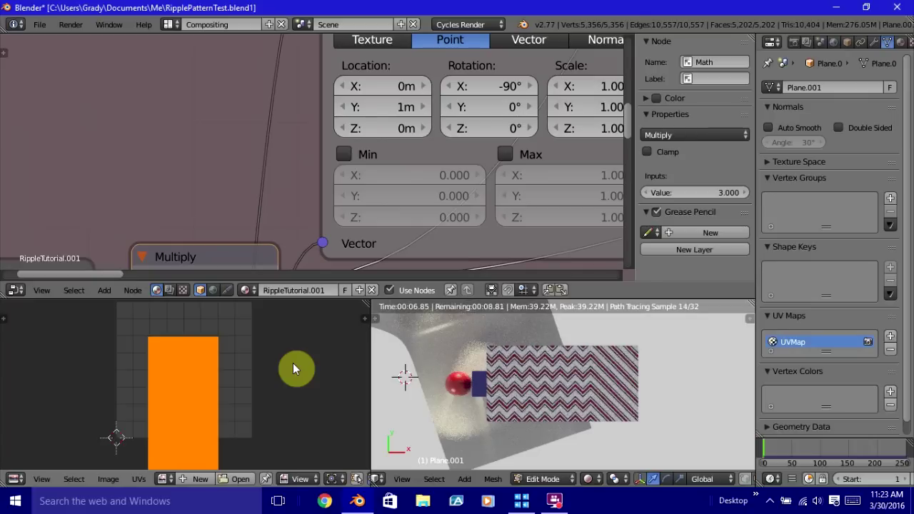
{"action": "type", "text": "r90"}
{"action": "key", "text": "Return"}
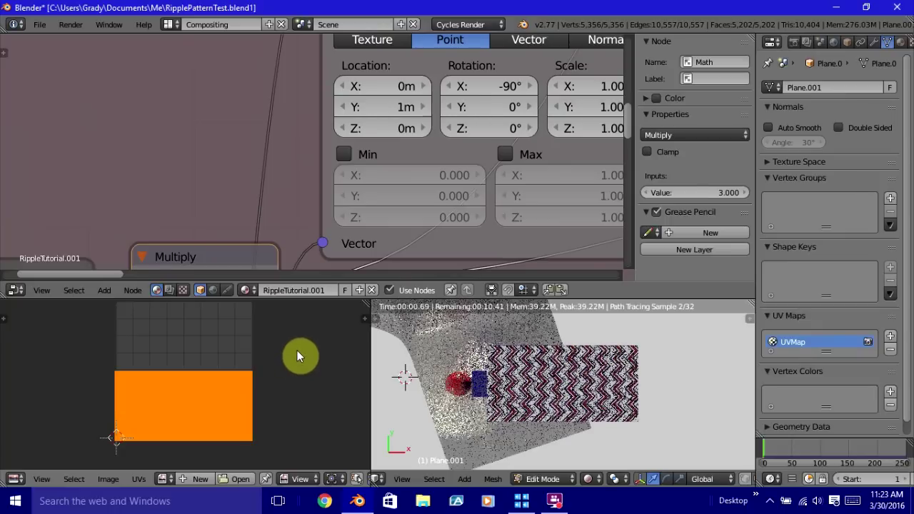
{"action": "key", "text": "g"}
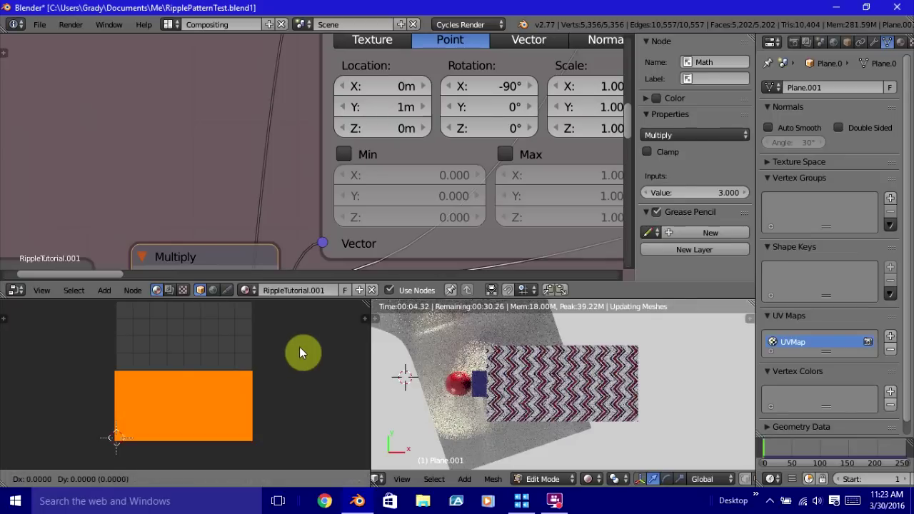
{"action": "key", "text": "y"}
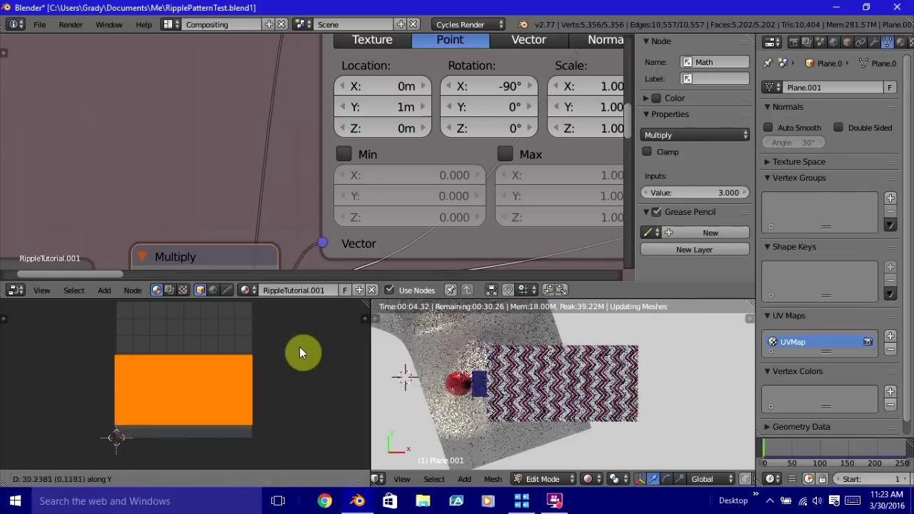
Place the UV island slightly higher and reframe the node editor view.
{"action": "left_click", "coordinate": [299, 346]}
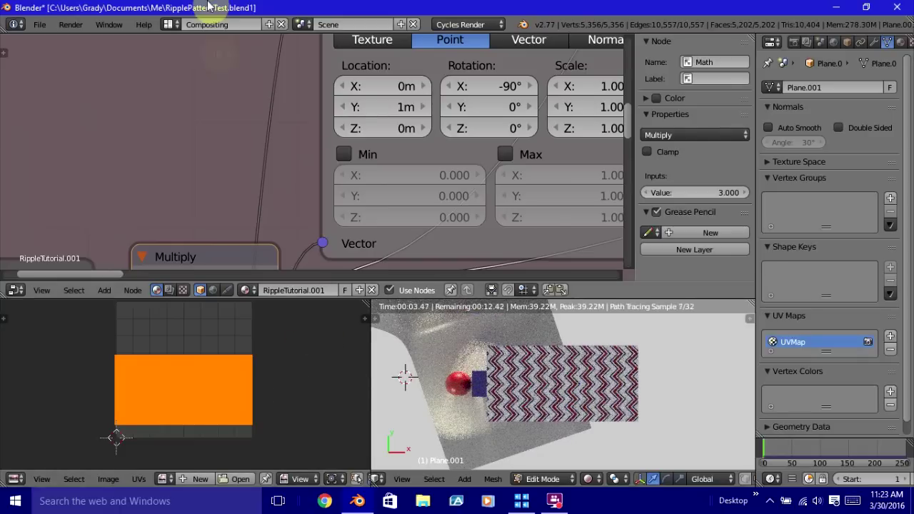
{"action": "scroll", "coordinate": [261, 151], "scroll_direction": "down", "scroll_amount": 2}
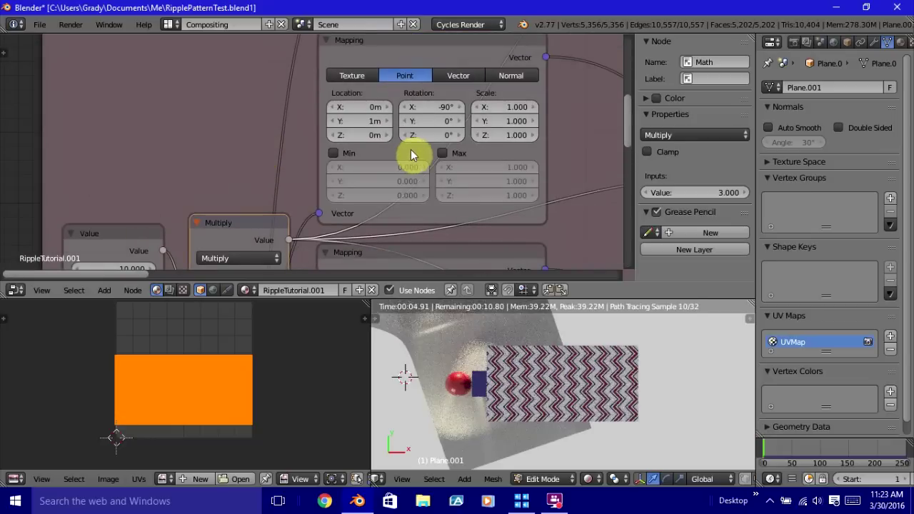
{"action": "scroll", "coordinate": [405, 153], "scroll_direction": "down", "scroll_amount": 3}
{"action": "scroll", "coordinate": [406, 153], "scroll_direction": "down", "scroll_amount": 1}
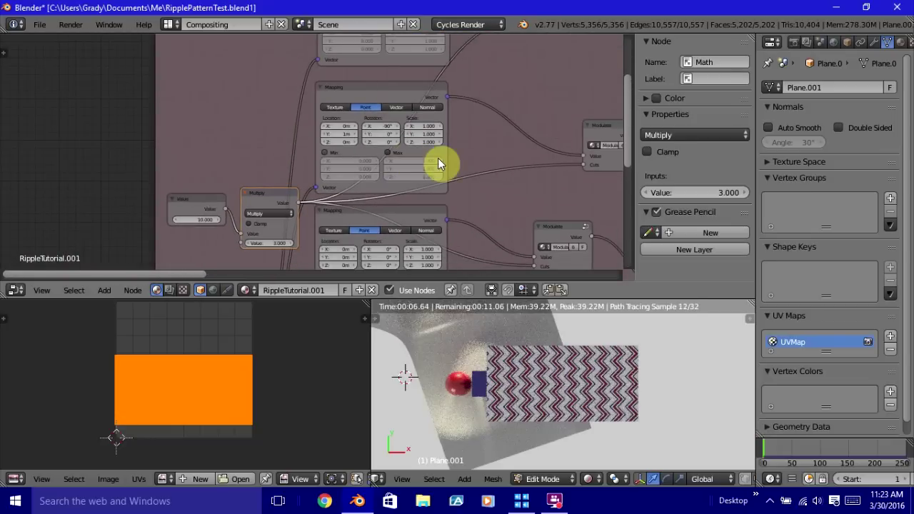
{"action": "middle_click_drag", "start_coordinate": [490, 178], "coordinate": [463, 171]}
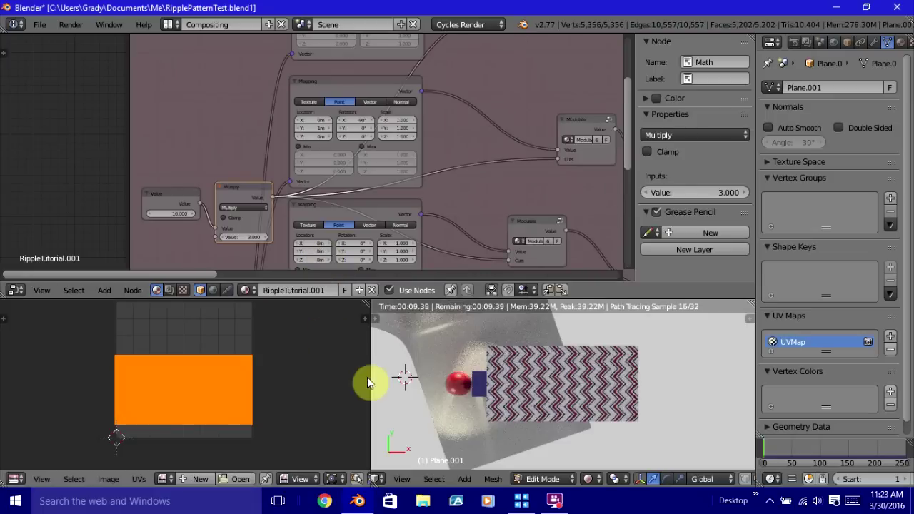
Return the striped plane to Object Mode.
{"action": "key", "text": "Tab"}
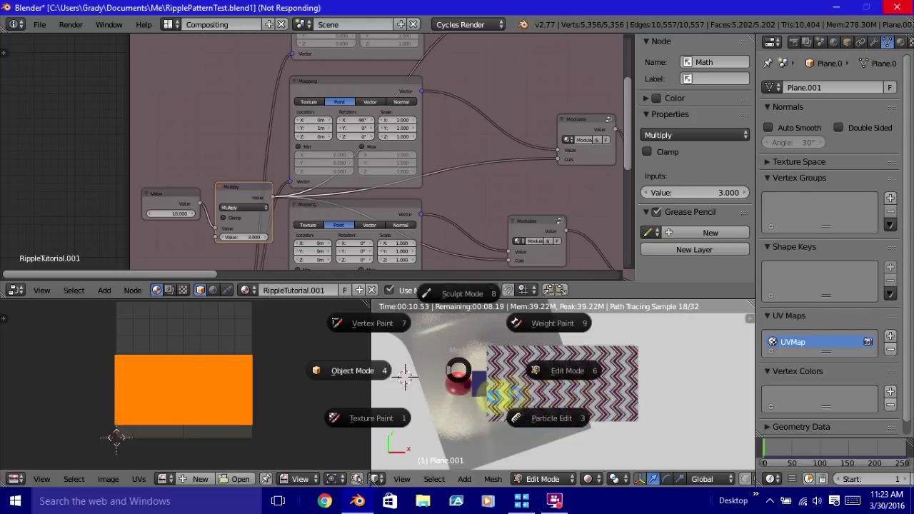
{"action": "left_click", "coordinate": [521, 398]}
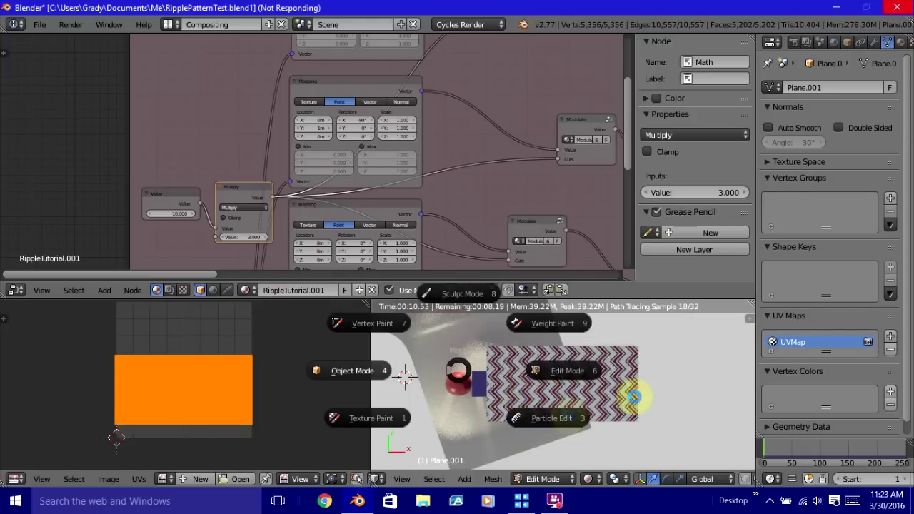
{"action": "left_click", "coordinate": [318, 180]}
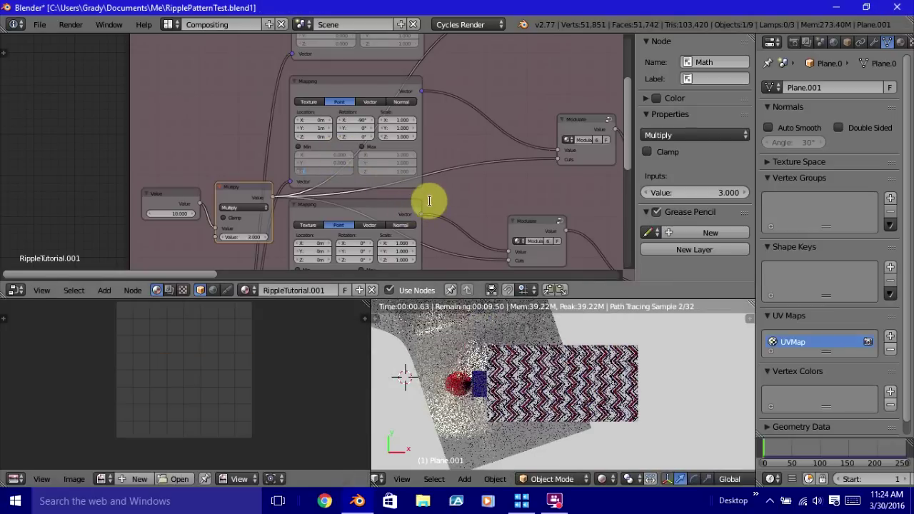
Bring both Mapping nodes into view and confirm a Mapping Y rotation of 0°.
{"action": "scroll", "coordinate": [434, 148], "scroll_direction": "up", "scroll_amount": 3}
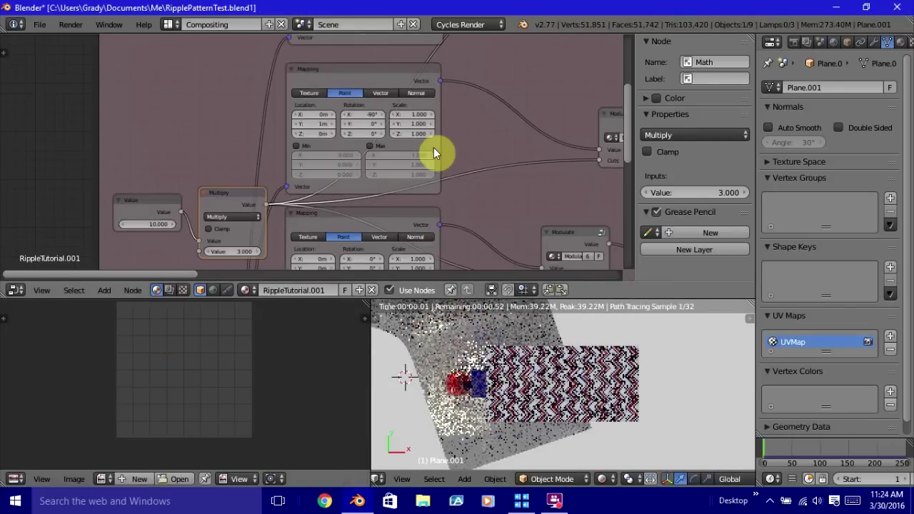
{"action": "scroll", "coordinate": [420, 136], "scroll_direction": "up", "scroll_amount": 2}
{"action": "left_click", "coordinate": [379, 101]}
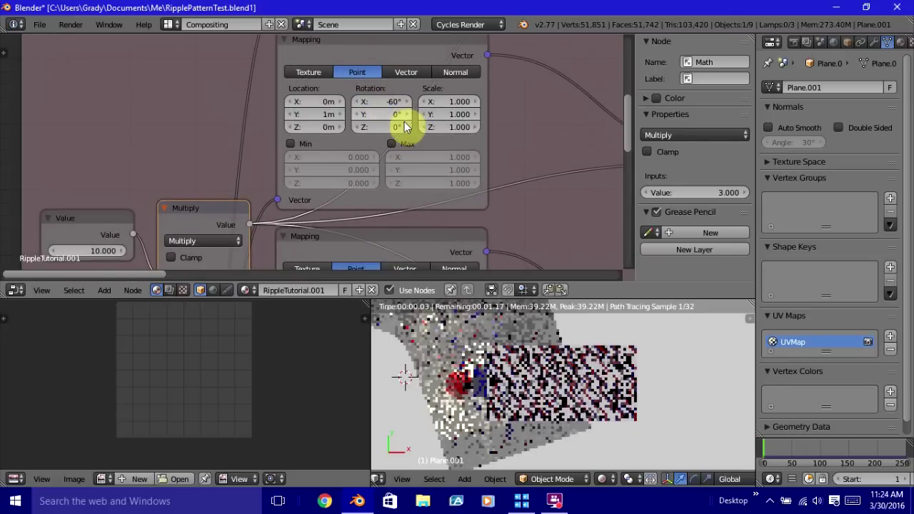
{"action": "scroll", "coordinate": [436, 157], "scroll_direction": "down", "scroll_amount": 1}
{"action": "middle_click_drag", "start_coordinate": [412, 155], "coordinate": [405, 118]}
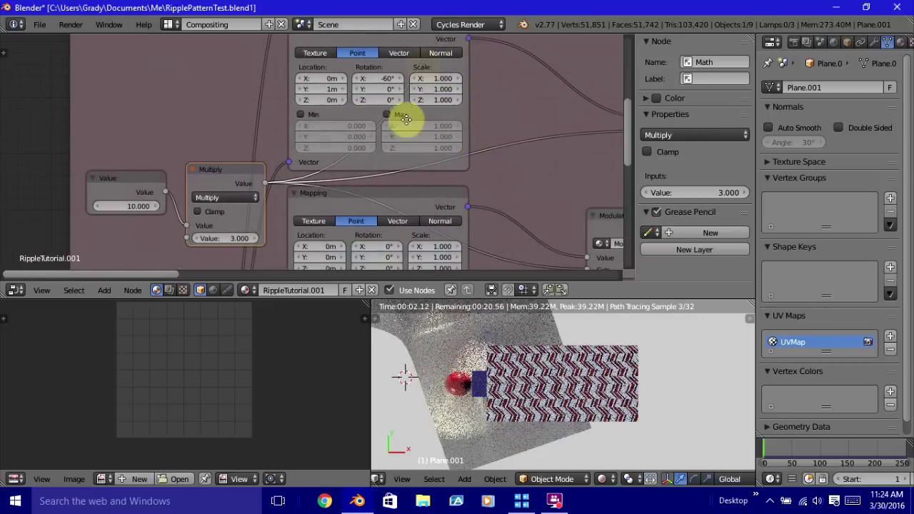
{"action": "middle_click_drag", "start_coordinate": [382, 231], "coordinate": [372, 243]}
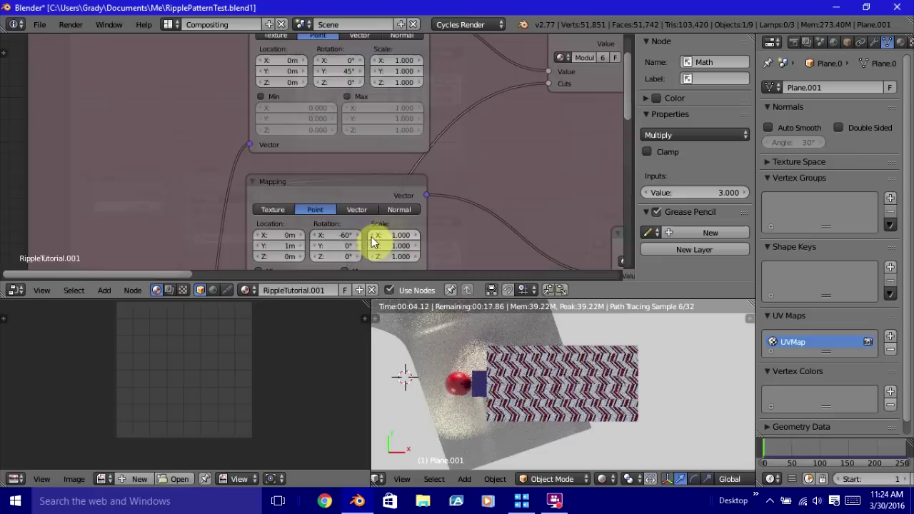
{"action": "left_click", "coordinate": [327, 246]}
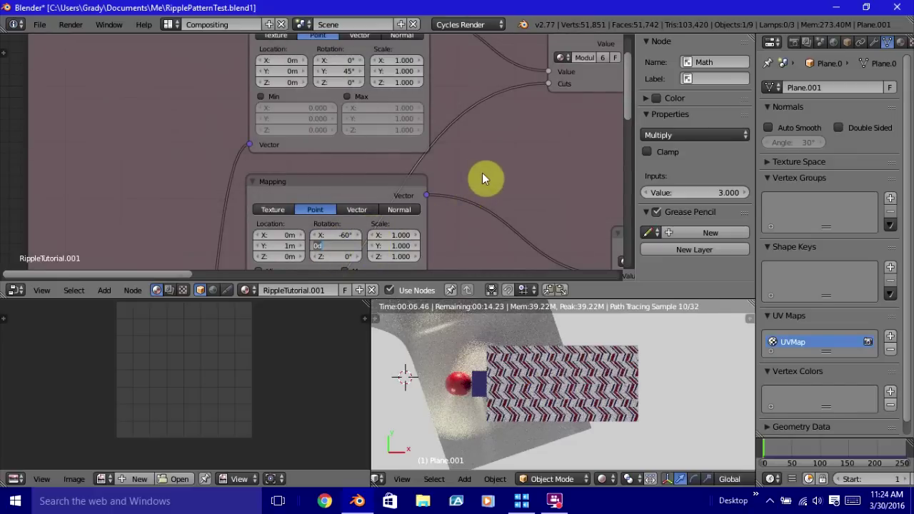
{"action": "key", "text": "Return"}
Try a 30° Y rotation on the lower Mapping and 20° X rotation on the upper.
{"action": "middle_click_drag", "start_coordinate": [494, 186], "coordinate": [483, 328]}
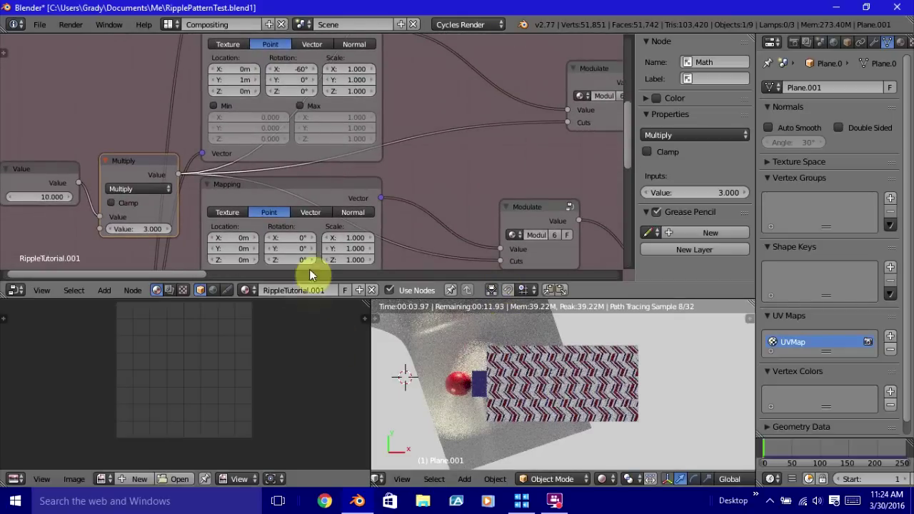
{"action": "left_click", "coordinate": [288, 248]}
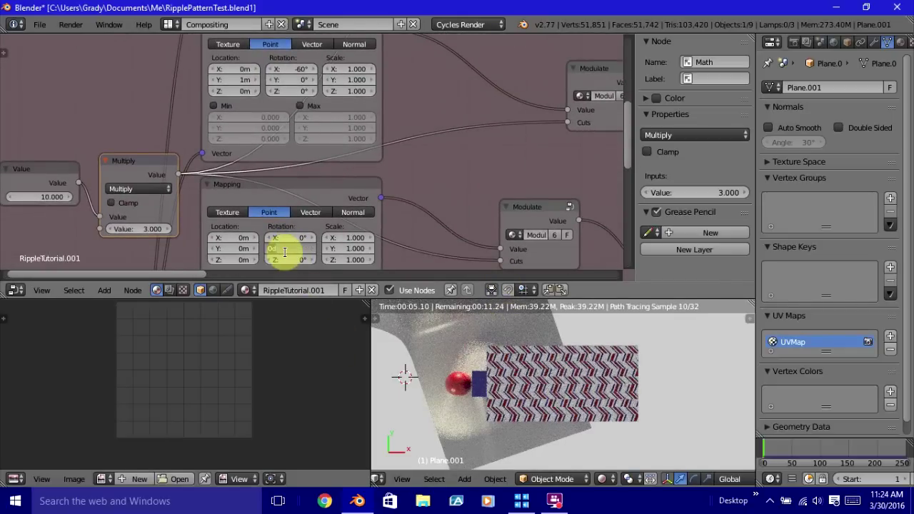
{"action": "key", "text": "Return"}
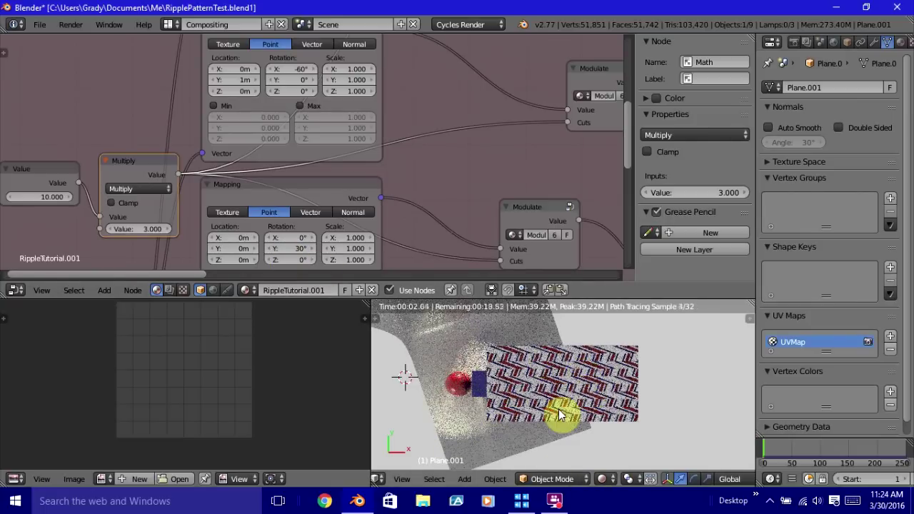
{"action": "left_click", "coordinate": [289, 70]}
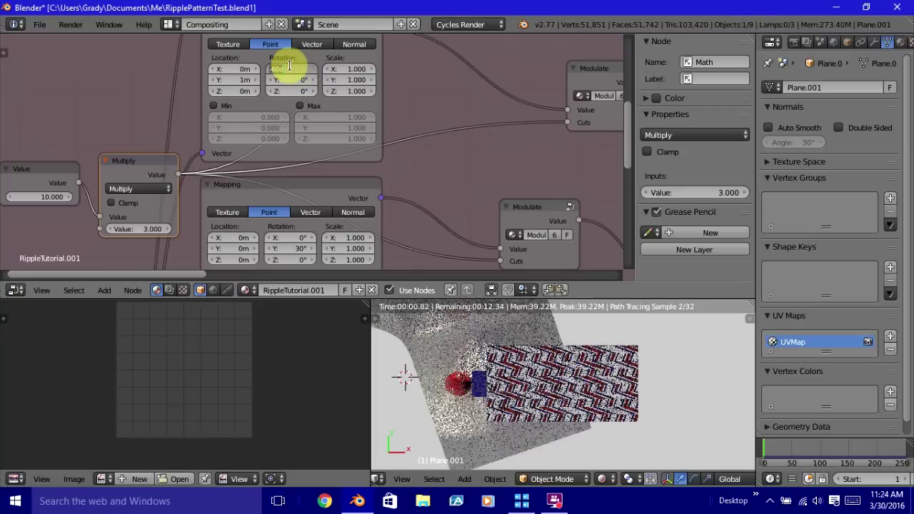
{"action": "type", "text": "20"}
{"action": "key", "text": "Return"}
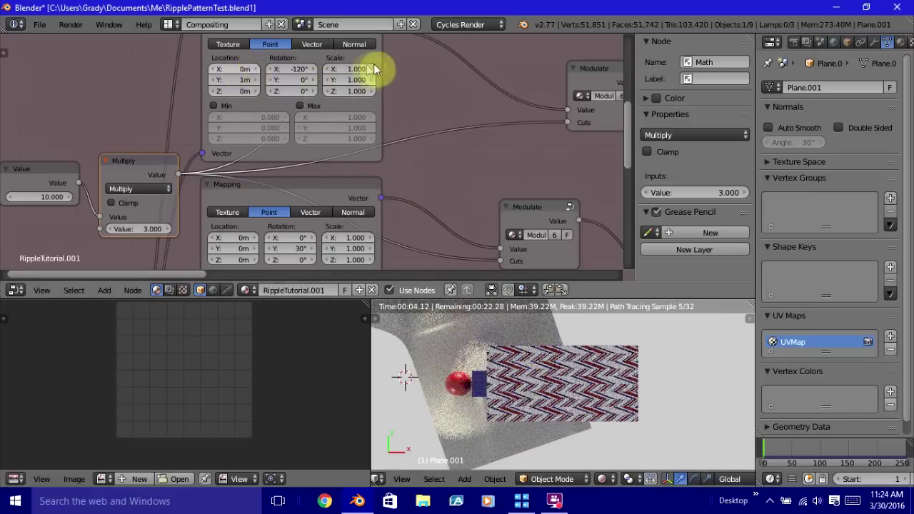
Set the upper Mapping's X rotation to -90° and reset the lower Mapping's Y rotation to 0°.
{"action": "scroll", "coordinate": [591, 394], "scroll_direction": "up", "scroll_amount": 8}
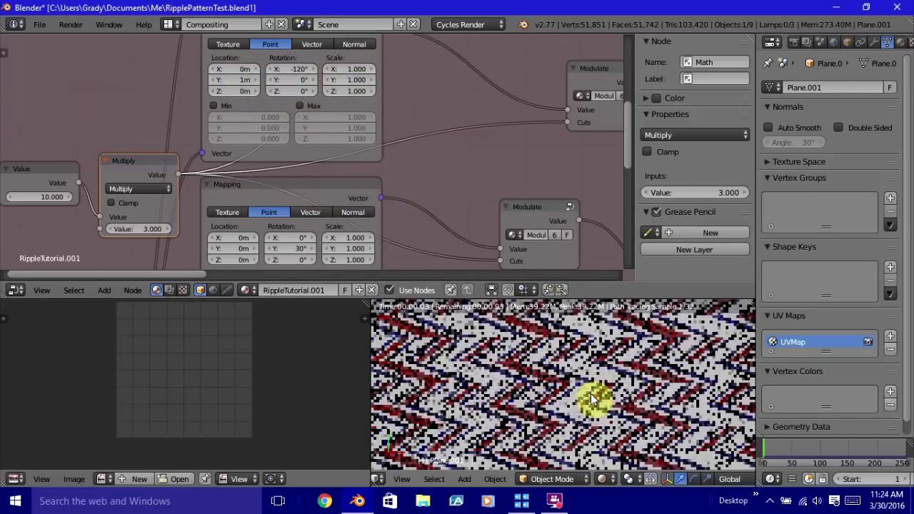
{"action": "scroll", "coordinate": [591, 394], "scroll_direction": "down", "scroll_amount": 5}
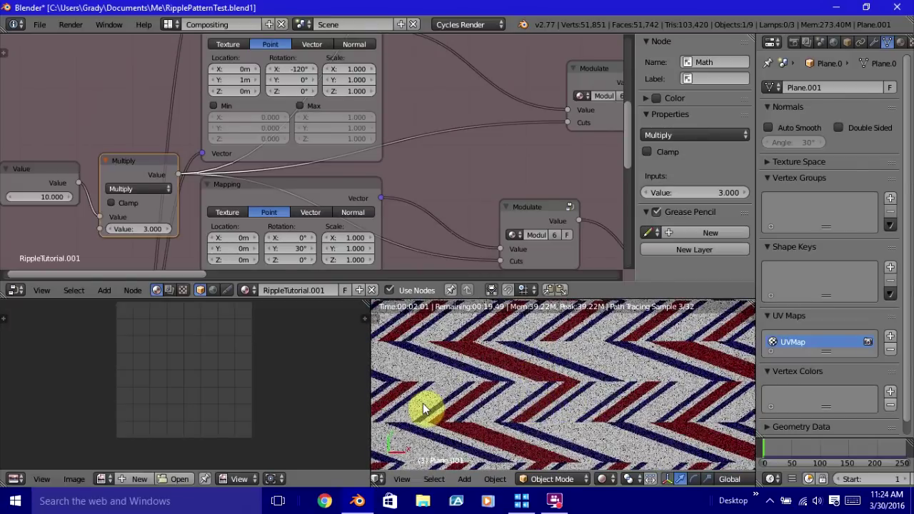
{"action": "left_click", "coordinate": [290, 69]}
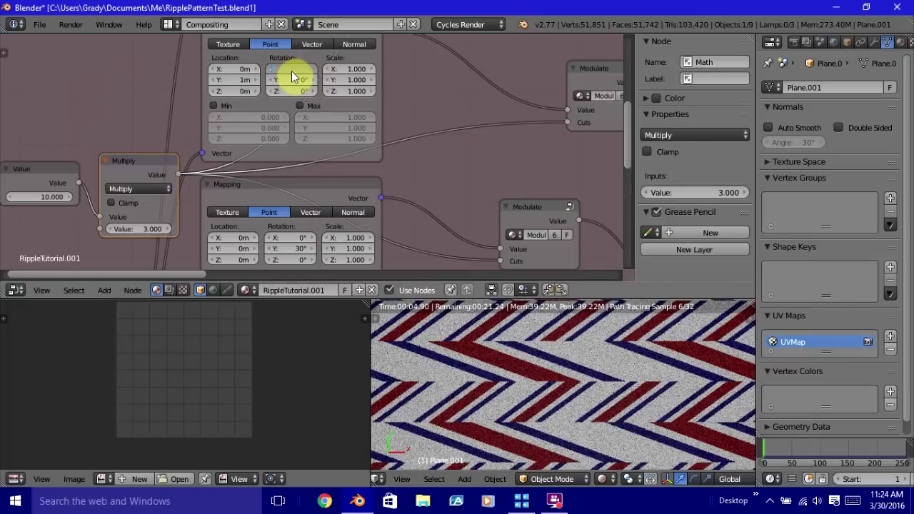
{"action": "type", "text": "-90"}
{"action": "key", "text": "Return"}
{"action": "left_click", "coordinate": [290, 248]}
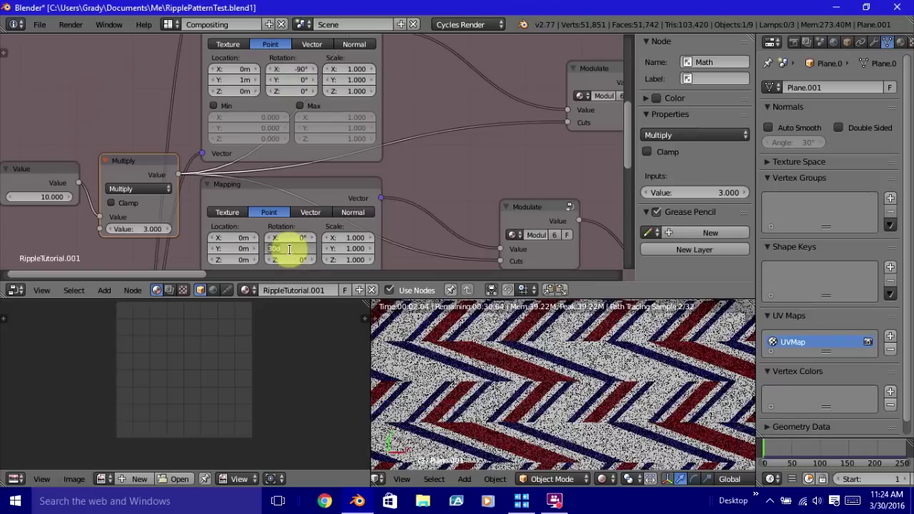
{"action": "type", "text": "0"}
{"action": "key", "text": "Return"}
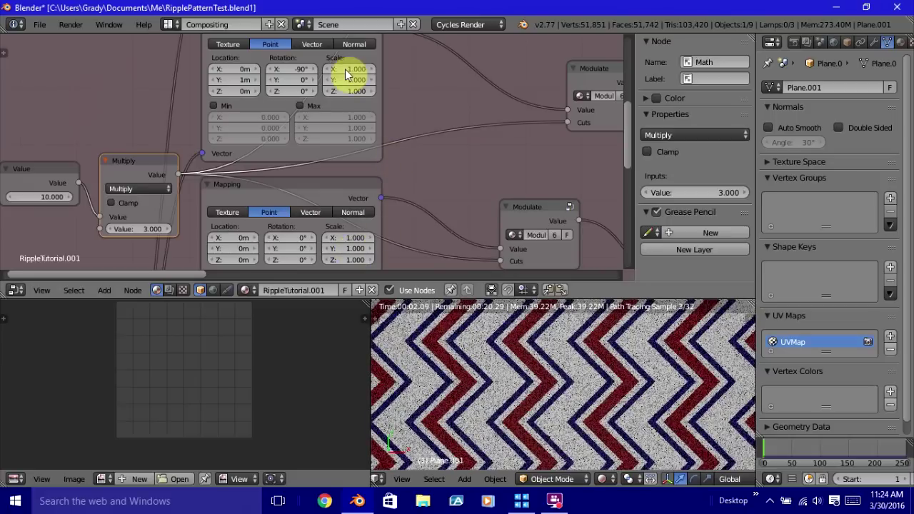
{"action": "left_click", "coordinate": [345, 69]}
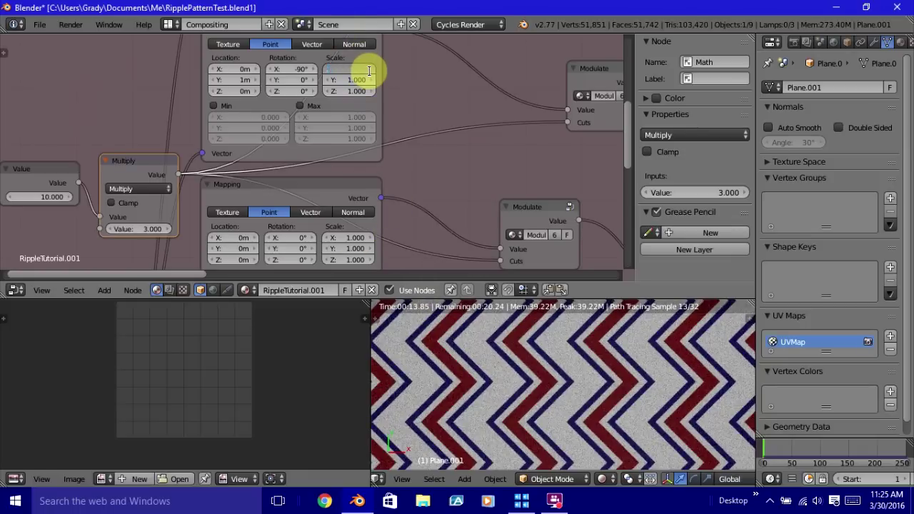
{"action": "type", "text": ".2"}
{"action": "key", "text": "Return"}
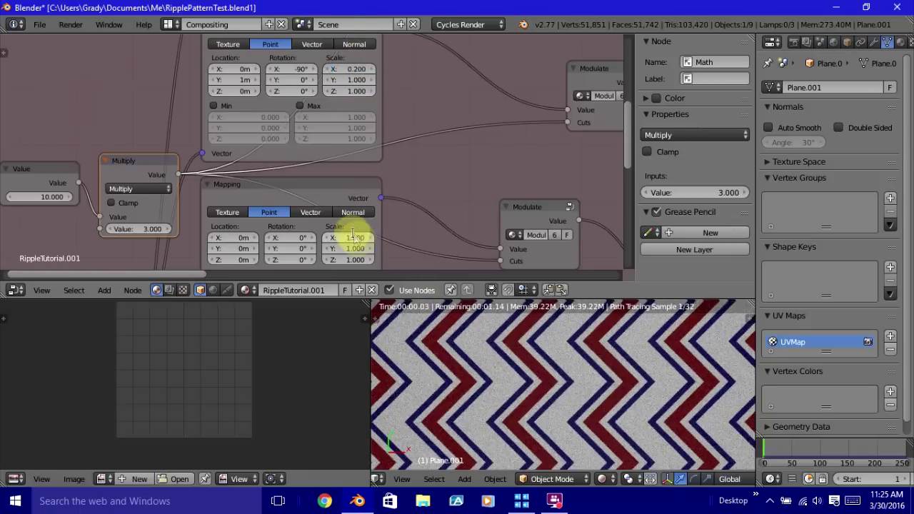
{"action": "left_click", "coordinate": [353, 237]}
{"action": "type", "text": ".2"}
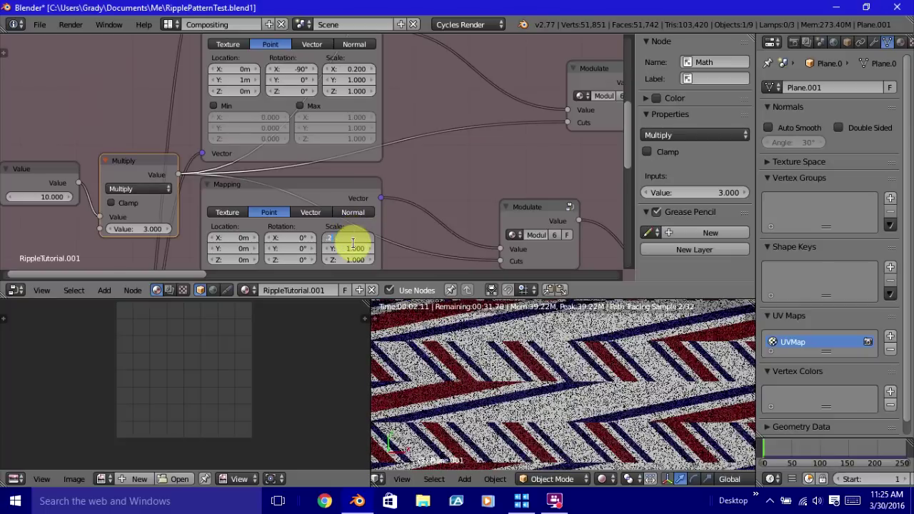
{"action": "key", "text": "Return"}
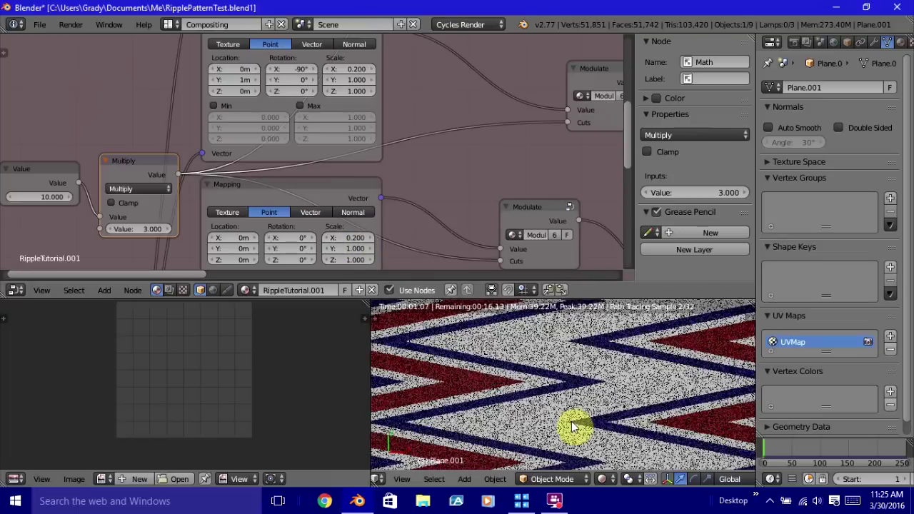
{"action": "scroll", "coordinate": [565, 414], "scroll_direction": "down", "scroll_amount": 3}
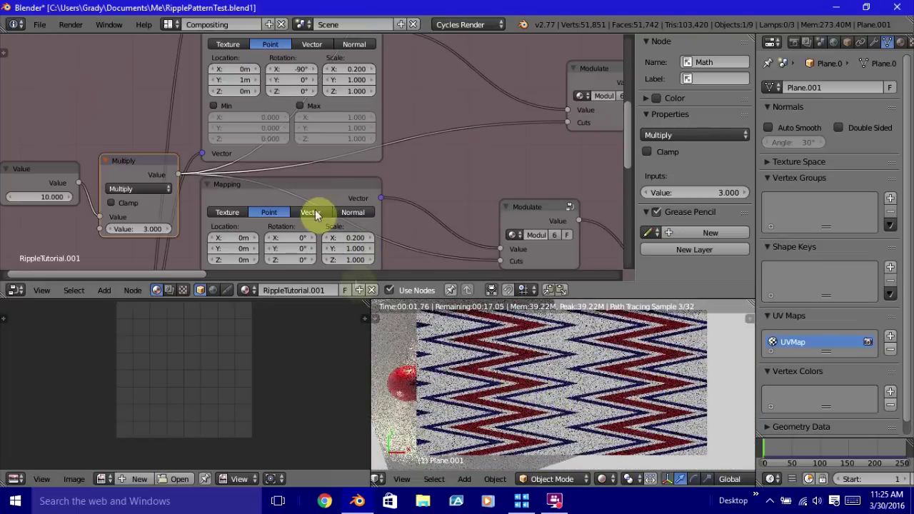
{"action": "left_click", "coordinate": [357, 68]}
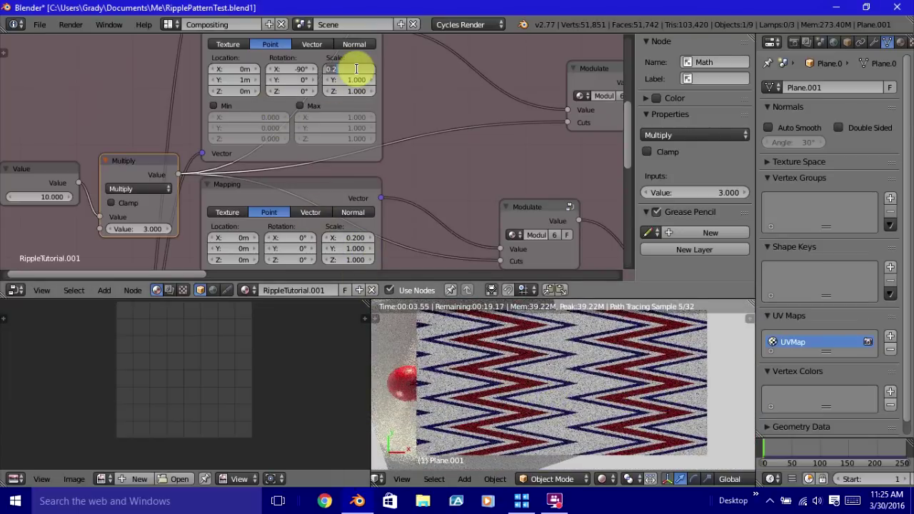
{"action": "type", "text": "2"}
{"action": "left_click", "coordinate": [349, 237]}
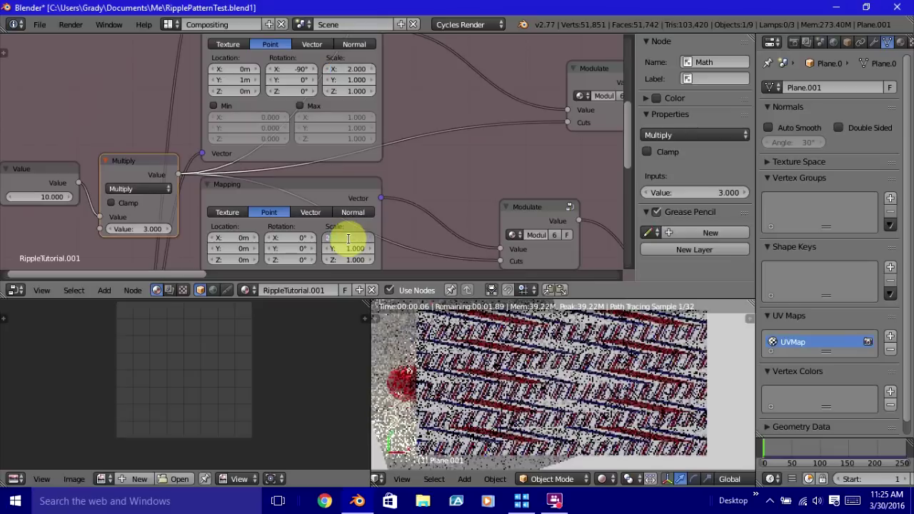
{"action": "type", "text": "2"}
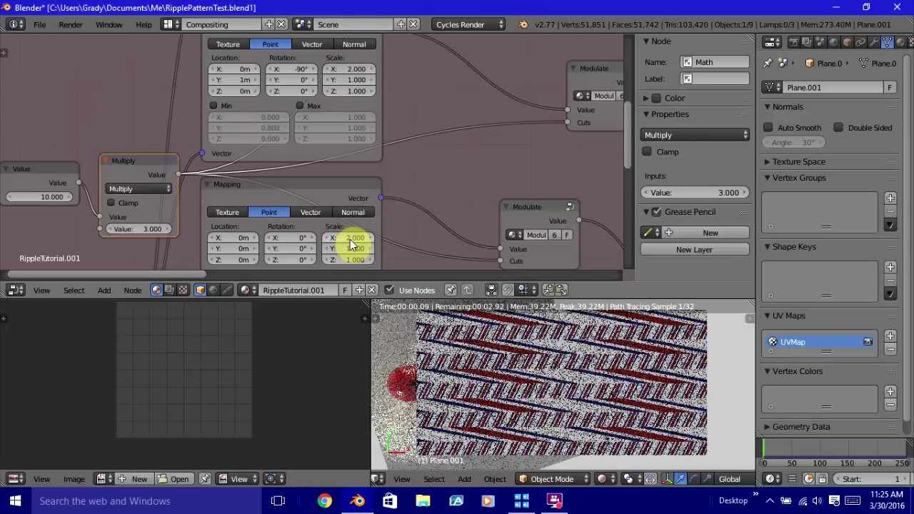
{"action": "key", "text": "Return"}
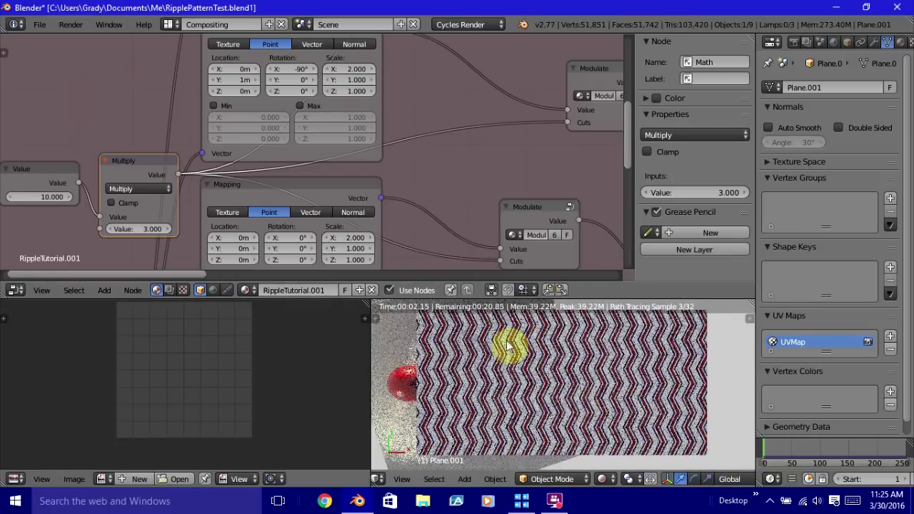
{"action": "left_click", "coordinate": [341, 70]}
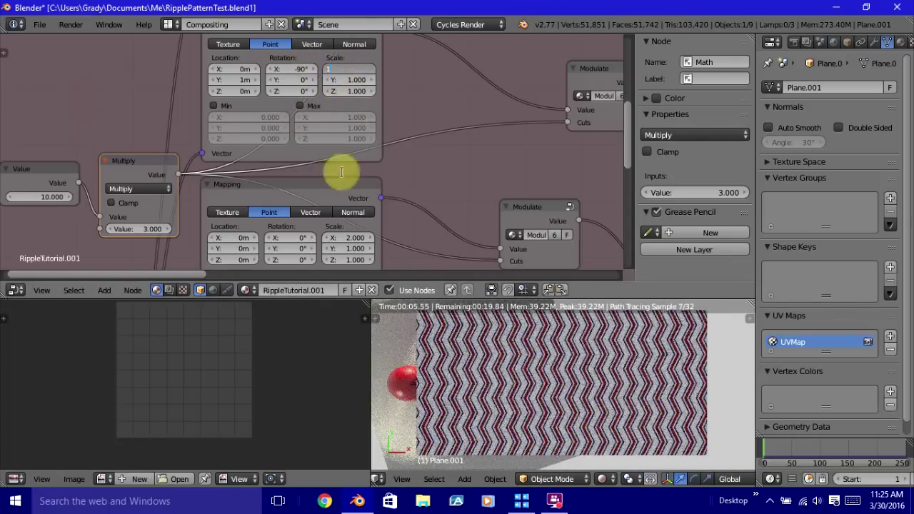
{"action": "left_click", "coordinate": [349, 237]}
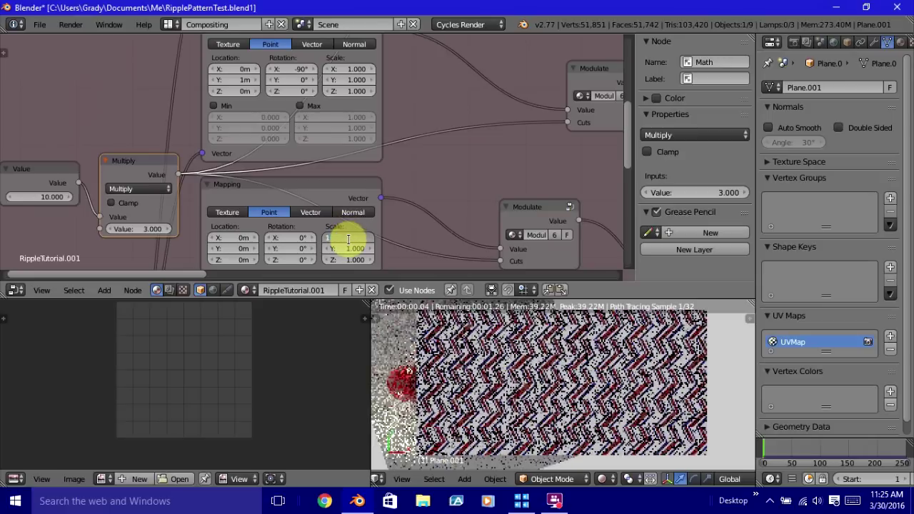
{"action": "key", "text": "Return"}
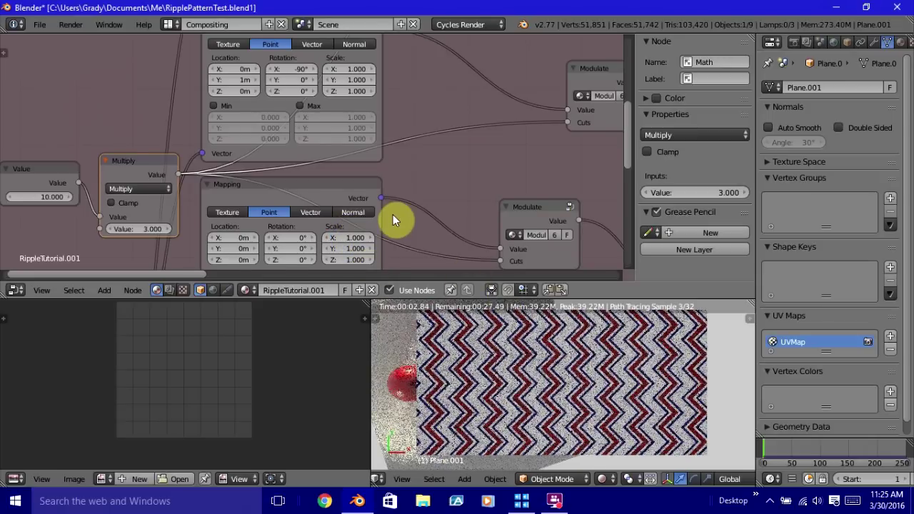
{"action": "scroll", "coordinate": [393, 214], "scroll_direction": "down", "scroll_amount": 1}
Frame the ColorRamp nodes in the node editor.
{"action": "scroll", "coordinate": [392, 214], "scroll_direction": "down", "scroll_amount": 1}
{"action": "middle_click_drag", "start_coordinate": [453, 171], "coordinate": [321, 187]}
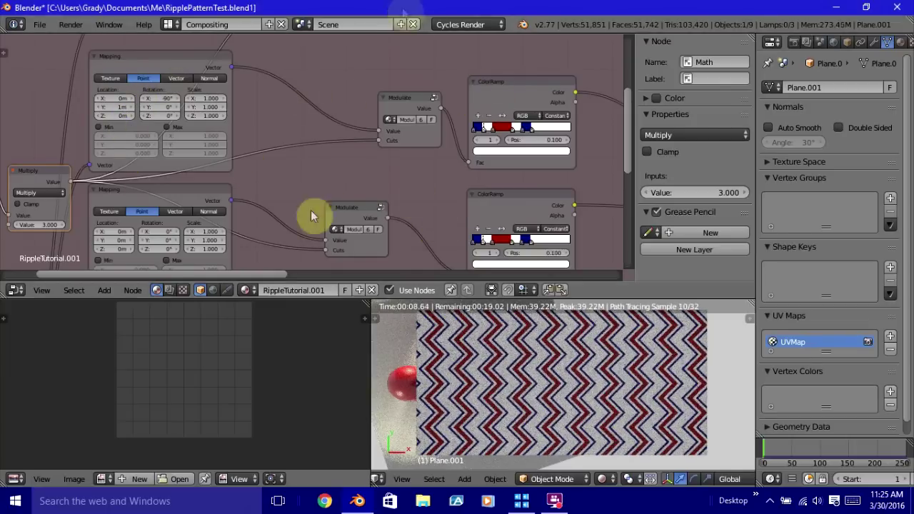
{"action": "scroll", "coordinate": [474, 188], "scroll_direction": "up", "scroll_amount": 1}
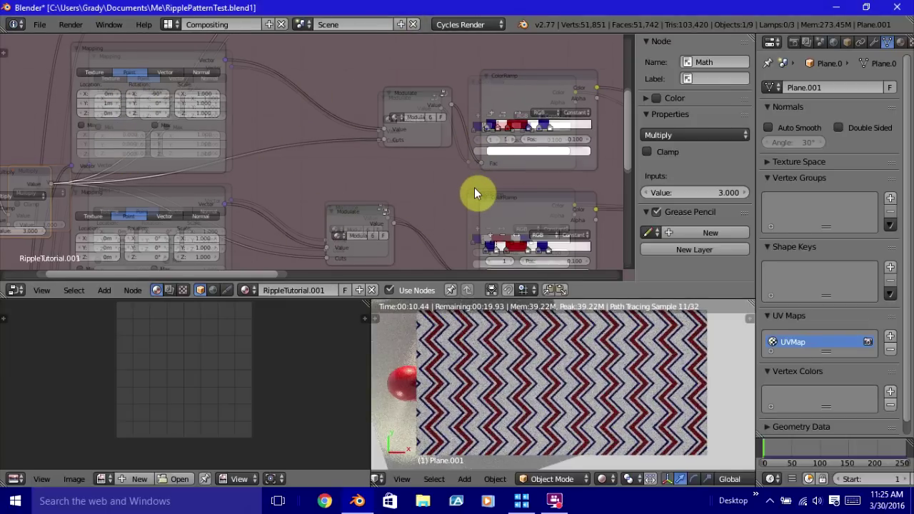
{"action": "scroll", "coordinate": [475, 187], "scroll_direction": "up", "scroll_amount": 1}
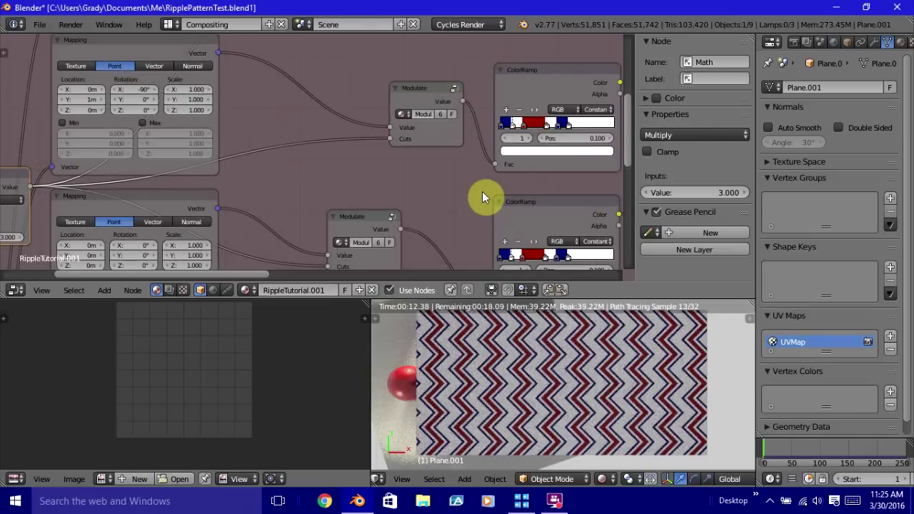
{"action": "middle_click_drag", "start_coordinate": [484, 198], "coordinate": [302, 126]}
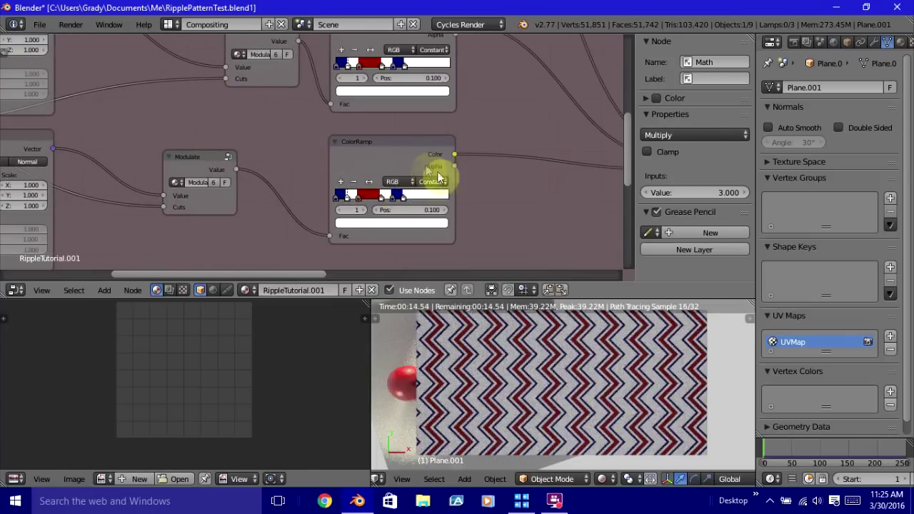
{"action": "scroll", "coordinate": [412, 179], "scroll_direction": "up", "scroll_amount": 3}
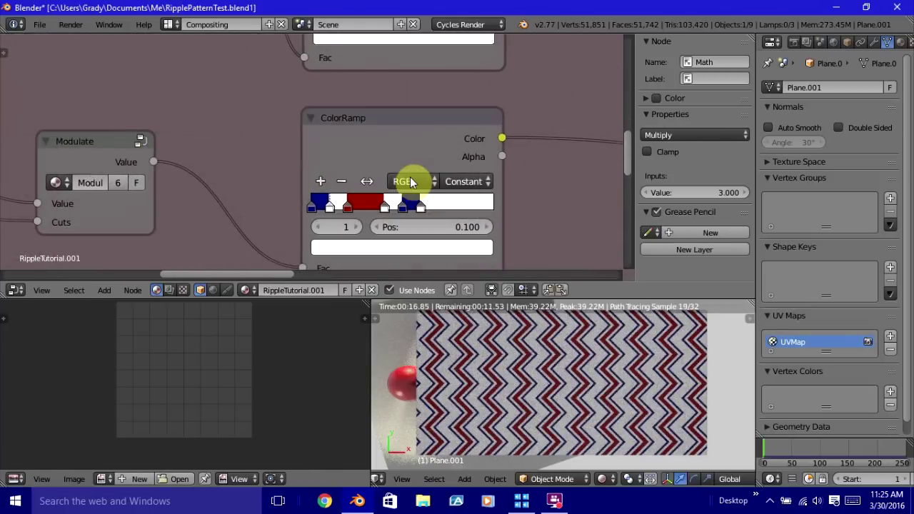
{"action": "middle_click_drag", "start_coordinate": [352, 210], "coordinate": [334, 177]}
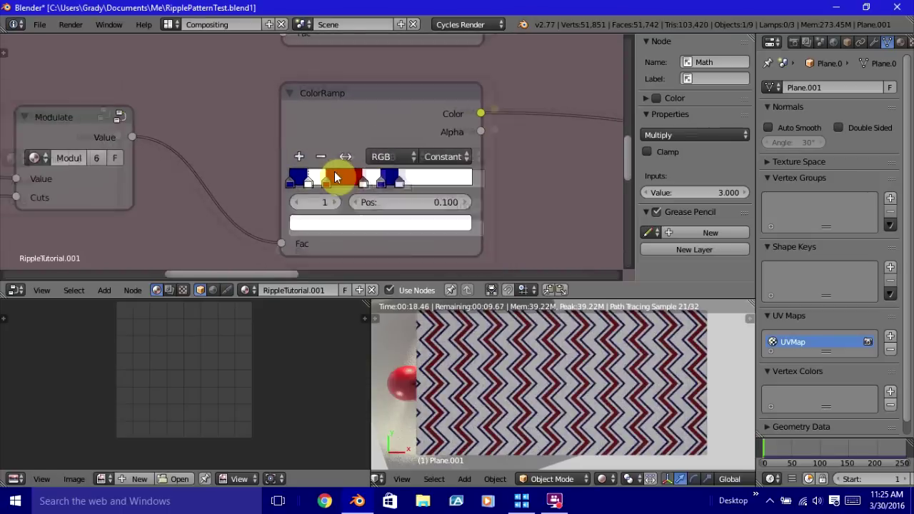
{"action": "scroll", "coordinate": [334, 177], "scroll_direction": "down", "scroll_amount": 1}
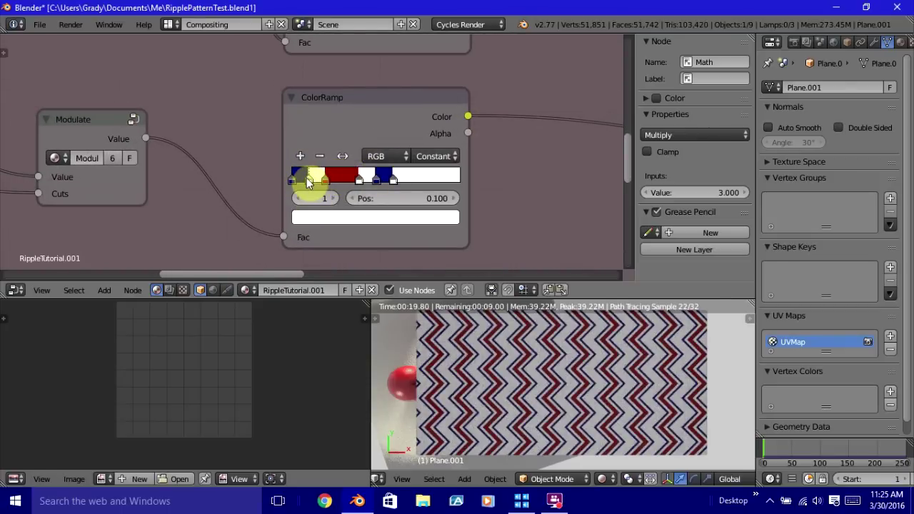
Move the first white ColorRamp stop to 0.05.
{"action": "left_click", "coordinate": [307, 177]}
{"action": "left_click", "coordinate": [415, 200]}
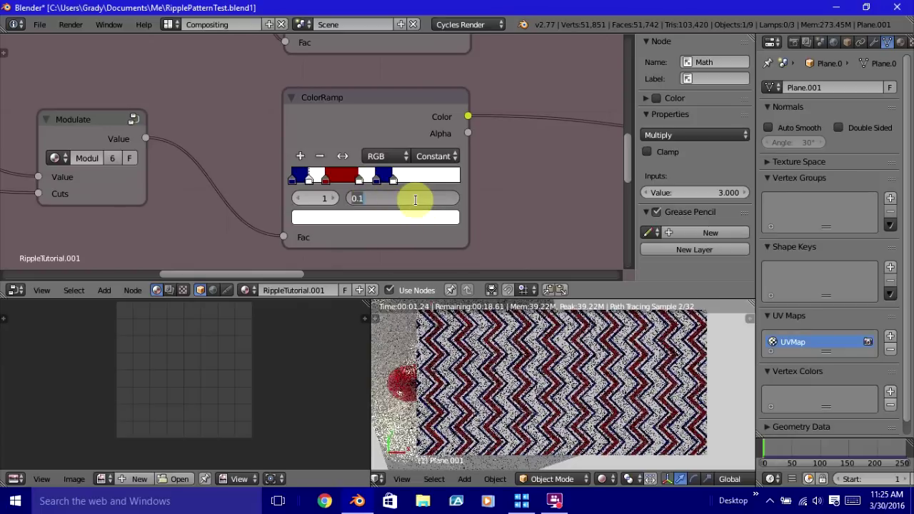
{"action": "key", "text": "BackSpace"}
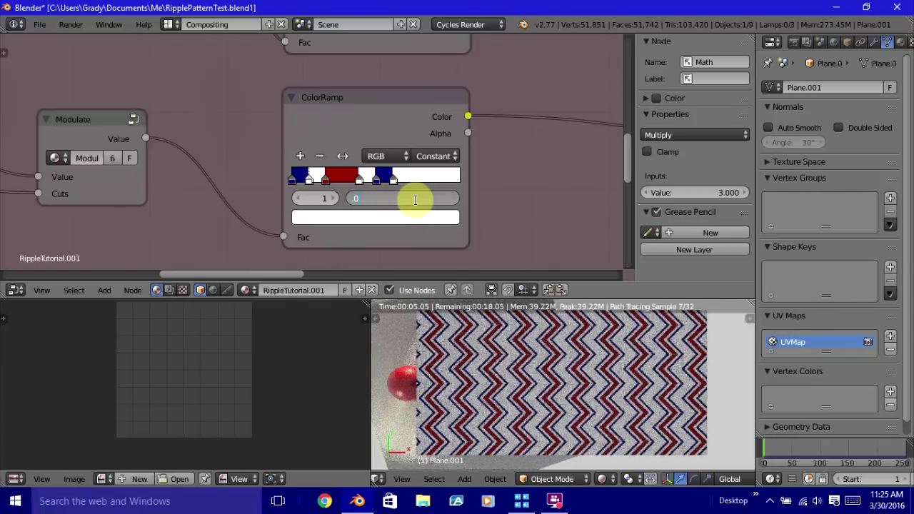
{"action": "type", "text": ".05"}
{"action": "key", "text": "Return"}
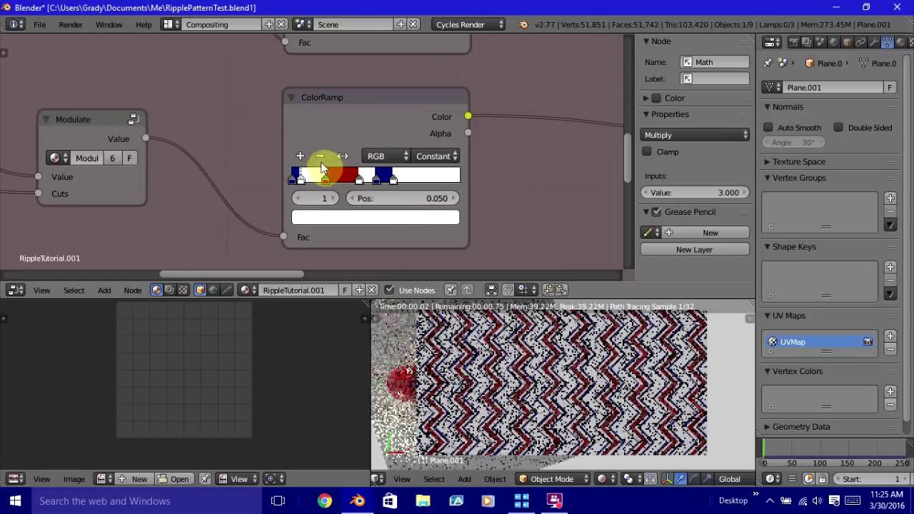
Move the red stop to 0.1, correcting a mistyped value.
{"action": "left_click", "coordinate": [326, 179]}
{"action": "left_click", "coordinate": [412, 198]}
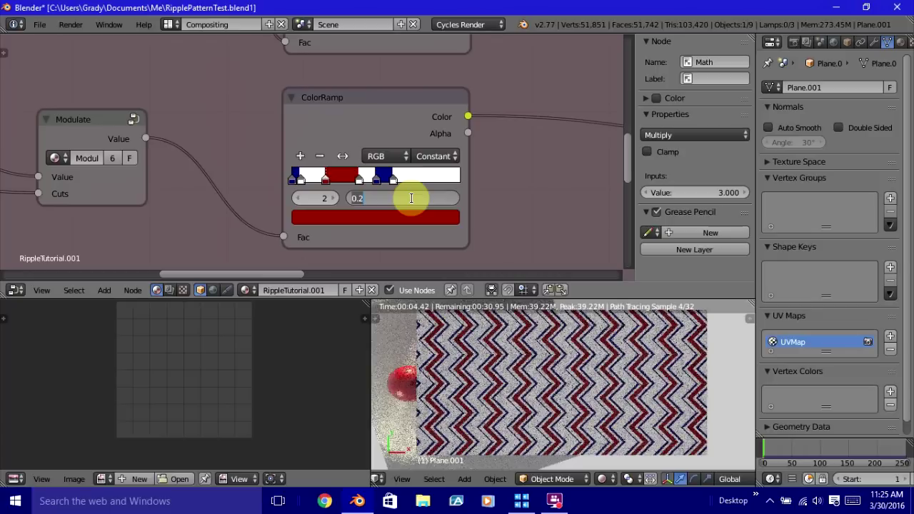
{"action": "type", "text": "..1"}
{"action": "key", "text": "Return"}
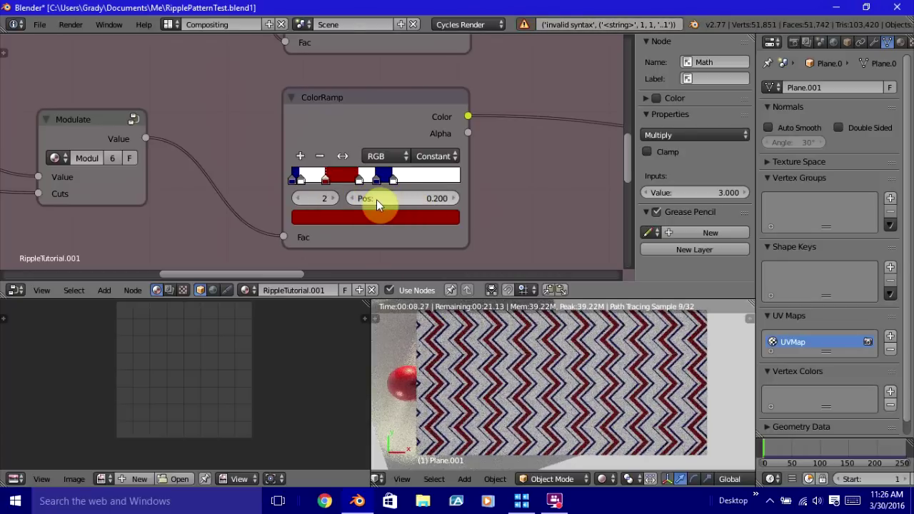
{"action": "left_click", "coordinate": [331, 200]}
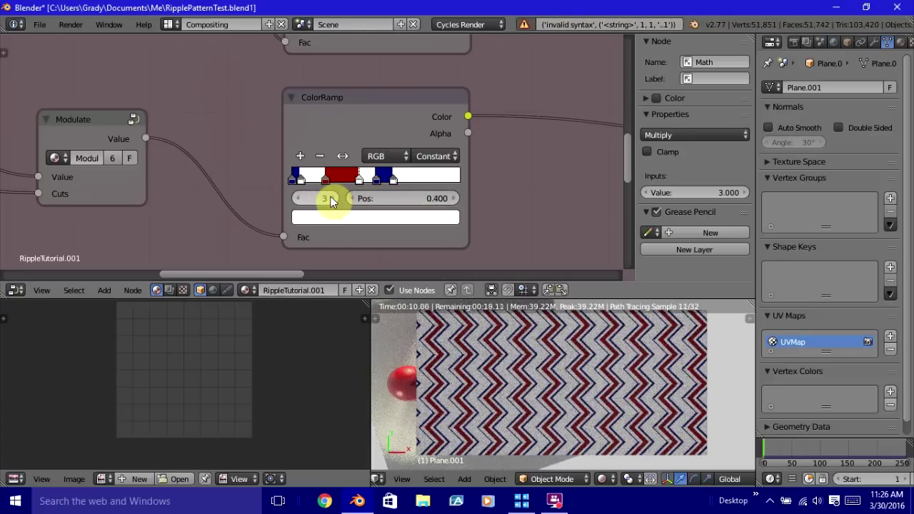
{"action": "left_click", "coordinate": [297, 198]}
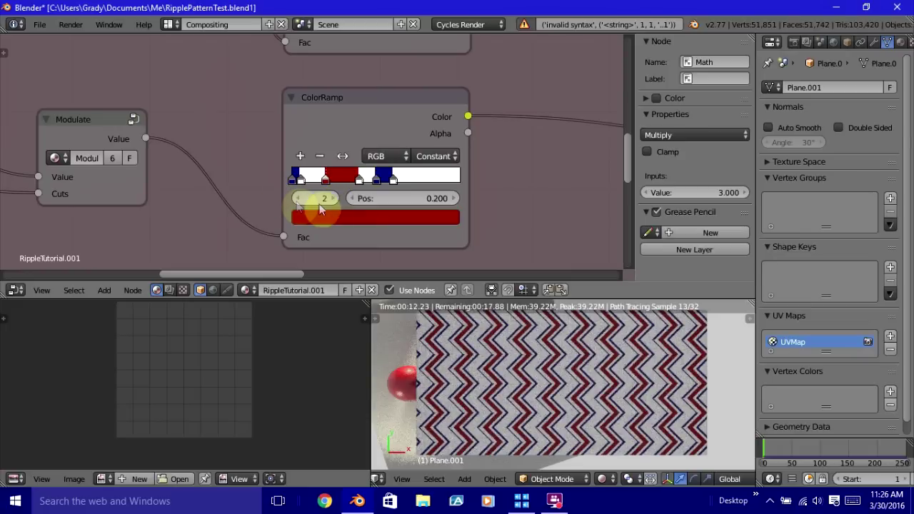
{"action": "left_click", "coordinate": [413, 200]}
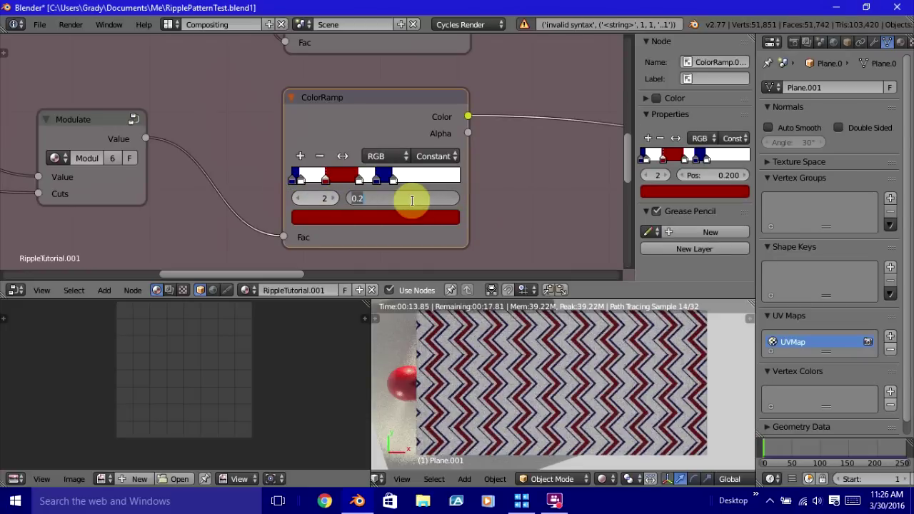
{"action": "type", "text": ".15"}
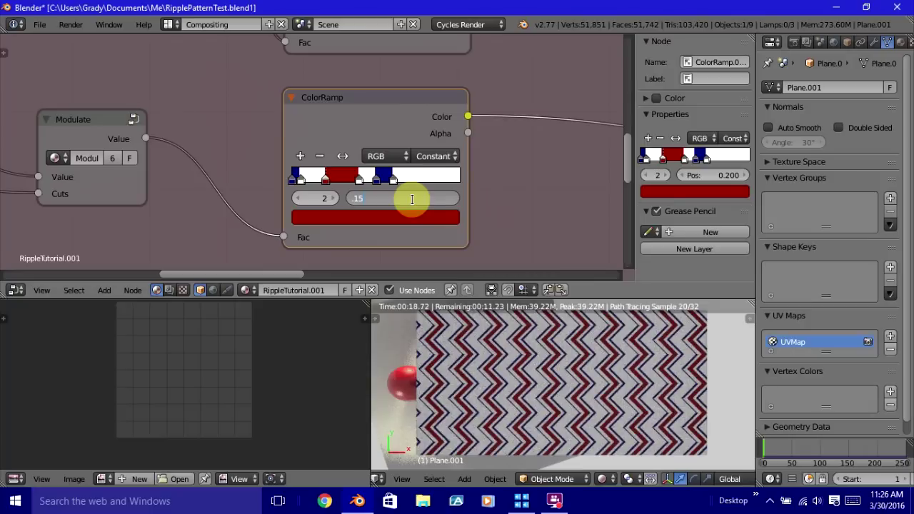
{"action": "key", "text": "Return"}
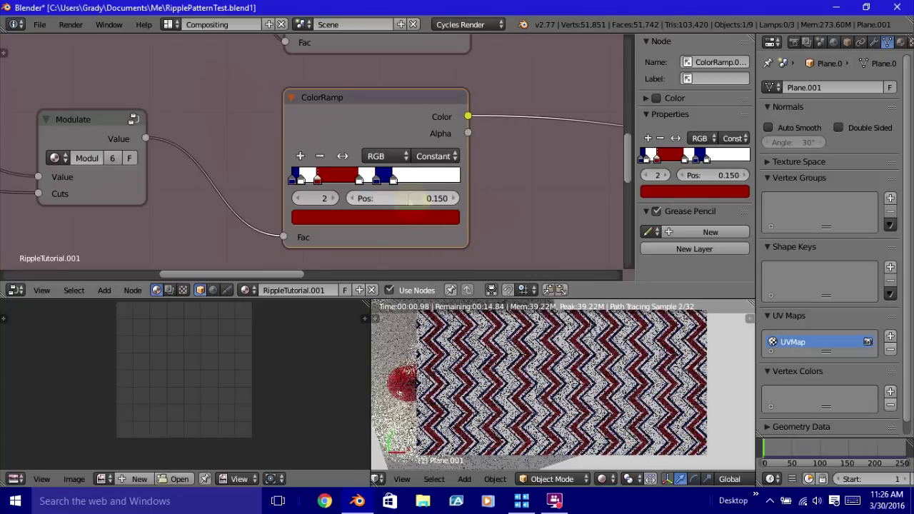
{"action": "left_click", "coordinate": [412, 199]}
{"action": "key", "text": "BackSpace"}
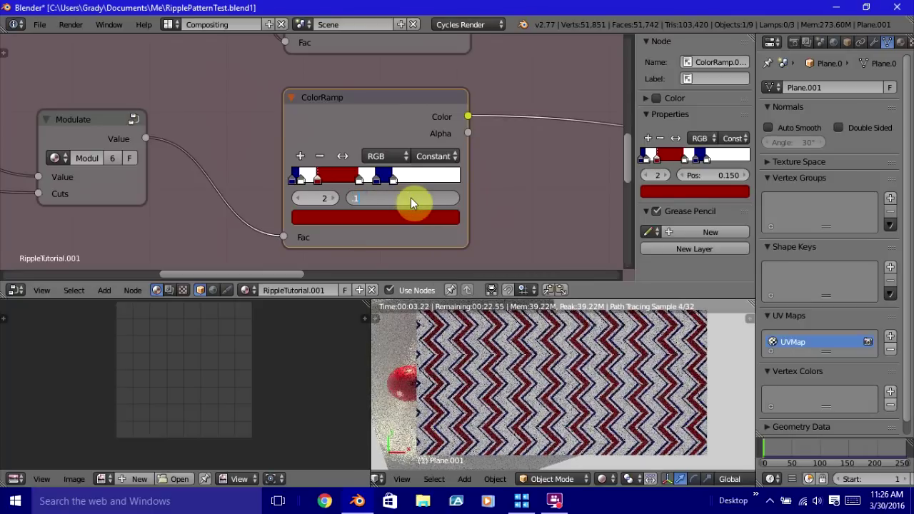
{"action": "key", "text": "Return"}
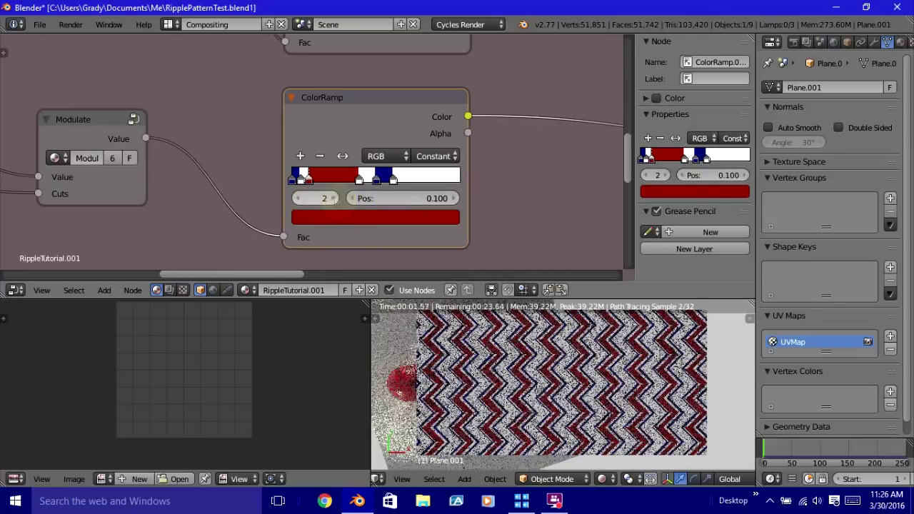
Move the white stop after the red to 0.15.
{"action": "left_click", "coordinate": [334, 199]}
{"action": "left_click", "coordinate": [408, 201]}
{"action": "type", "text": "0.4"}
{"action": "key", "text": "BackSpace"}
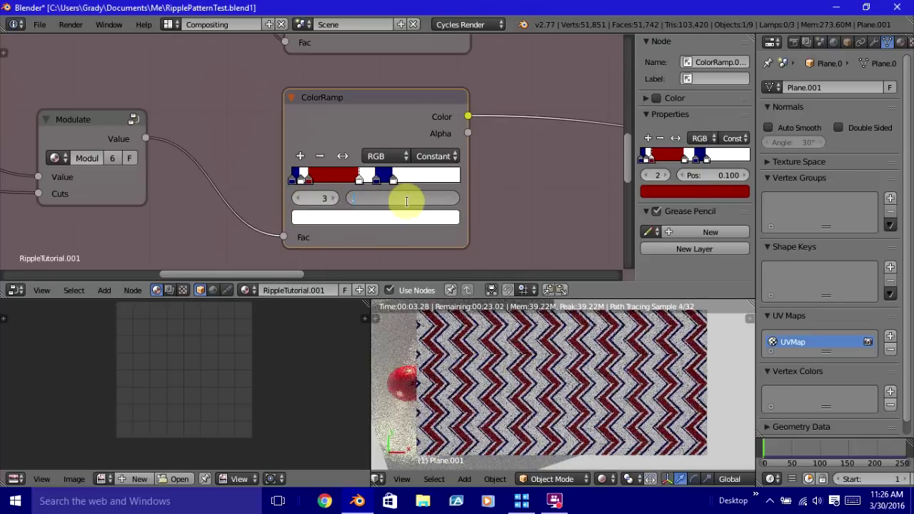
{"action": "type", "text": ".15"}
{"action": "key", "text": "Return"}
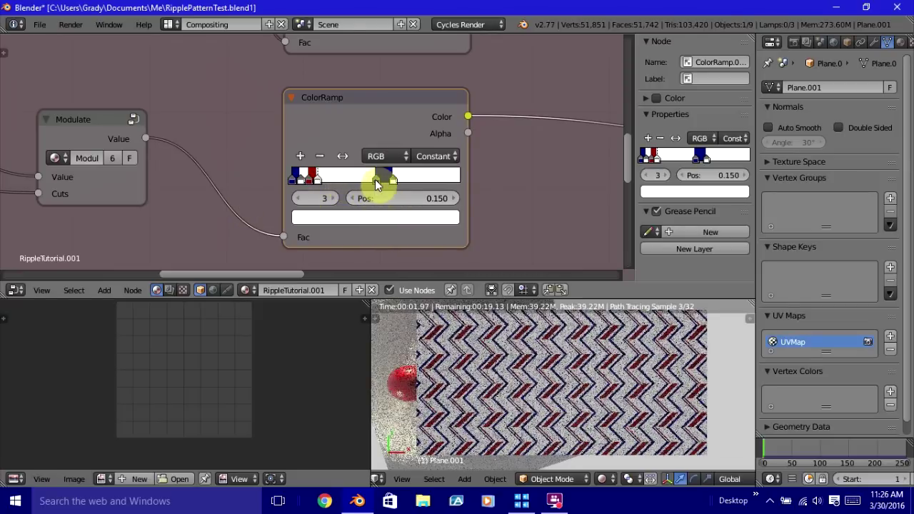
Select the blue stop and enter a position of 2, which pushes it to 1.0.
{"action": "left_click", "coordinate": [376, 179]}
{"action": "left_click", "coordinate": [411, 199]}
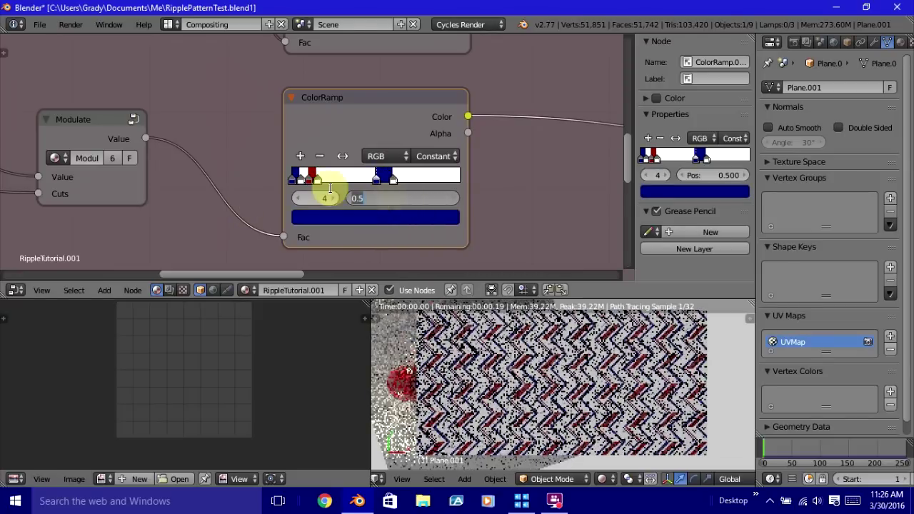
{"action": "key", "text": "Return"}
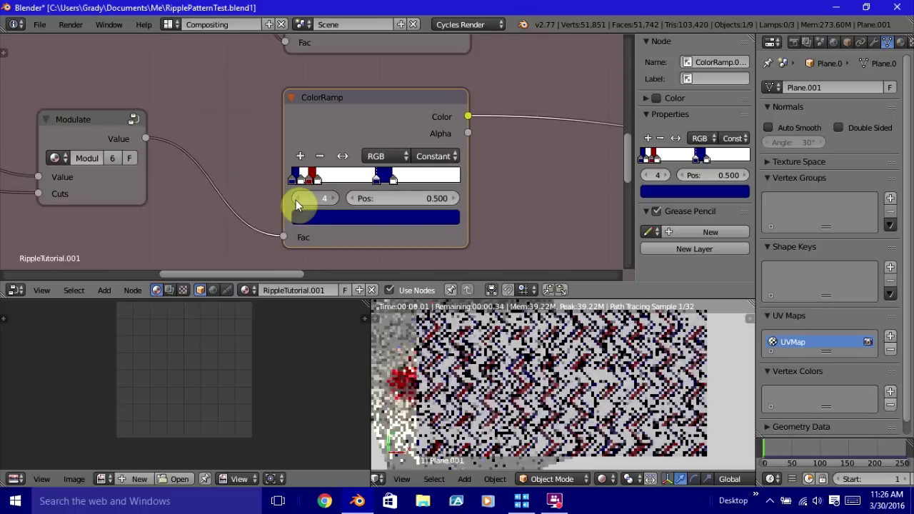
{"action": "left_click", "coordinate": [295, 200]}
{"action": "left_click", "coordinate": [321, 198]}
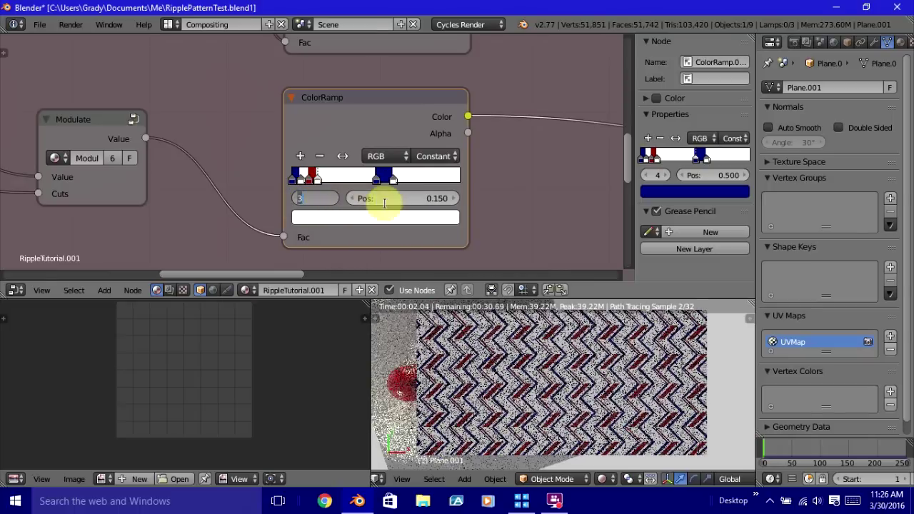
{"action": "key", "text": "Escape"}
{"action": "left_click", "coordinate": [333, 198]}
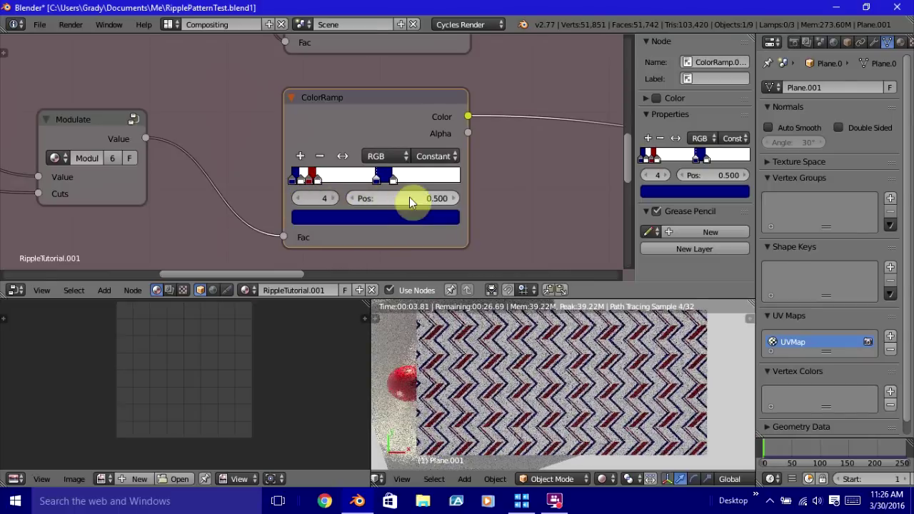
{"action": "left_click", "coordinate": [409, 197]}
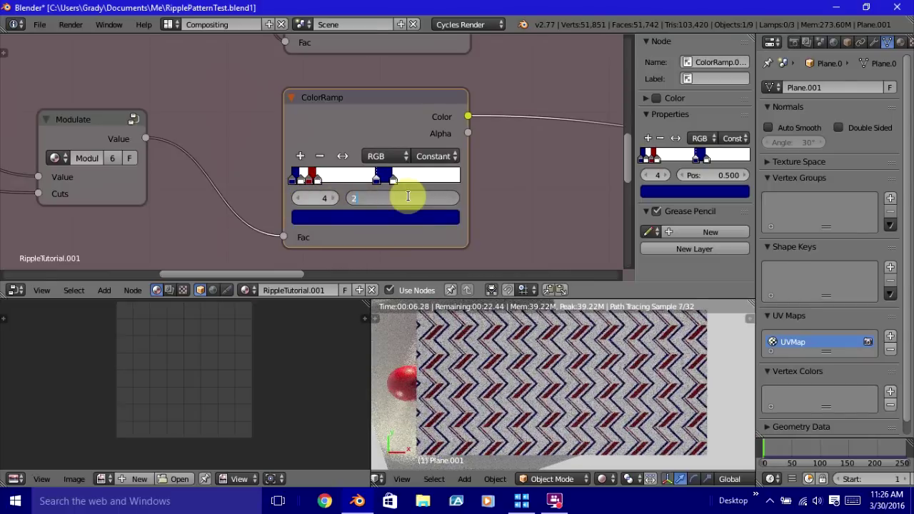
{"action": "type", "text": "2"}
{"action": "key", "text": "Return"}
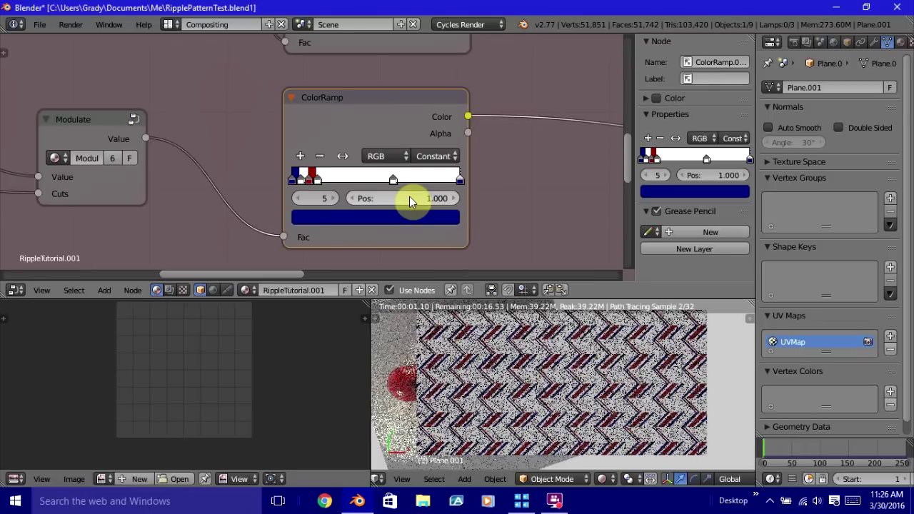
Reposition the blue stop to 0.2.
{"action": "middle_click_drag", "start_coordinate": [410, 197], "coordinate": [345, 180]}
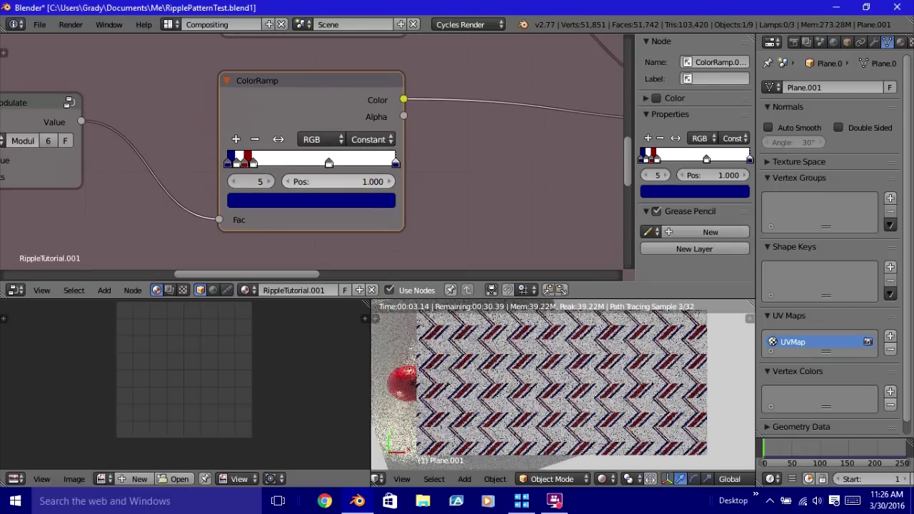
{"action": "left_click", "coordinate": [352, 175]}
{"action": "type", "text": ".2"}
{"action": "key", "text": "Return"}
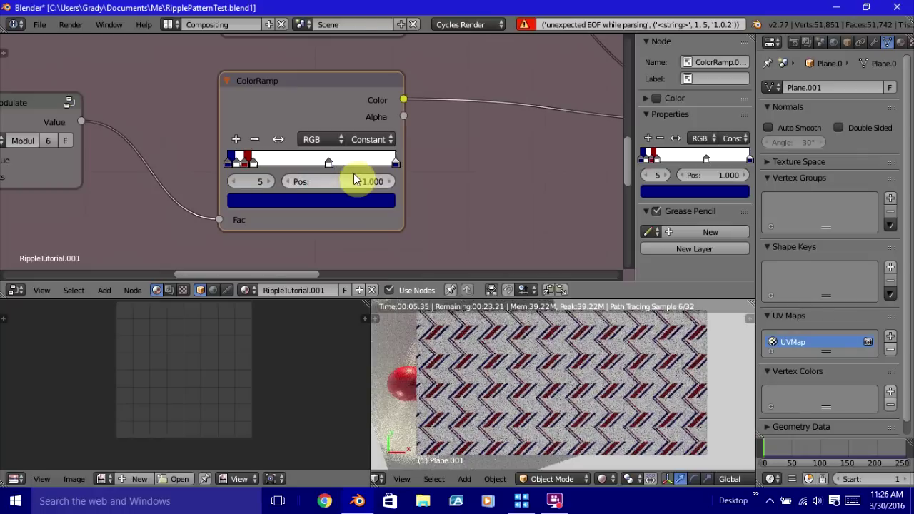
{"action": "left_click", "coordinate": [361, 180]}
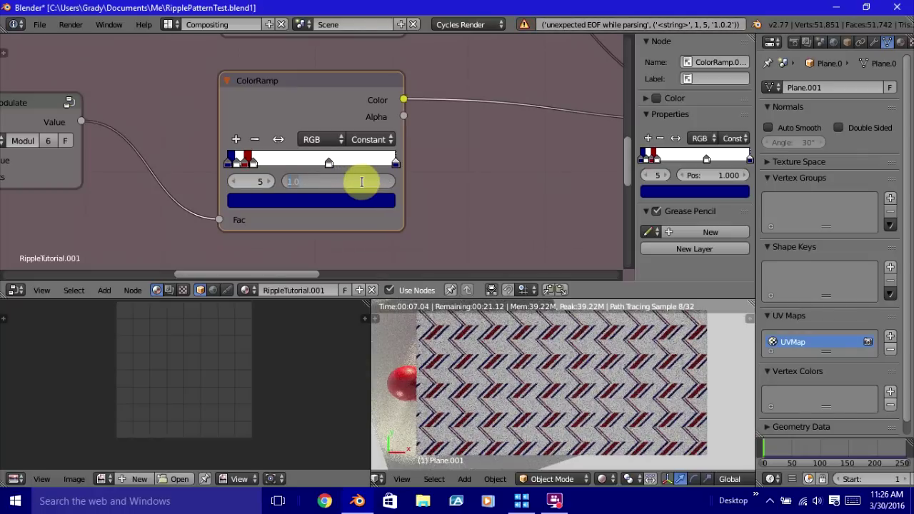
{"action": "type", "text": ".2"}
{"action": "key", "text": "Return"}
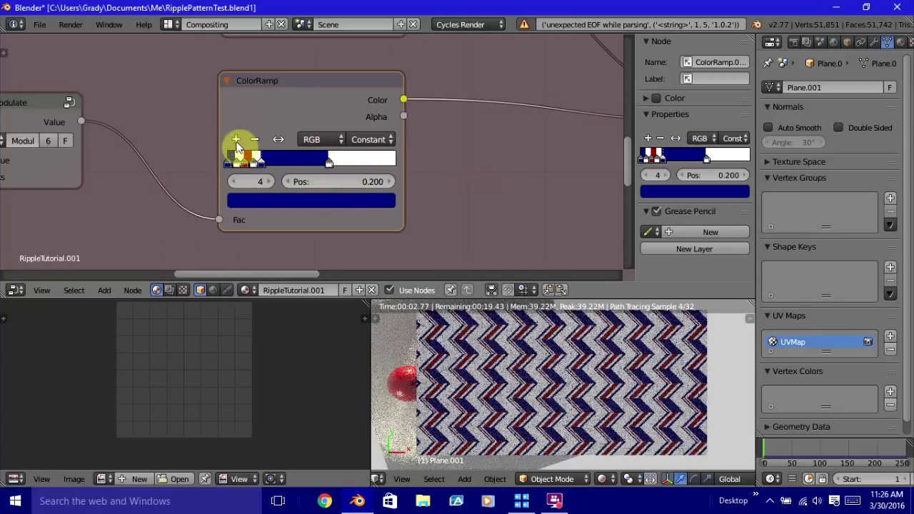
Add a new colour stop to the ramp at position 0.95.
{"action": "left_click", "coordinate": [236, 141]}
{"action": "left_click_drag", "start_coordinate": [241, 150], "coordinate": [245, 156]}
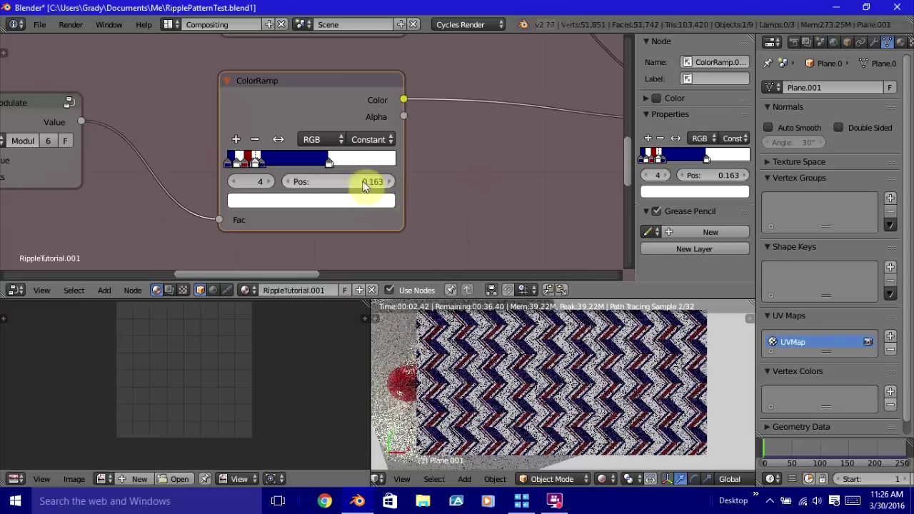
{"action": "left_click", "coordinate": [365, 185]}
{"action": "key", "text": "BackSpace"}
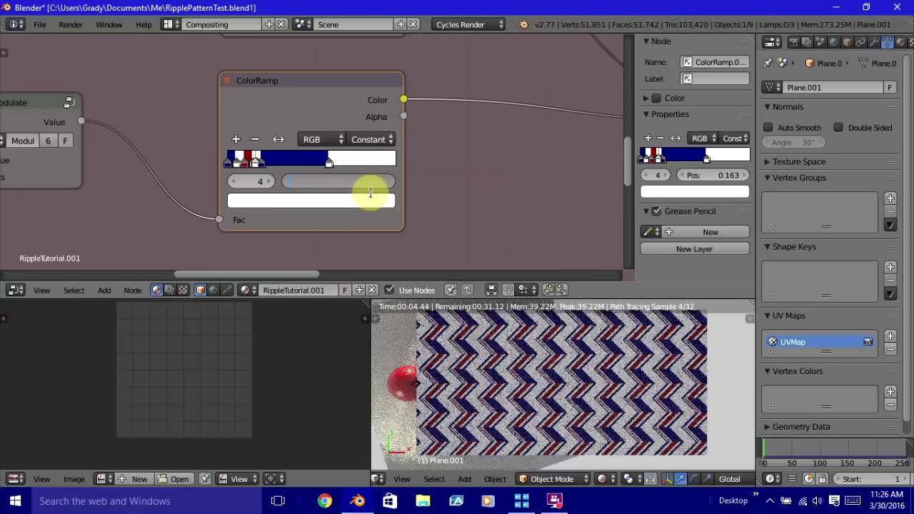
{"action": "type", "text": ".95"}
{"action": "key", "text": "Return"}
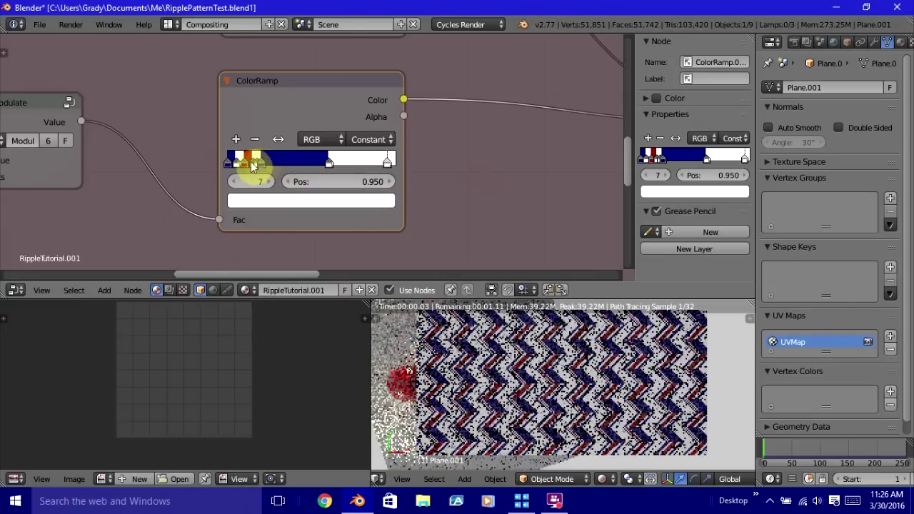
Move stop 4 to 0.9 and stop 5 to 0.85, then sample red for stop 6.
{"action": "left_click", "coordinate": [255, 164]}
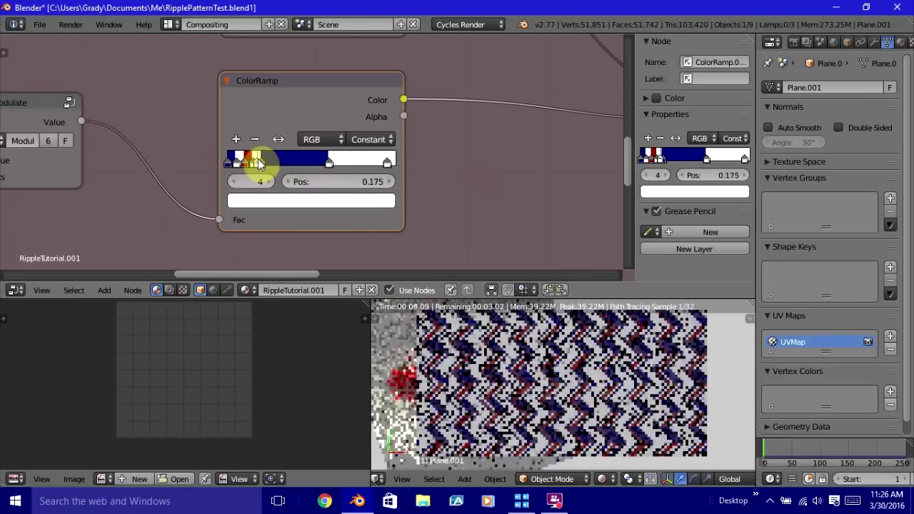
{"action": "left_click", "coordinate": [362, 181]}
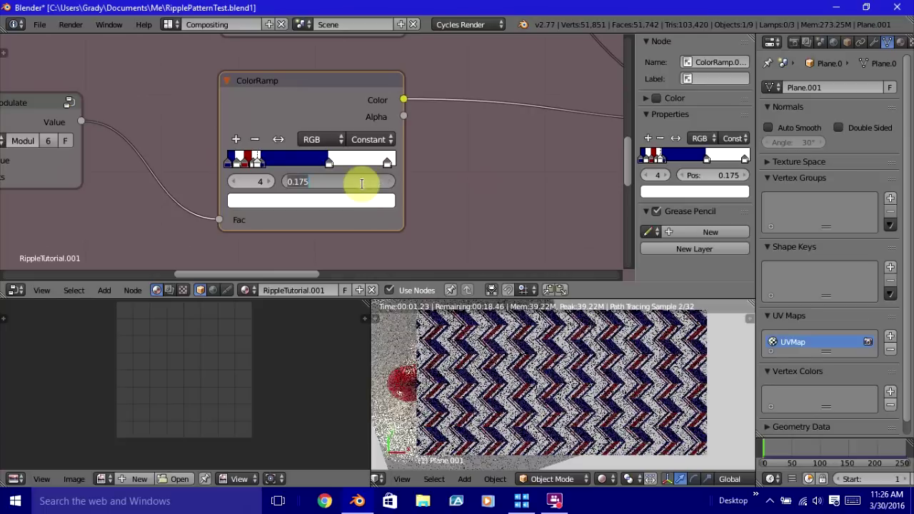
{"action": "key", "text": "BackSpace"}
{"action": "type", "text": "0.9"}
{"action": "key", "text": "Return"}
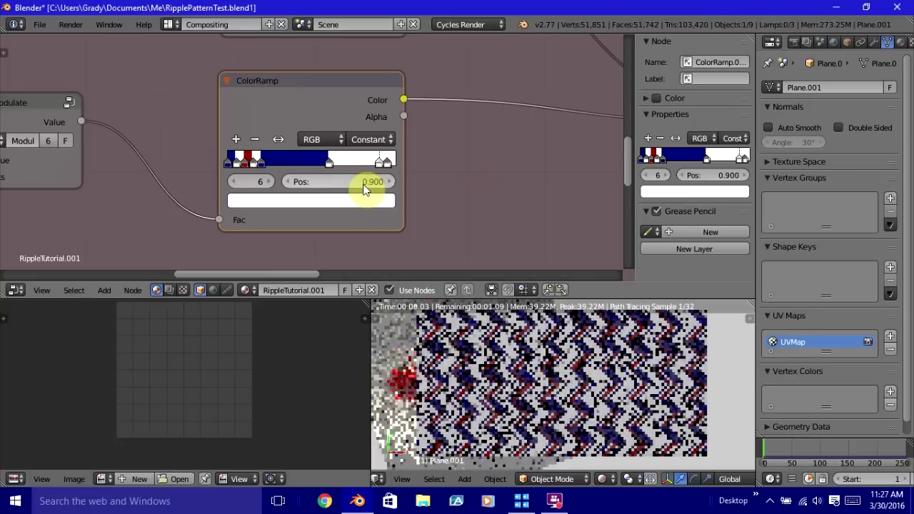
{"action": "left_click", "coordinate": [328, 163]}
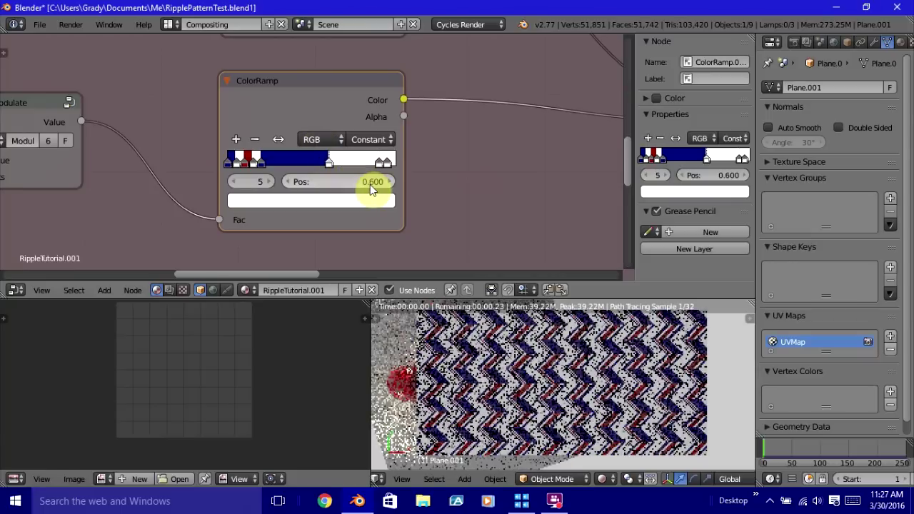
{"action": "left_click", "coordinate": [364, 183]}
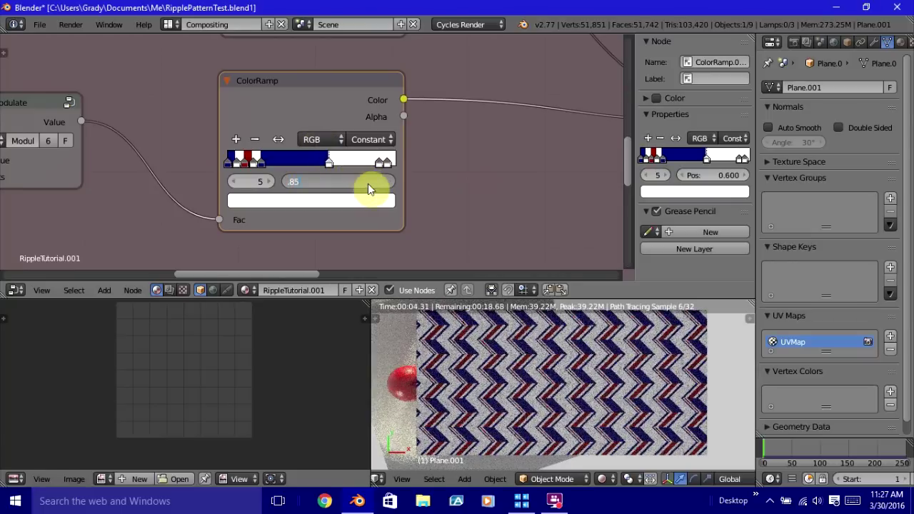
{"action": "key", "text": "Return"}
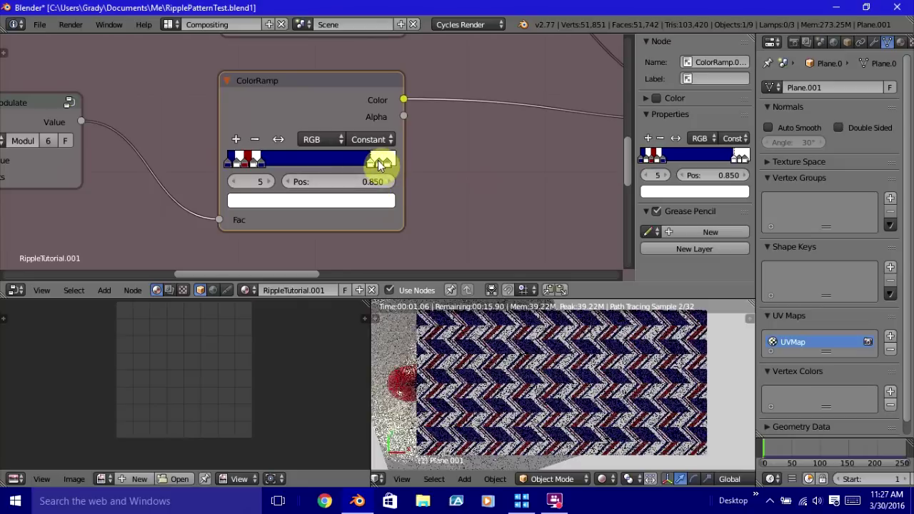
{"action": "left_click", "coordinate": [373, 165]}
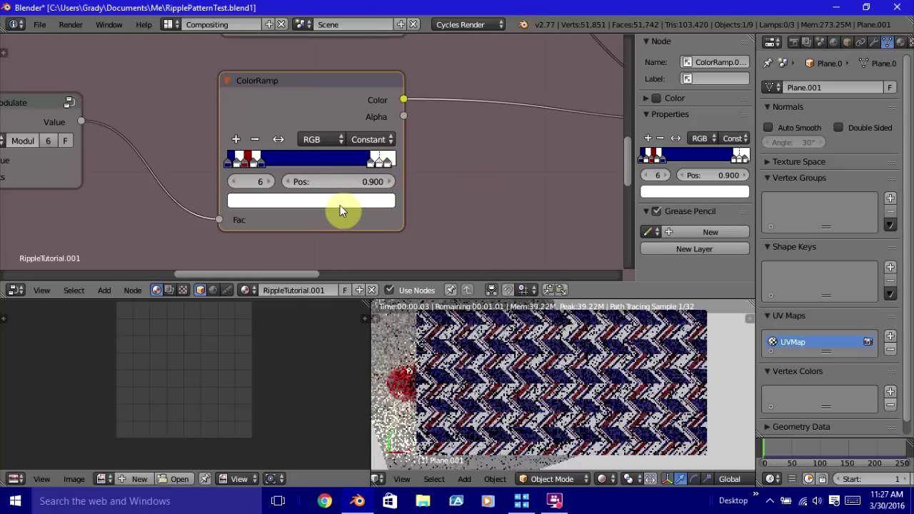
{"action": "left_click", "coordinate": [248, 156]}
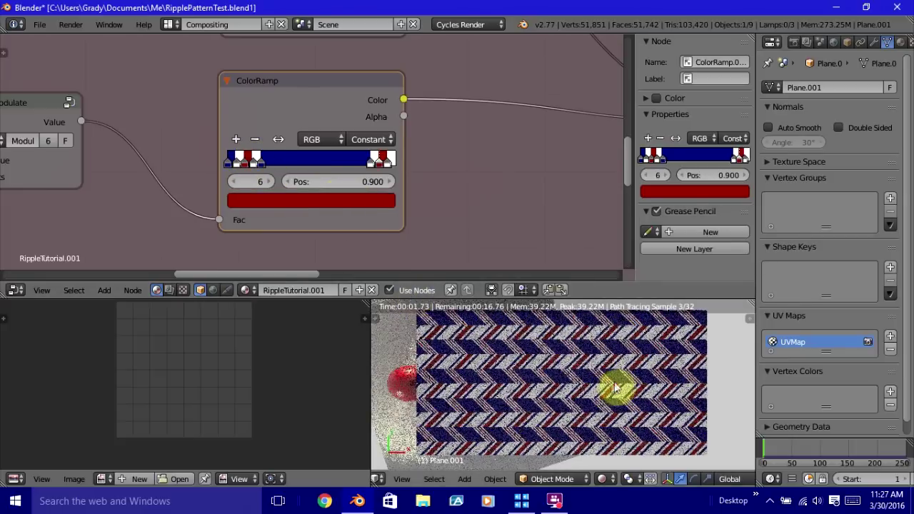
{"action": "scroll", "coordinate": [592, 400], "scroll_direction": "up", "scroll_amount": 5}
{"action": "scroll", "coordinate": [592, 403], "scroll_direction": "down", "scroll_amount": 2}
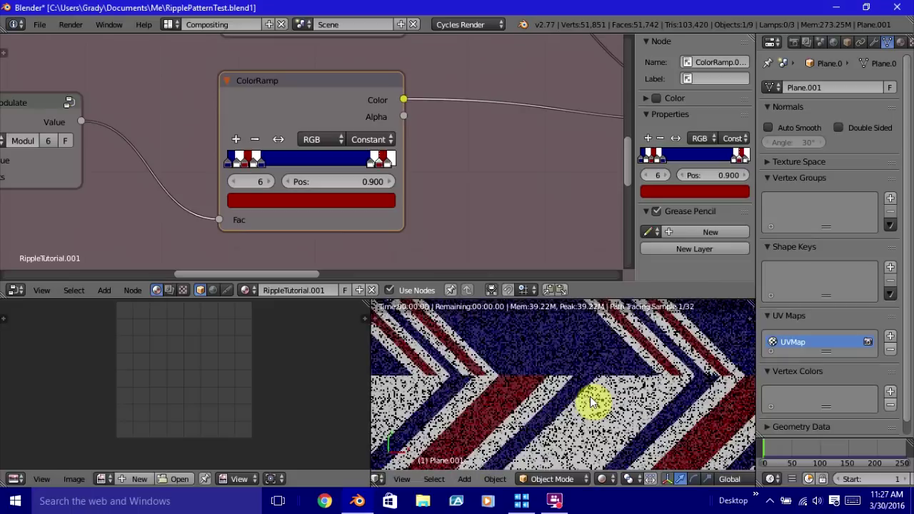
{"action": "scroll", "coordinate": [590, 402], "scroll_direction": "down", "scroll_amount": 3}
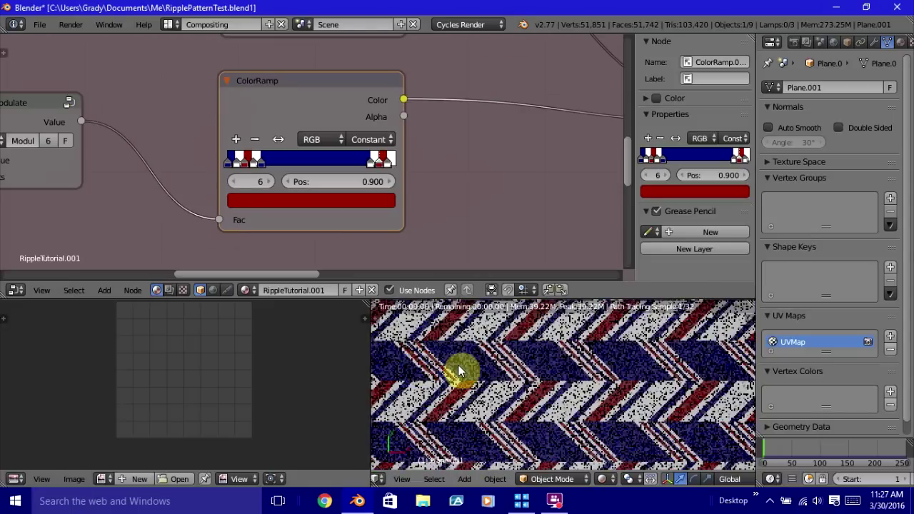
{"action": "scroll", "coordinate": [500, 381], "scroll_direction": "down", "scroll_amount": 2}
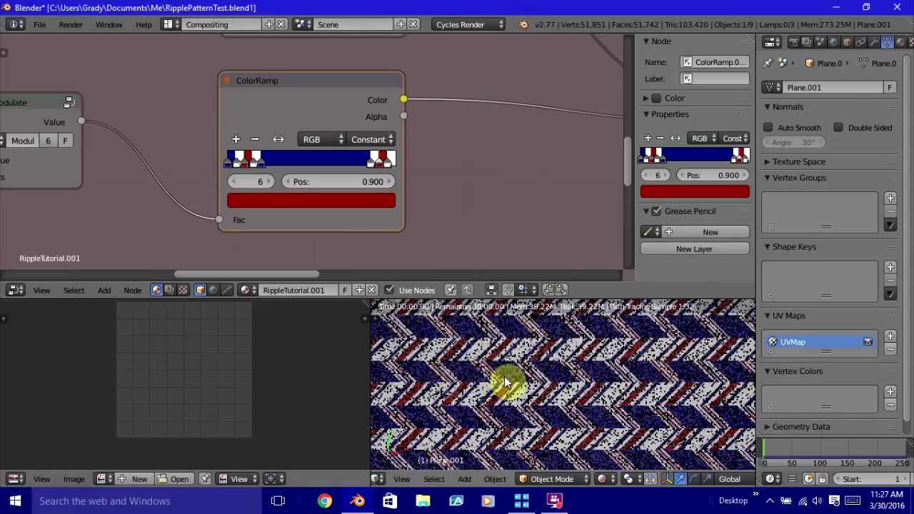
{"action": "scroll", "coordinate": [386, 236], "scroll_direction": "down", "scroll_amount": 1}
{"action": "scroll", "coordinate": [395, 235], "scroll_direction": "down", "scroll_amount": 1}
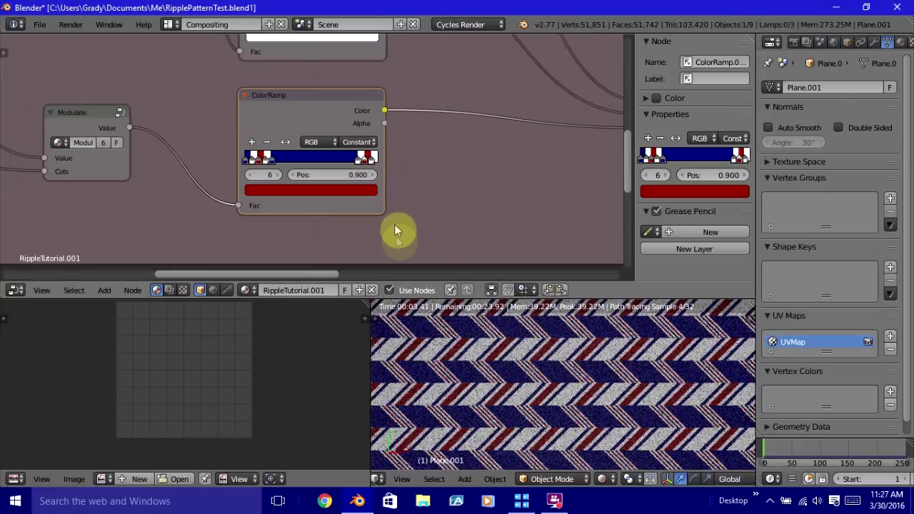
{"action": "scroll", "coordinate": [422, 215], "scroll_direction": "down", "scroll_amount": 2}
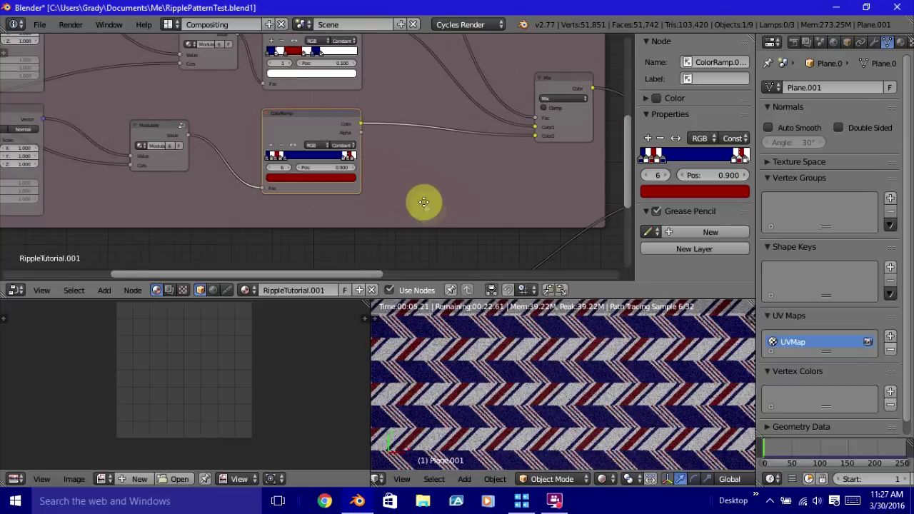
{"action": "scroll", "coordinate": [423, 235], "scroll_direction": "up", "scroll_amount": 3, "text": "shift"}
{"action": "scroll", "coordinate": [270, 245], "scroll_direction": "left", "scroll_amount": 1, "text": "ctrl"}
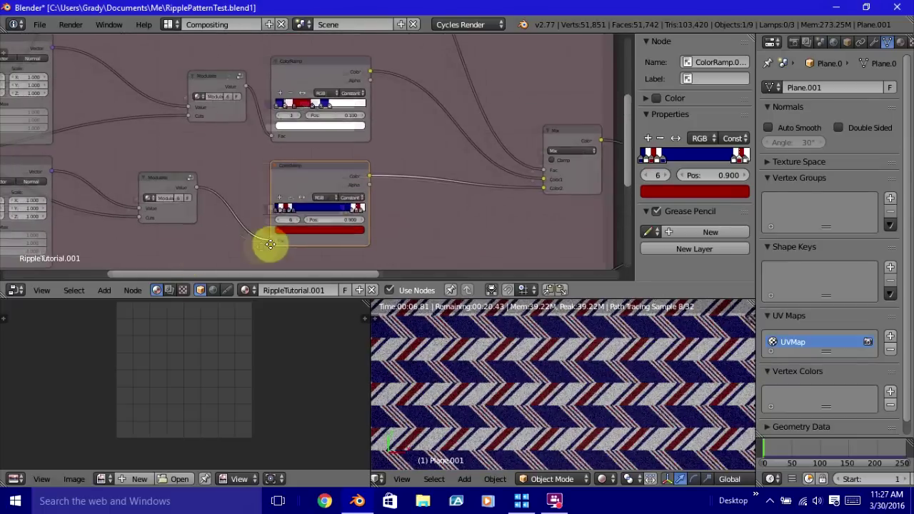
{"action": "scroll", "coordinate": [270, 245], "scroll_direction": "left", "scroll_amount": 3, "text": "ctrl"}
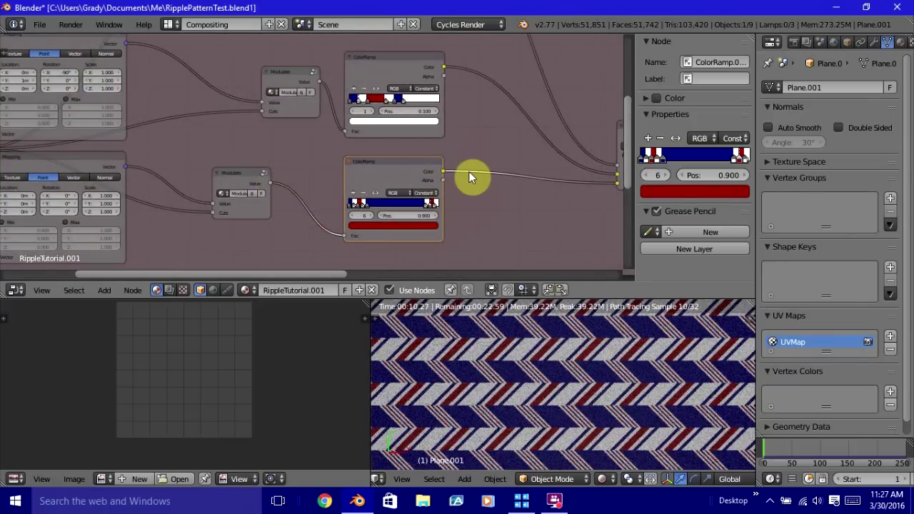
{"action": "middle_click_drag", "start_coordinate": [469, 177], "coordinate": [413, 209]}
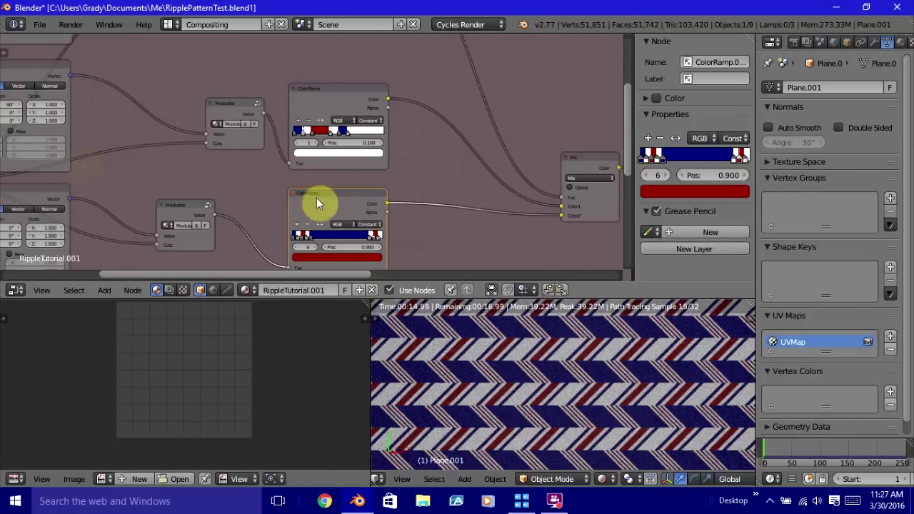
{"action": "key", "text": "shift+d"}
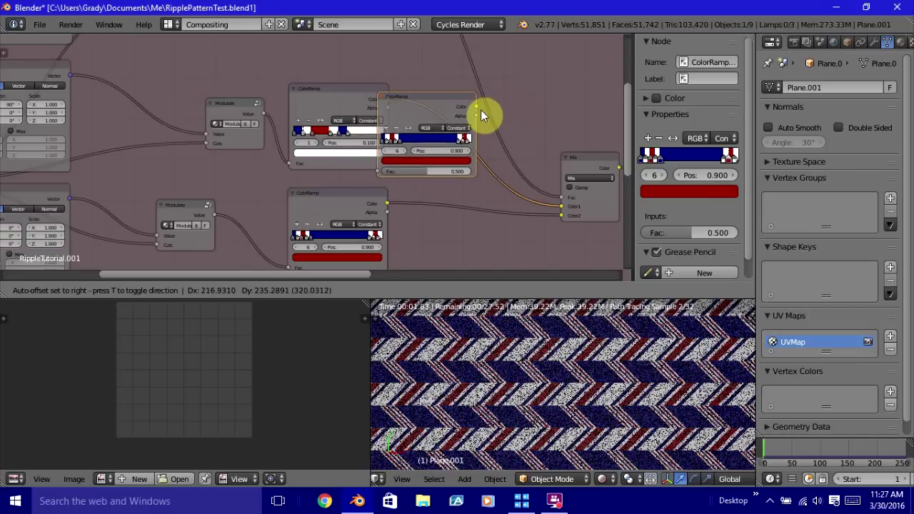
Drop the duplicated blue-red ColorRamp onto the Mix link, delete the upper ramp, and slide the copy into place.
{"action": "left_click", "coordinate": [481, 110]}
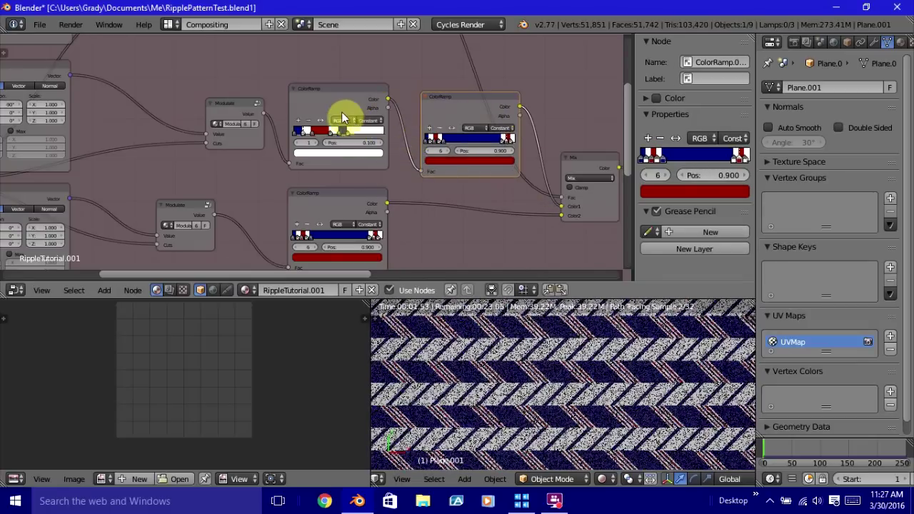
{"action": "left_click", "coordinate": [315, 102]}
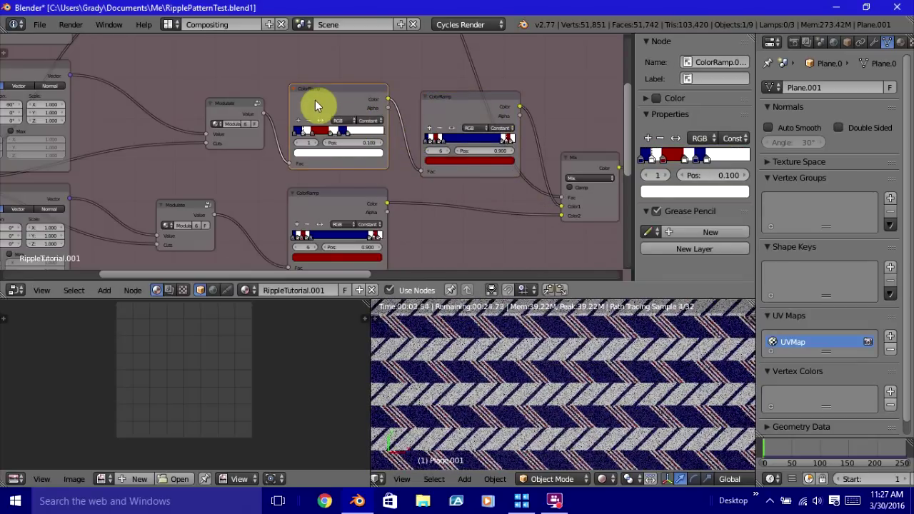
{"action": "key", "text": "ctrl+x"}
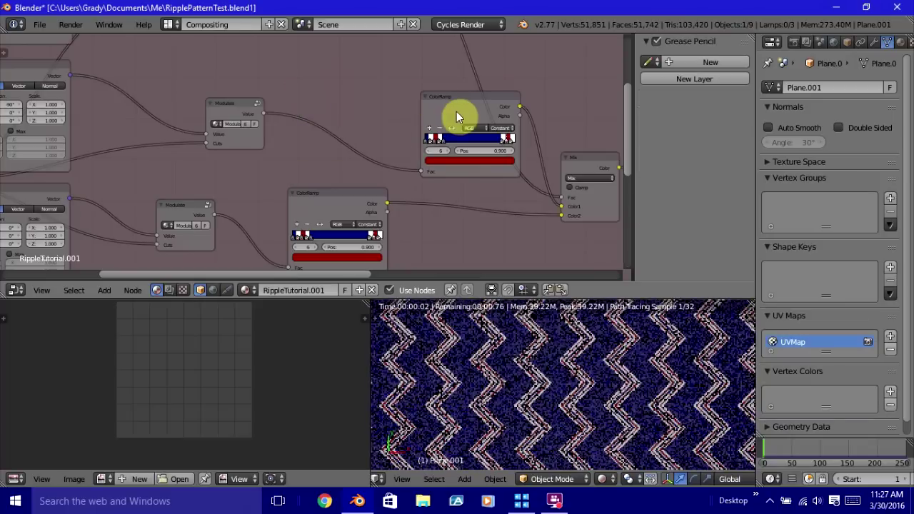
{"action": "left_click", "coordinate": [443, 110]}
{"action": "left_click_drag", "start_coordinate": [420, 106], "coordinate": [329, 115]}
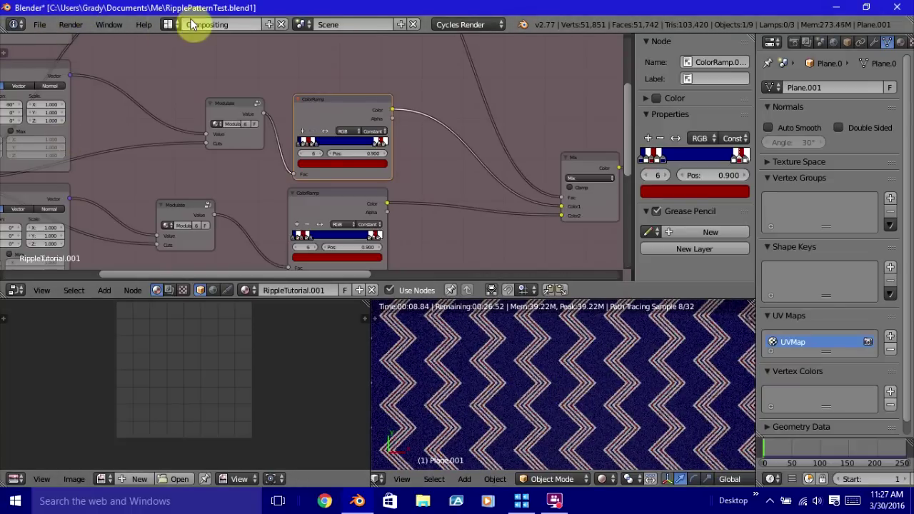
Switch to the Default layout, go to frame 250 and render it with F12.
{"action": "left_click", "coordinate": [168, 24]}
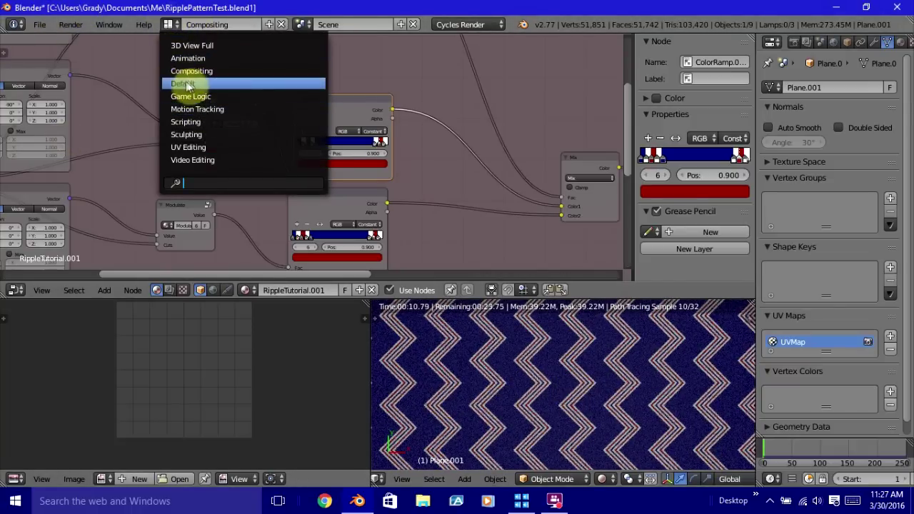
{"action": "left_click", "coordinate": [189, 81]}
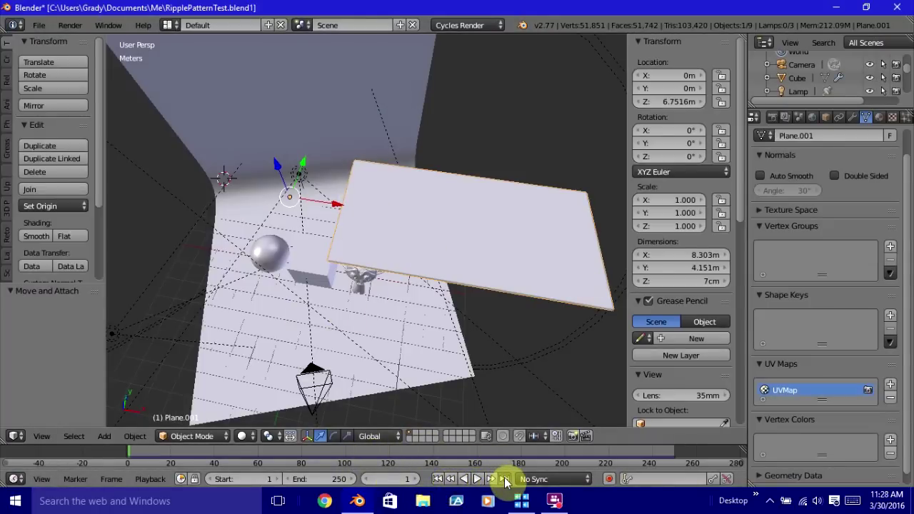
{"action": "left_click", "coordinate": [505, 479]}
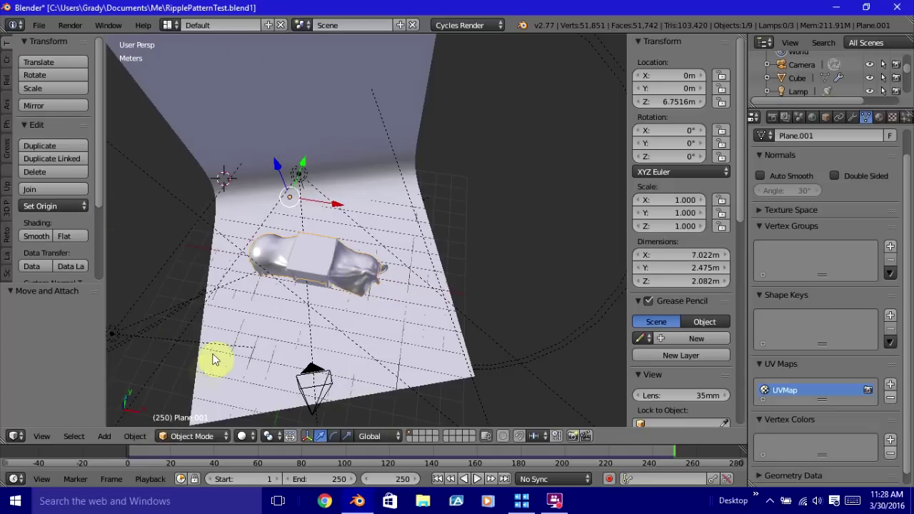
{"action": "key", "text": "F12"}
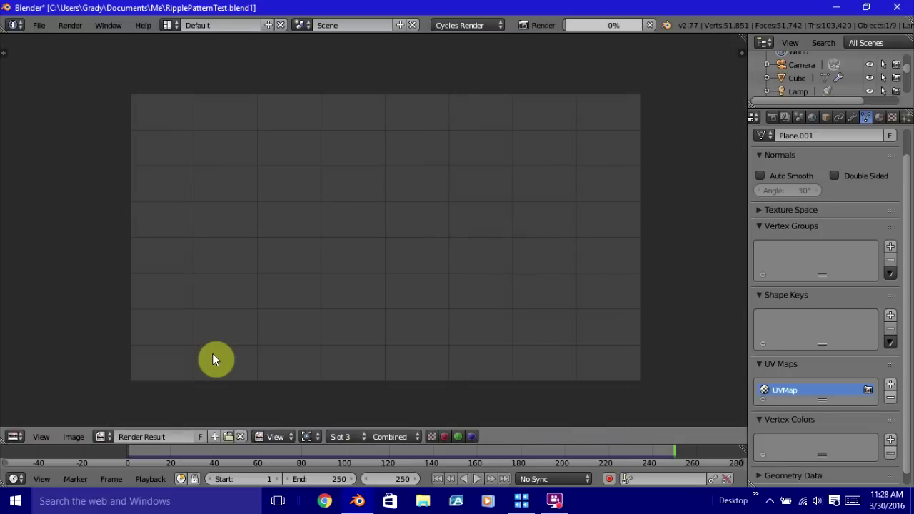